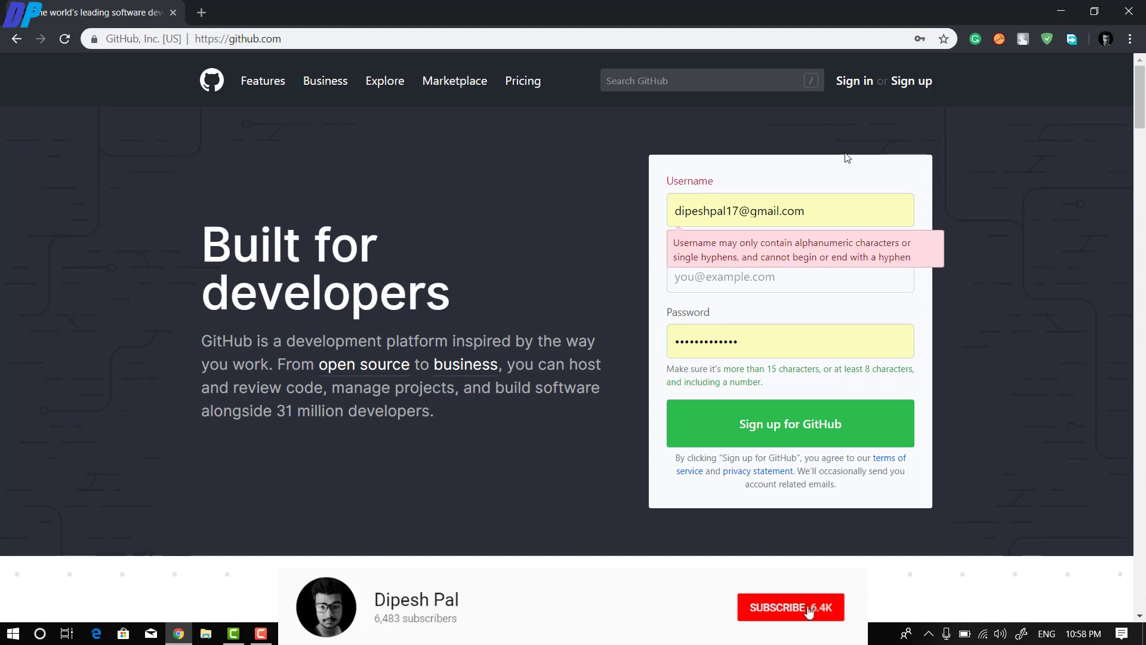
# Step: Sign in to the GitHub account and open its own profile page
pyautogui.click(854, 84)
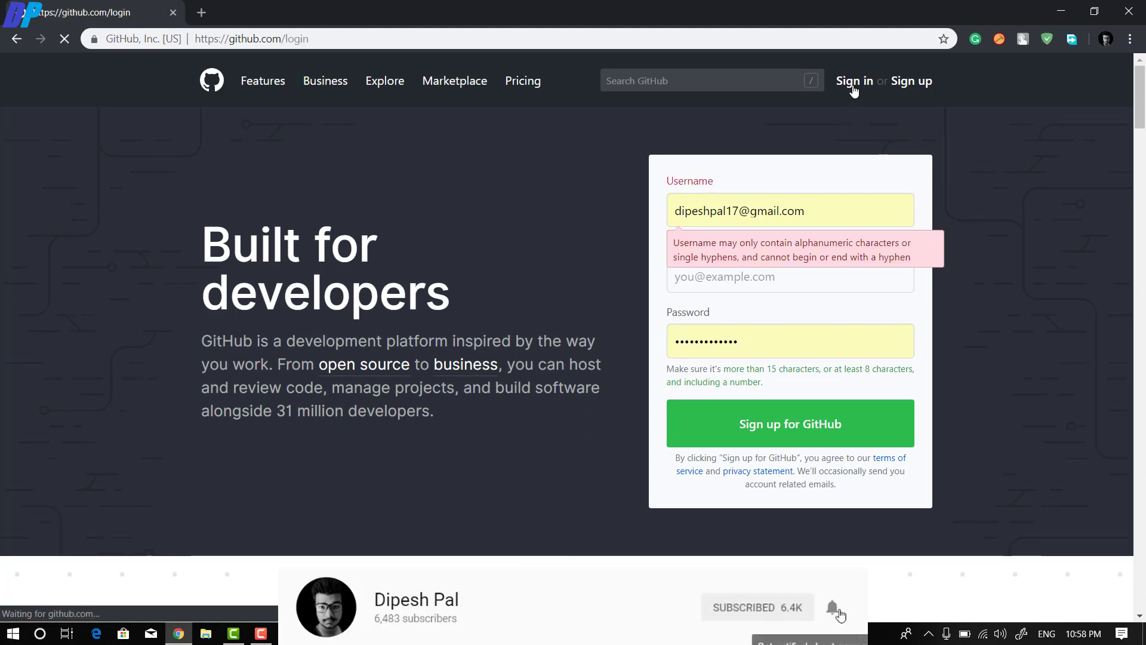
pyautogui.click(587, 319)
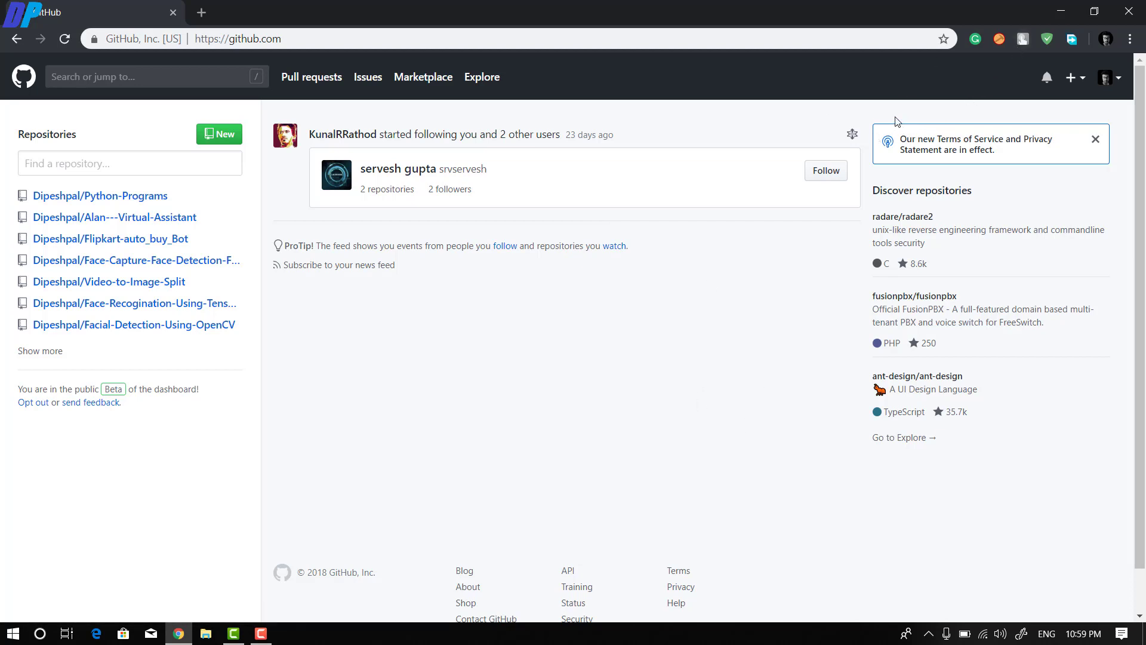
pyautogui.click(1121, 79)
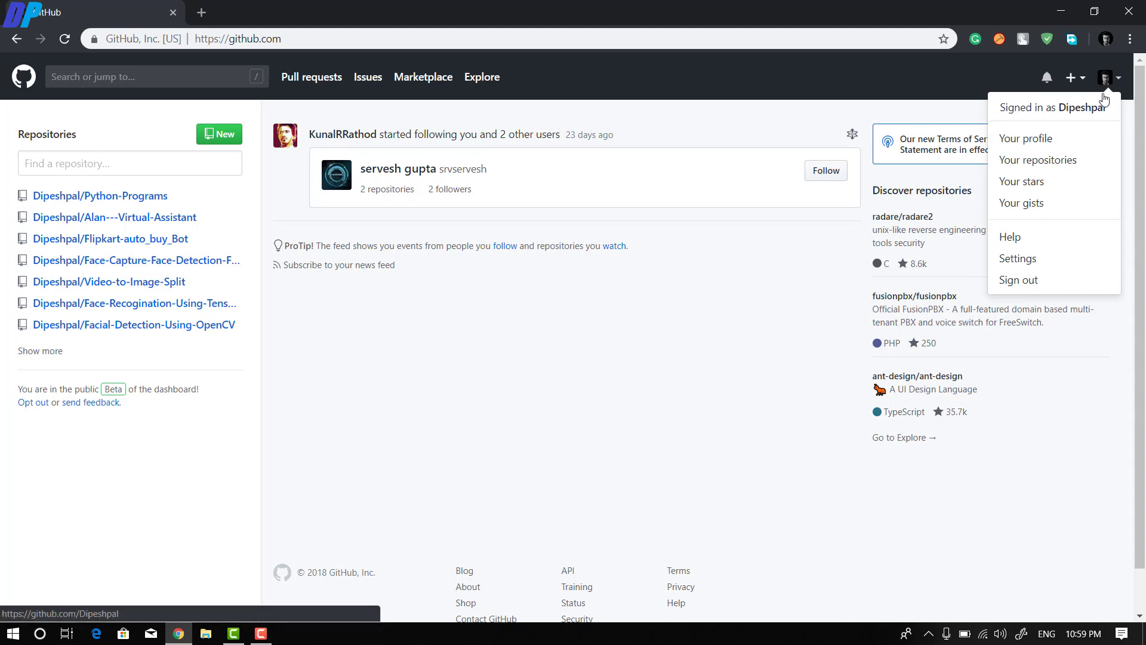
pyautogui.click(1039, 146)
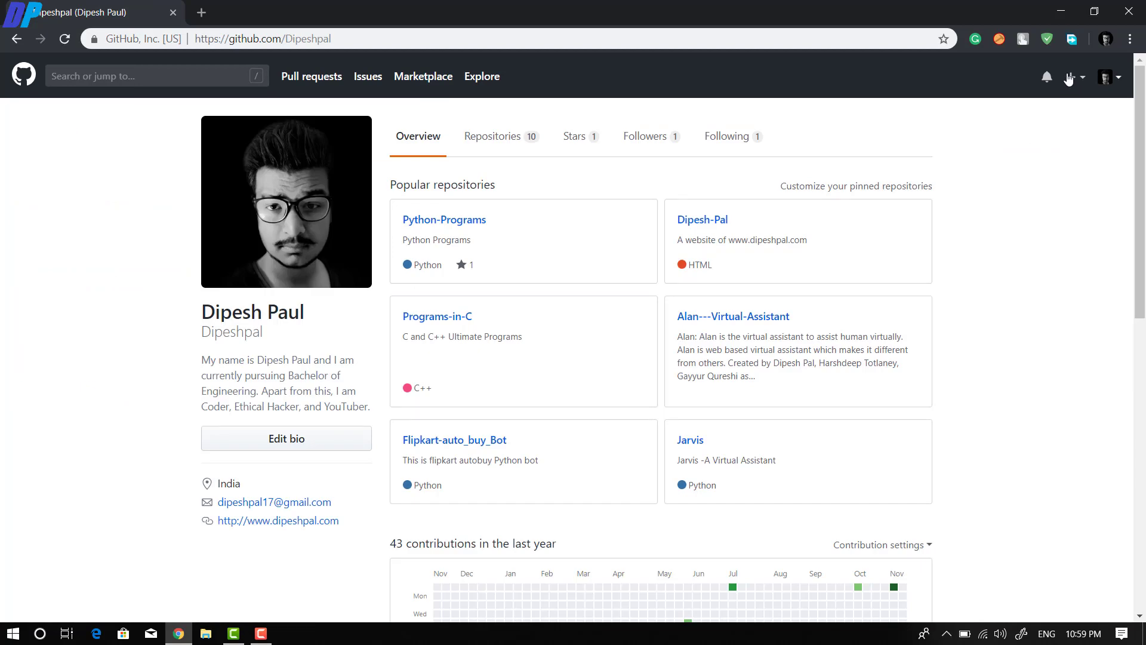
# Step: Open the form for creating a new repository
pyautogui.click(1069, 79)
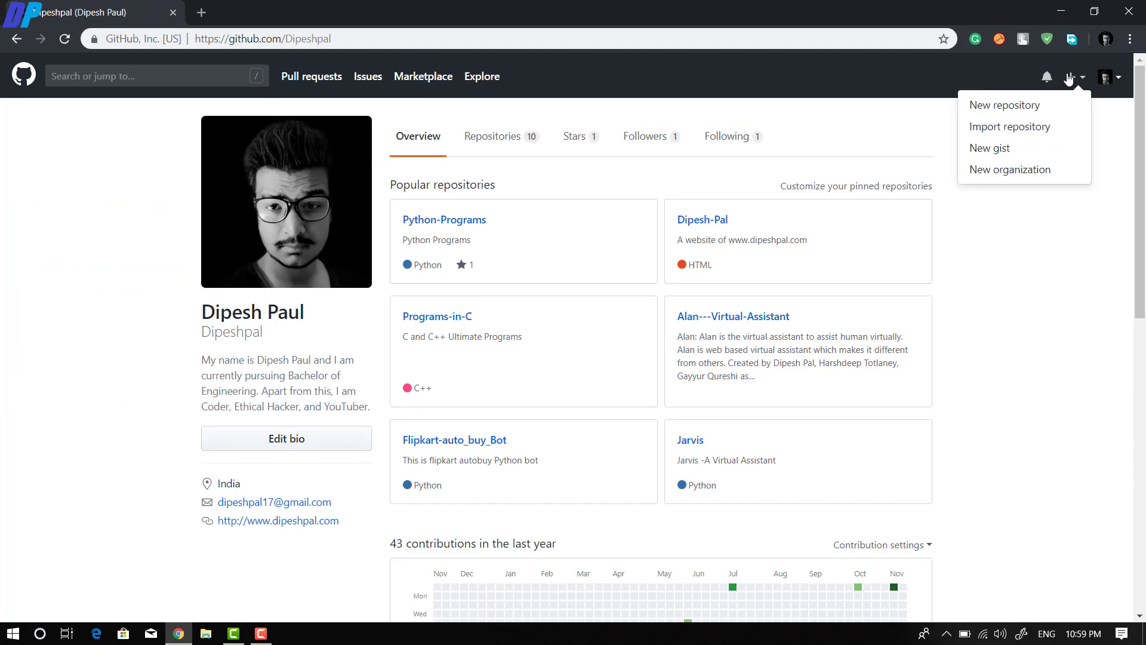
pyautogui.click(995, 252)
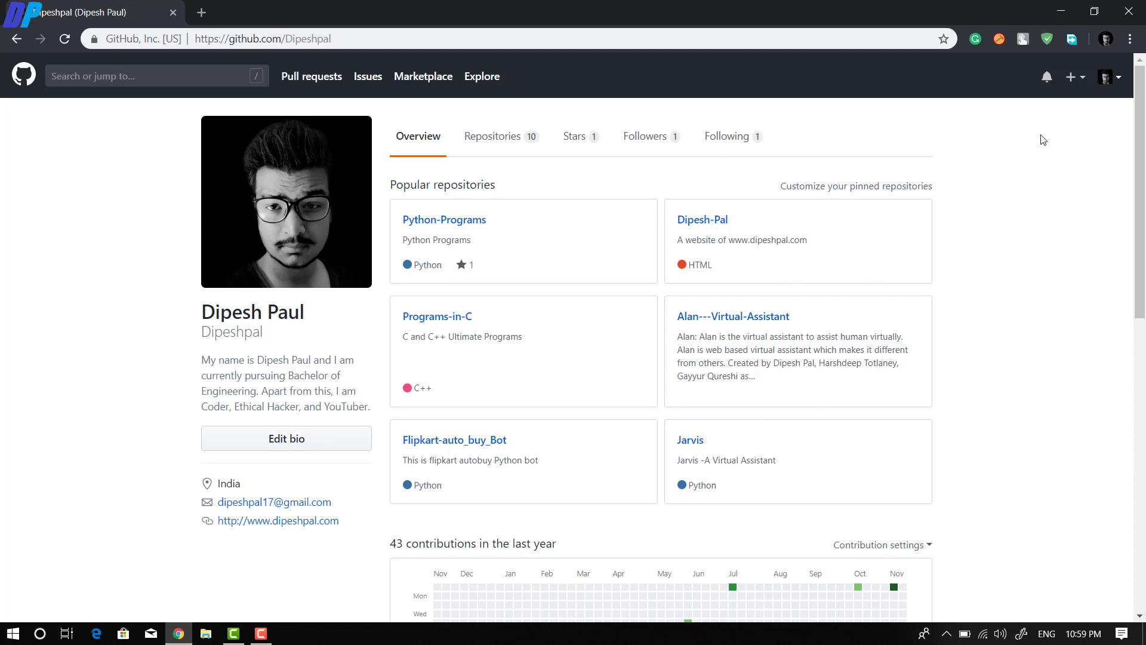
pyautogui.click(1073, 80)
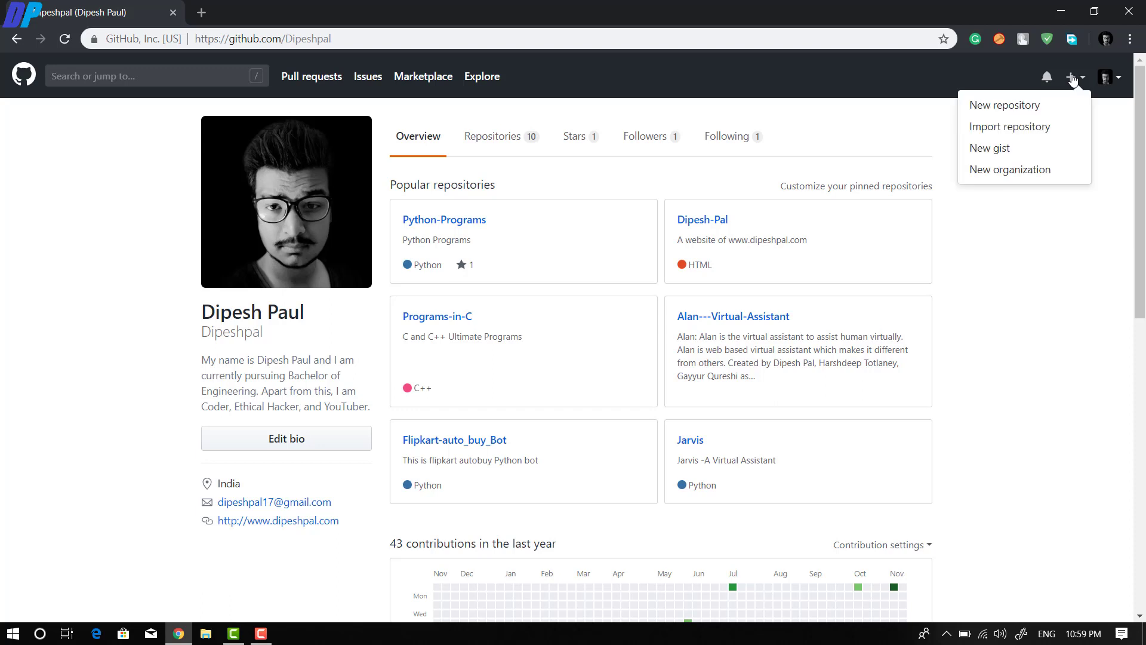
pyautogui.click(994, 106)
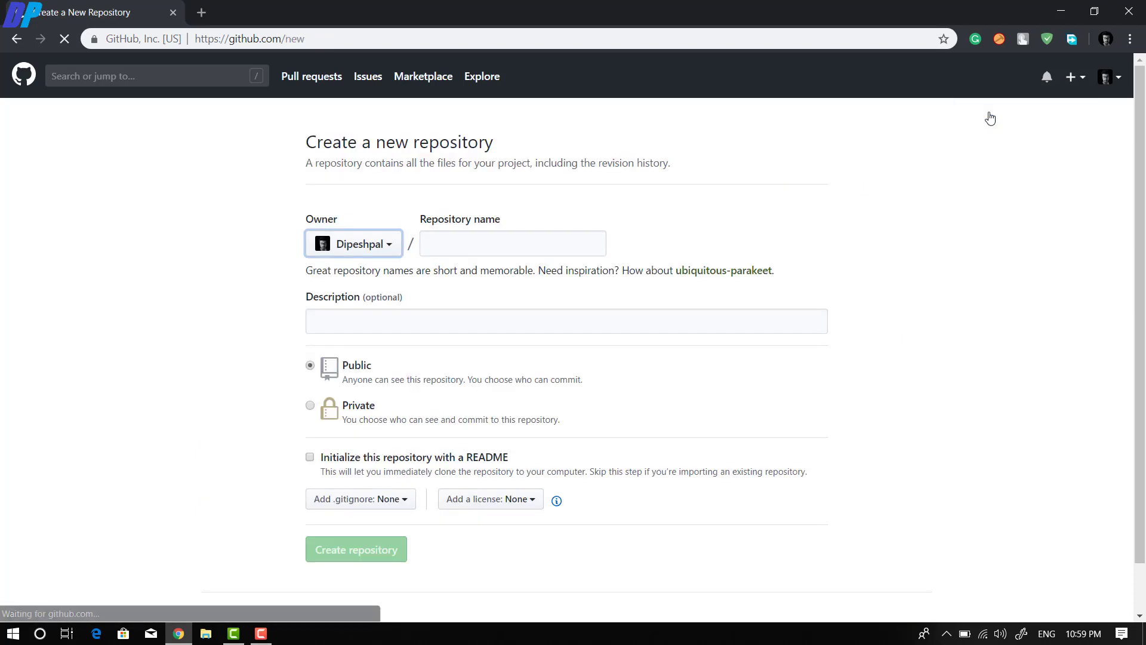
# Step: Check the signed-in username and name the new repository with that username followed by .github.io
pyautogui.click(450, 248)
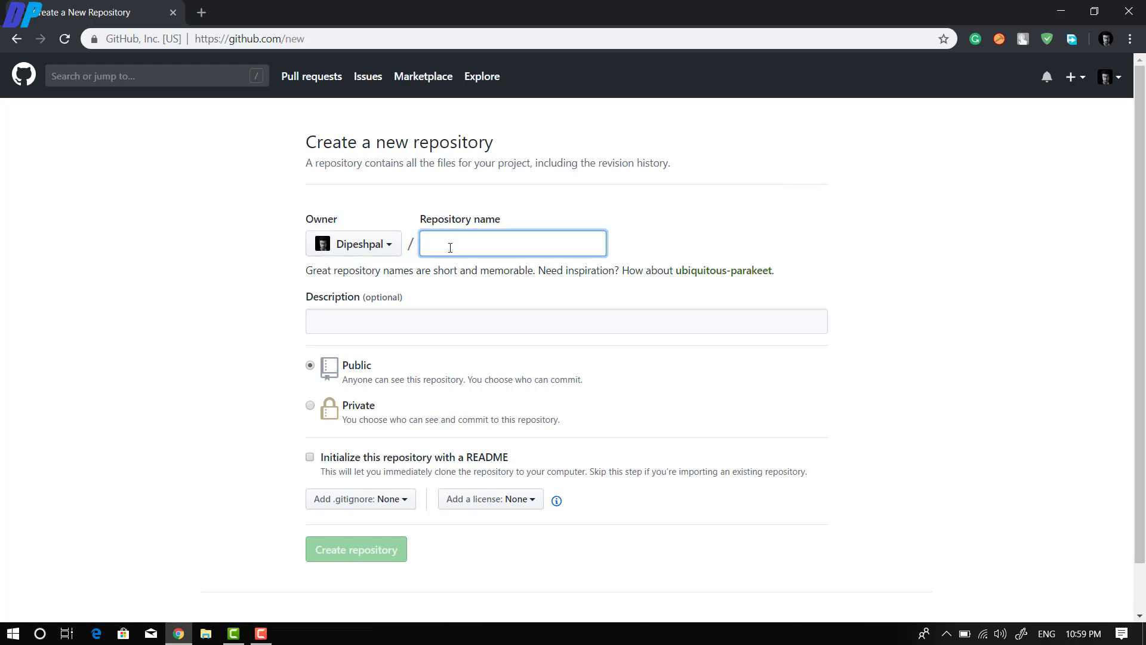
pyautogui.click(1112, 83)
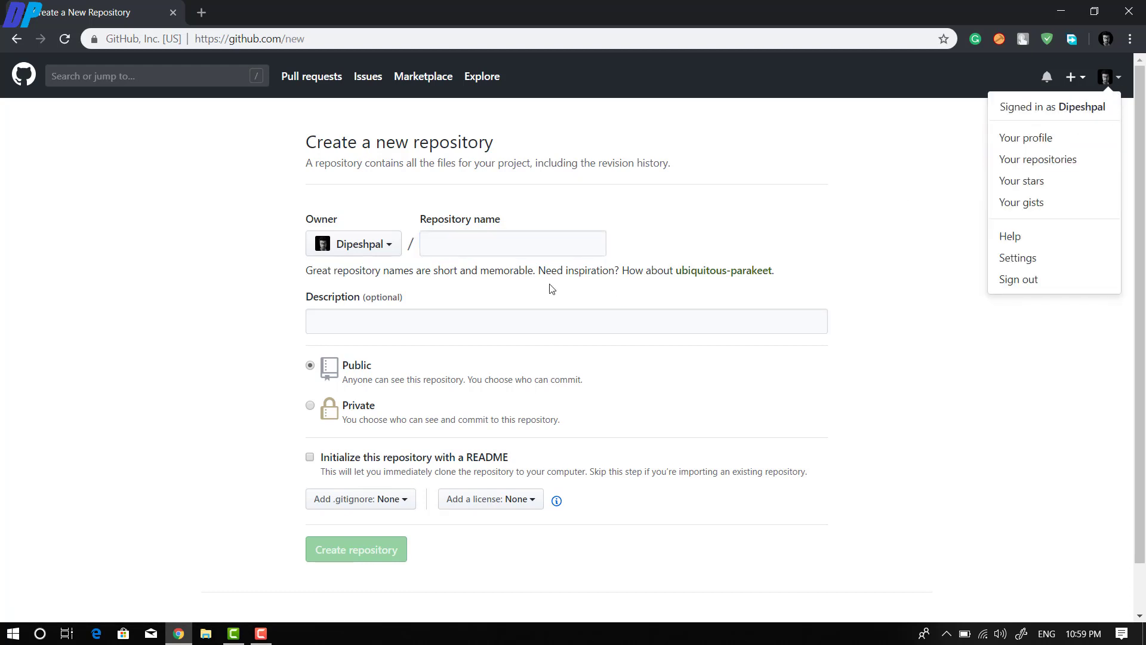
pyautogui.click(535, 254)
pyautogui.click(525, 242)
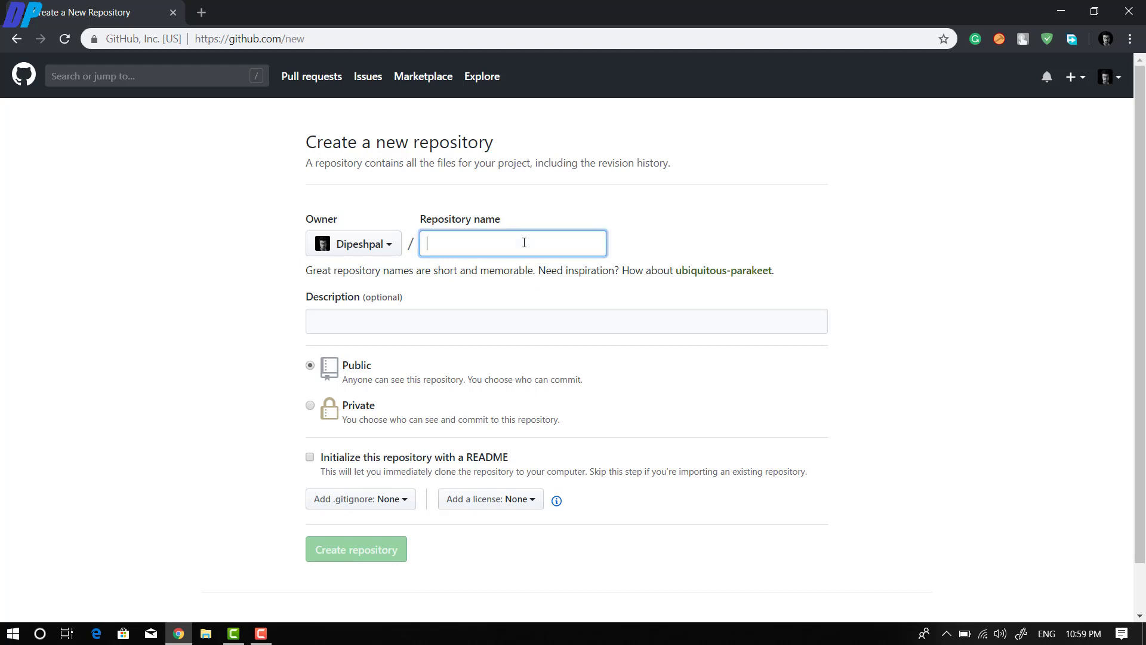
pyautogui.write('Dipe')
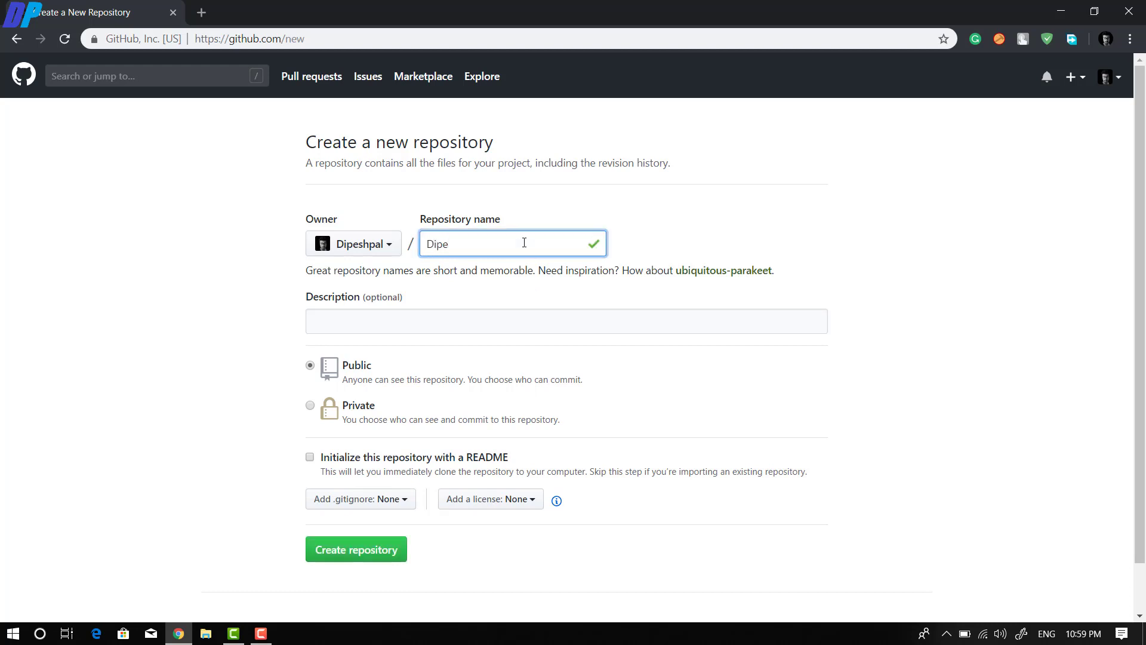
pyautogui.write('shpal.github.io')
pyautogui.moveTo(533, 255); pyautogui.dragTo(344, 268)
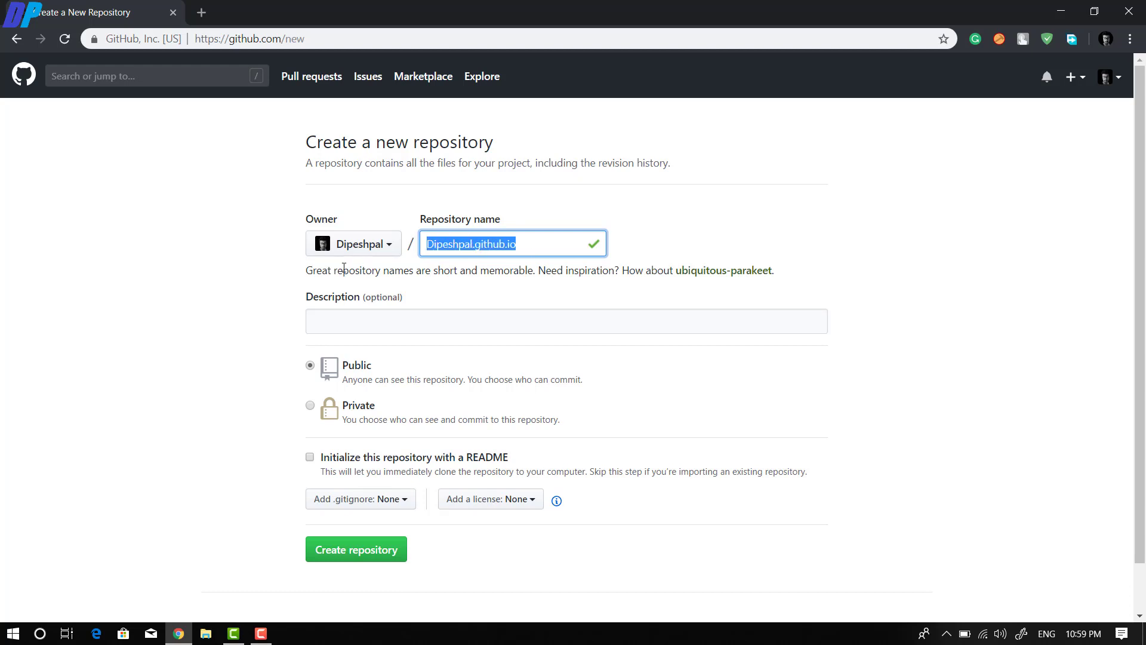
pyautogui.click(468, 272)
pyautogui.moveTo(473, 244); pyautogui.dragTo(591, 241)
pyautogui.tripleClick(458, 244)
pyautogui.doubleClick(458, 245)
pyautogui.click(475, 267)
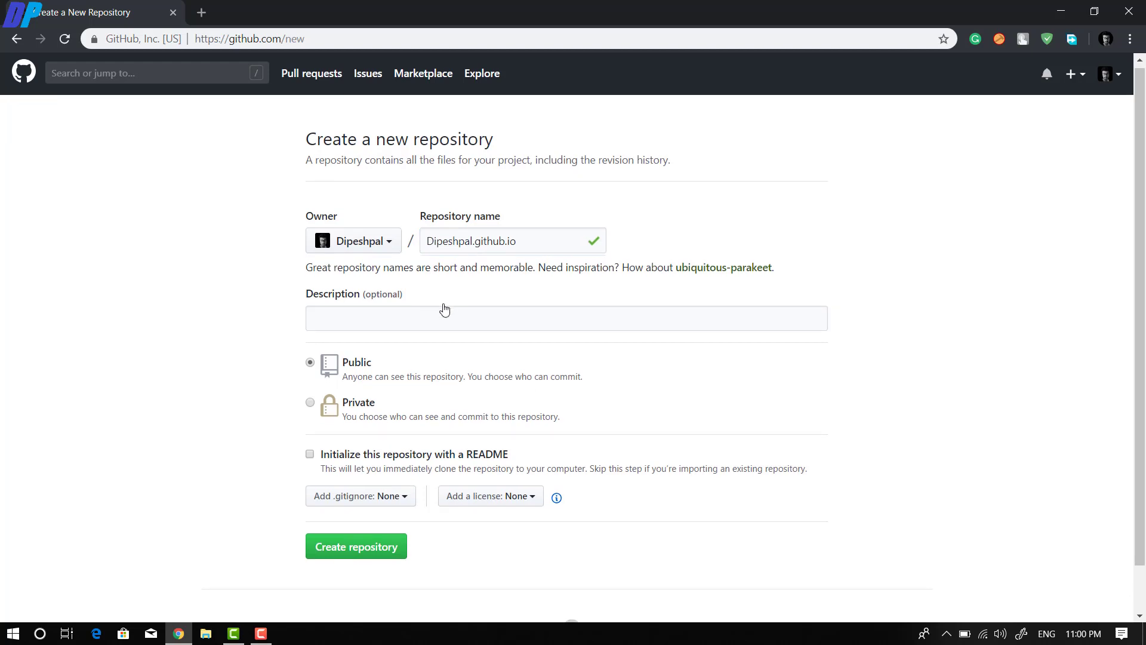
# Step: Create the repository as public, with an empty description and no README initialization
pyautogui.scroll(-1, 442, 311)
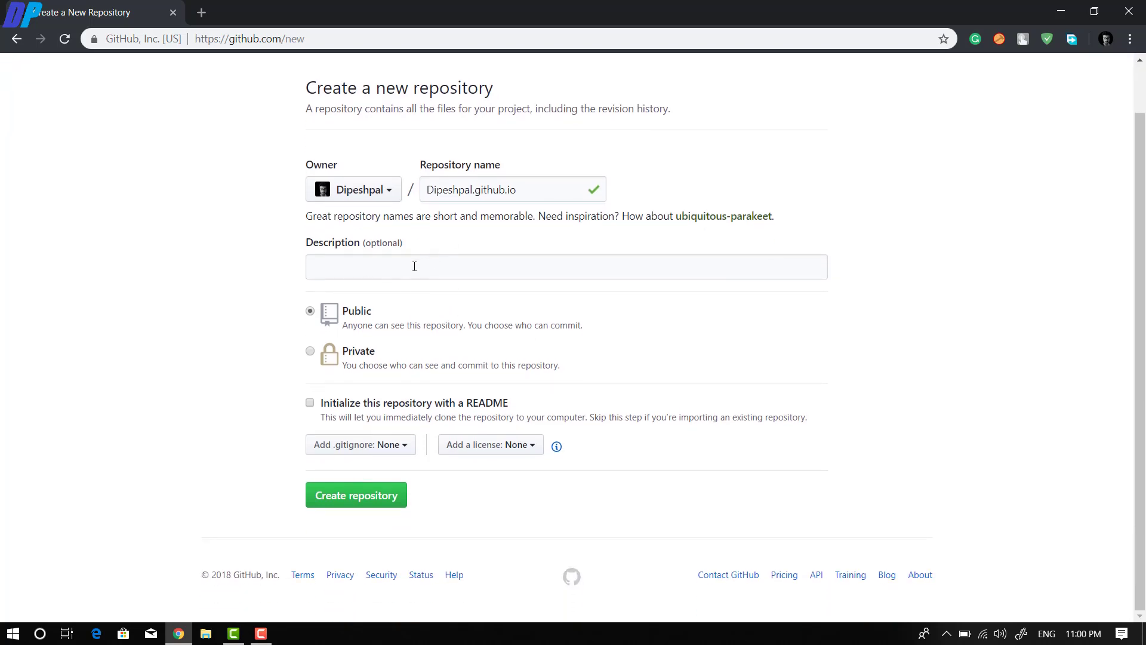
pyautogui.click(396, 274)
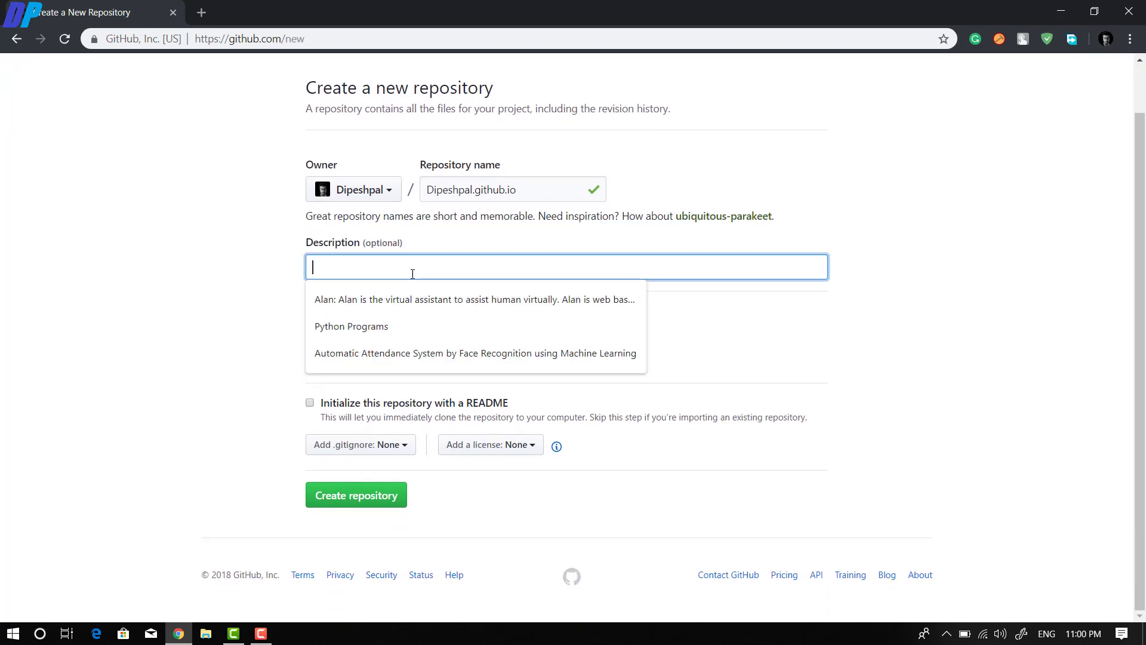
pyautogui.click(404, 241)
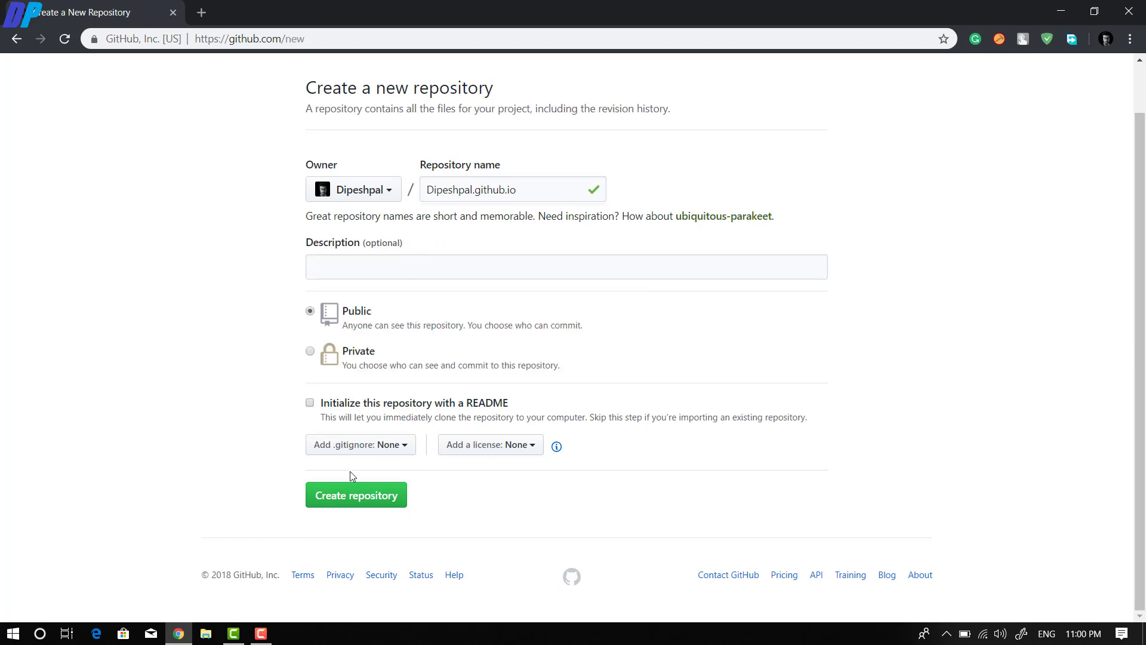
pyautogui.click(357, 495)
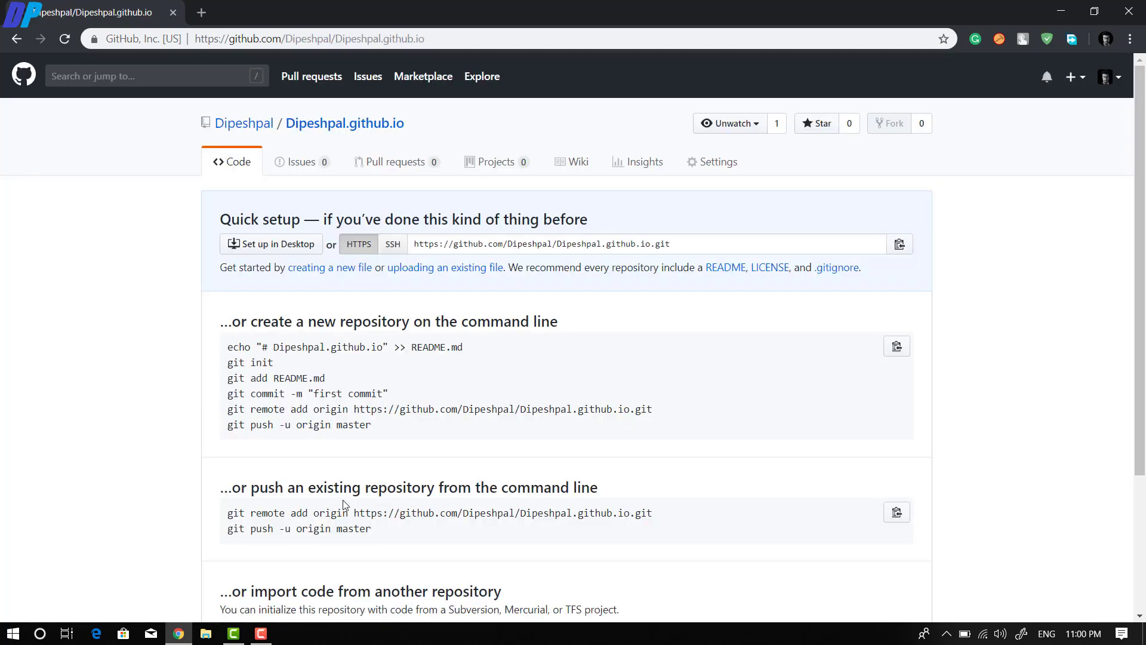
# Step: Review the new repository's quick setup page, including the command-line and import code instructions
pyautogui.scroll(-4, 344, 506)
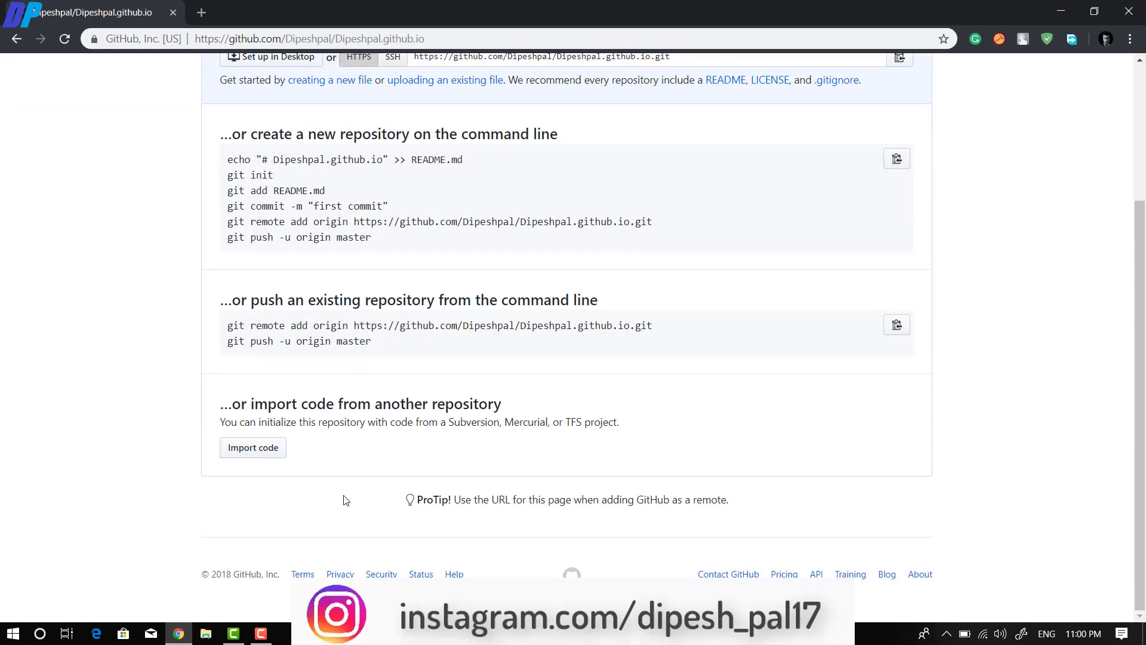
pyautogui.scroll(4, 346, 499)
pyautogui.scroll(-2, 345, 495)
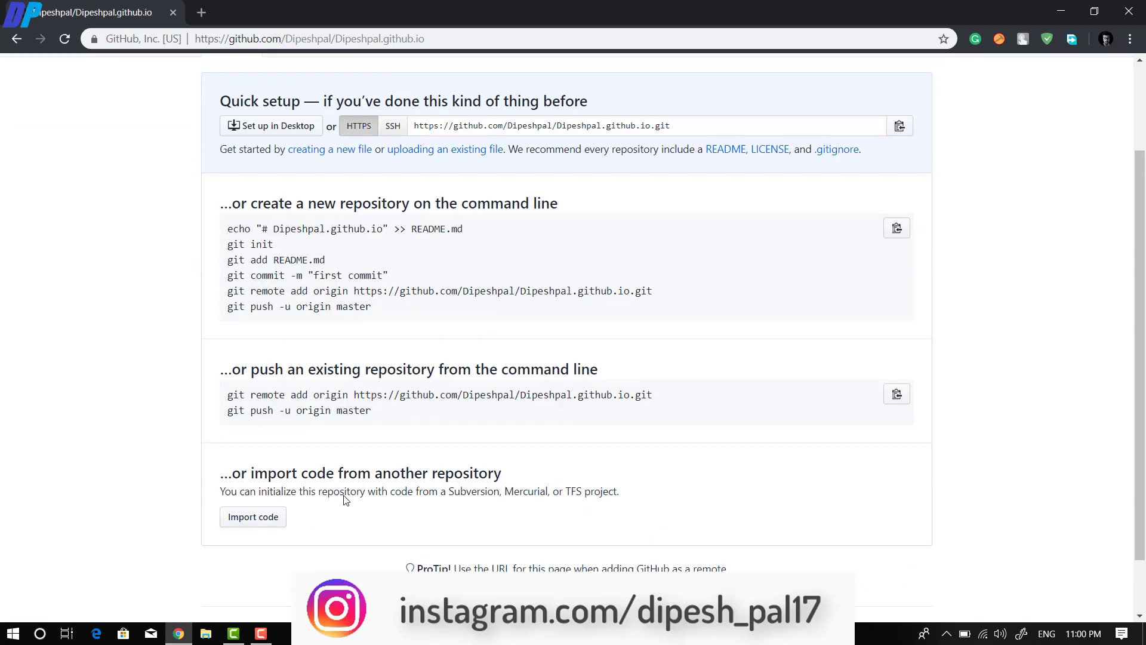
pyautogui.scroll(2, 345, 492)
pyautogui.scroll(-2, 345, 494)
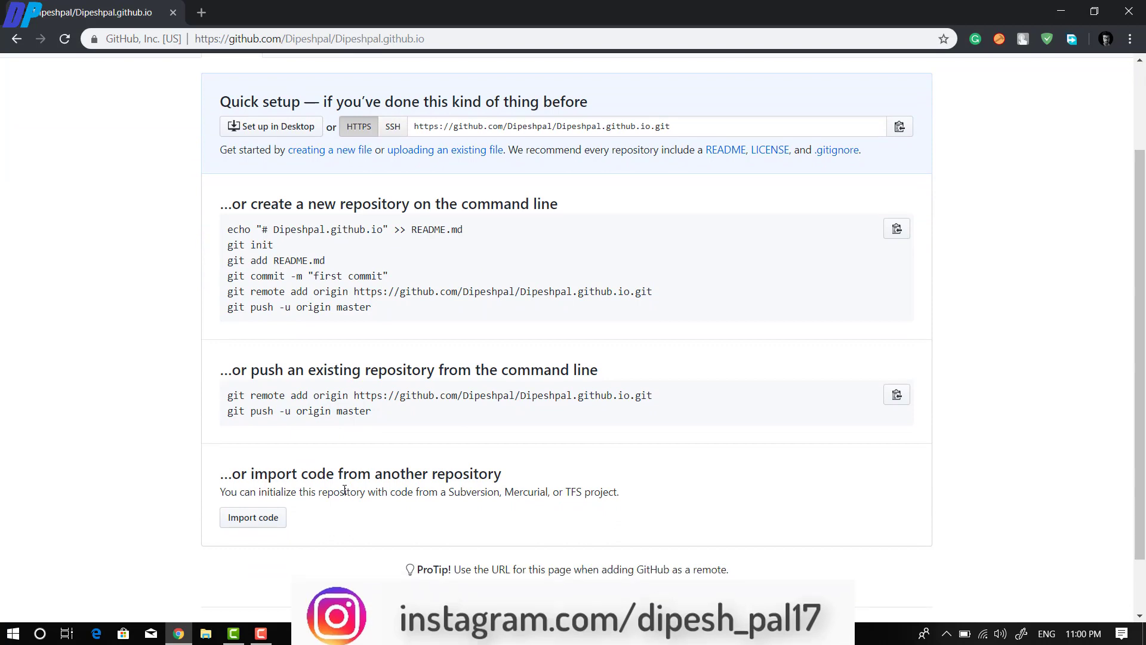
pyautogui.scroll(-1, 345, 495)
pyautogui.scroll(3, 344, 500)
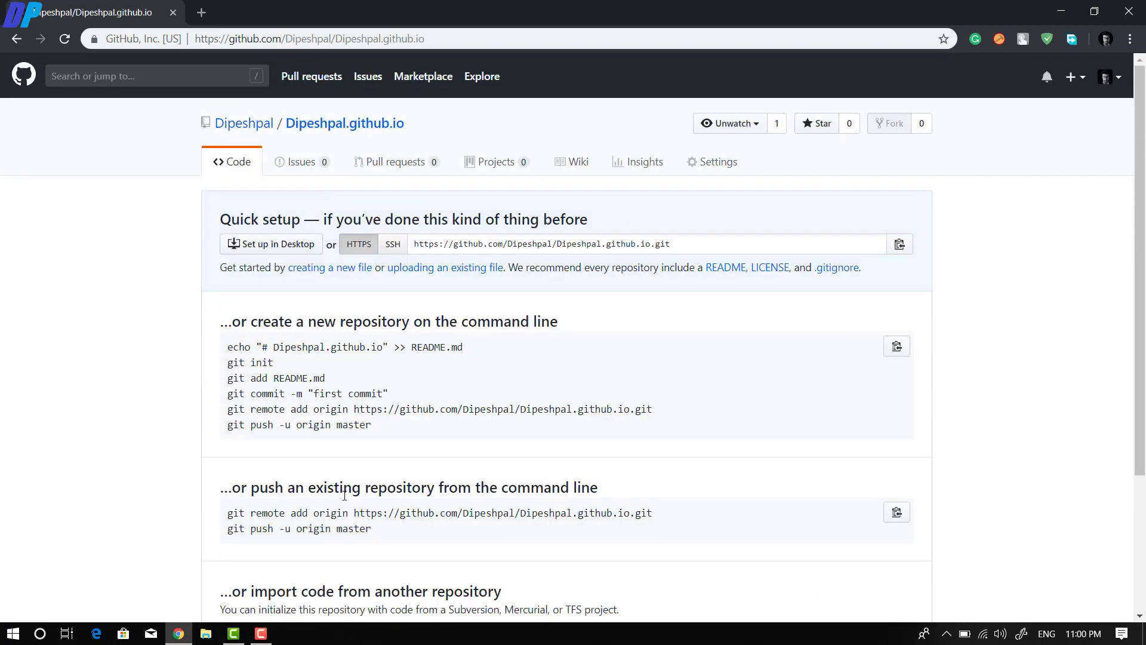
pyautogui.scroll(-2, 344, 490)
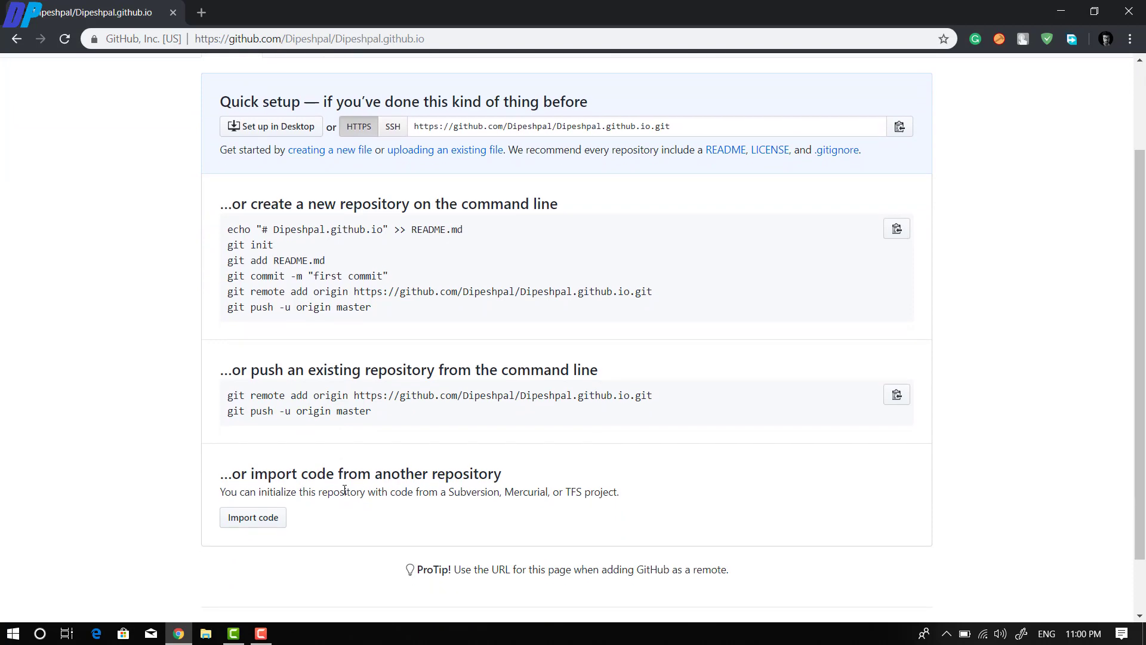
pyautogui.scroll(2, 345, 490)
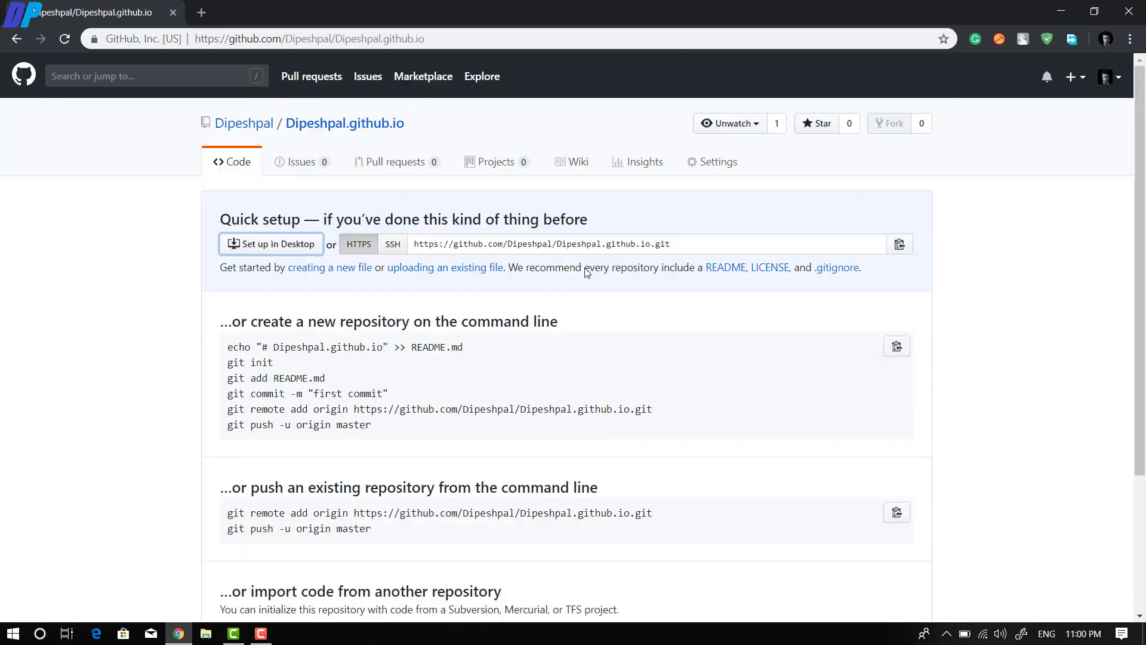
# Step: Open the repository's settings and find the GitHub Pages section with its theme chooser
pyautogui.click(699, 176)
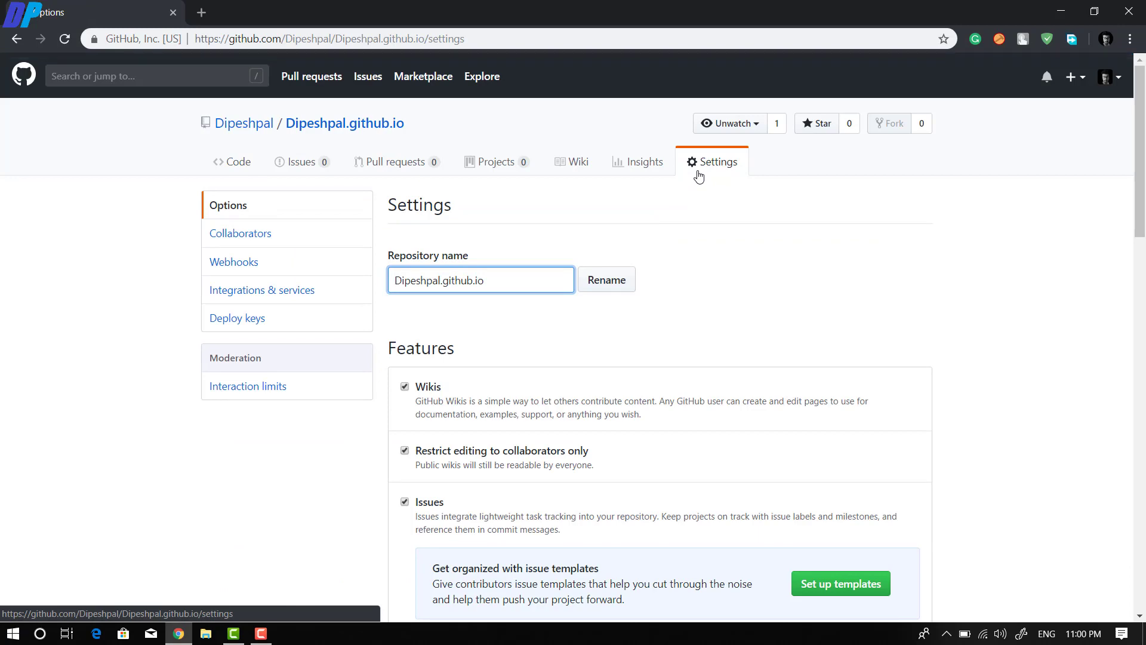
pyautogui.scroll(-13, 699, 305)
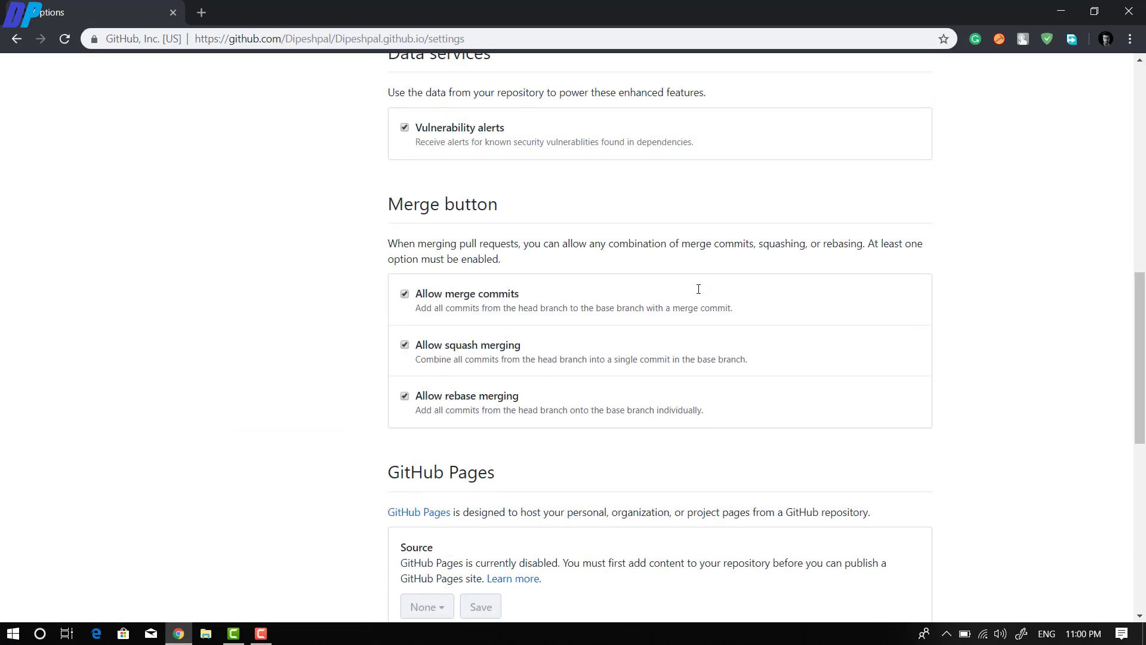
pyautogui.scroll(-8, 699, 295)
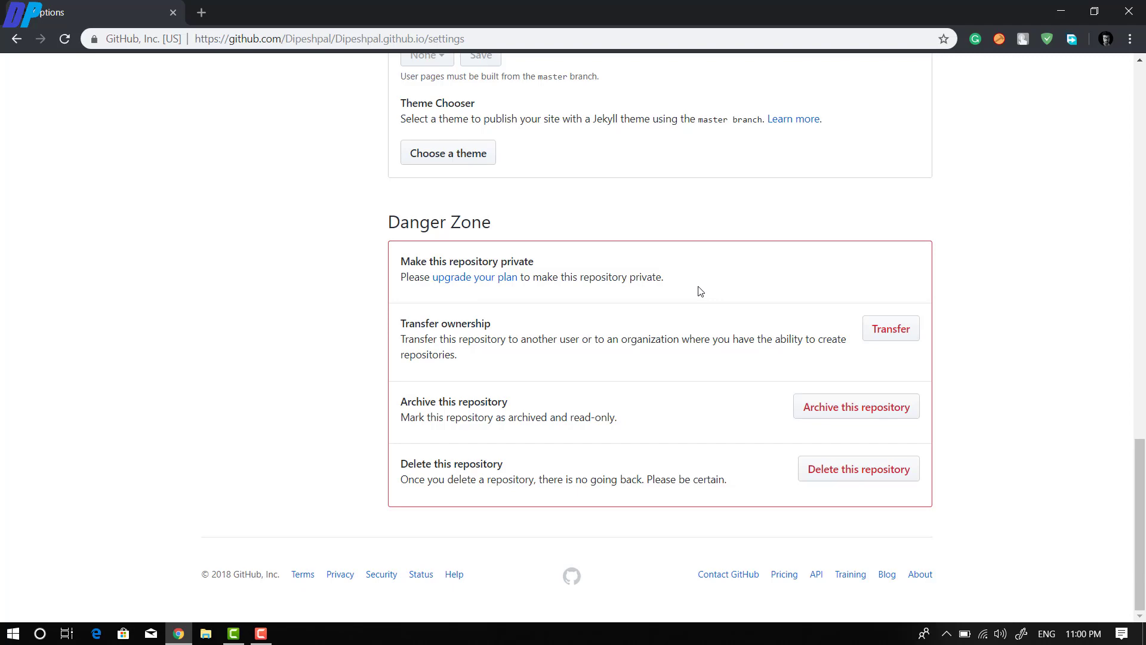
pyautogui.scroll(3, 700, 291)
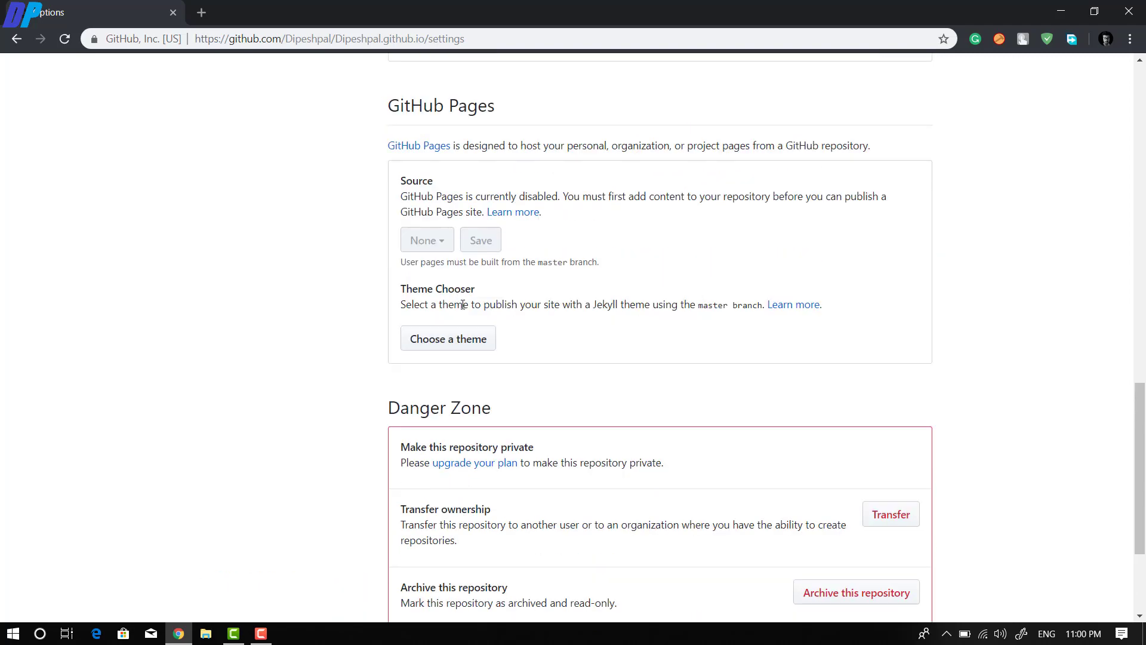
# Step: Choose the Cayman theme for the GitHub Pages site and apply it
pyautogui.click(465, 349)
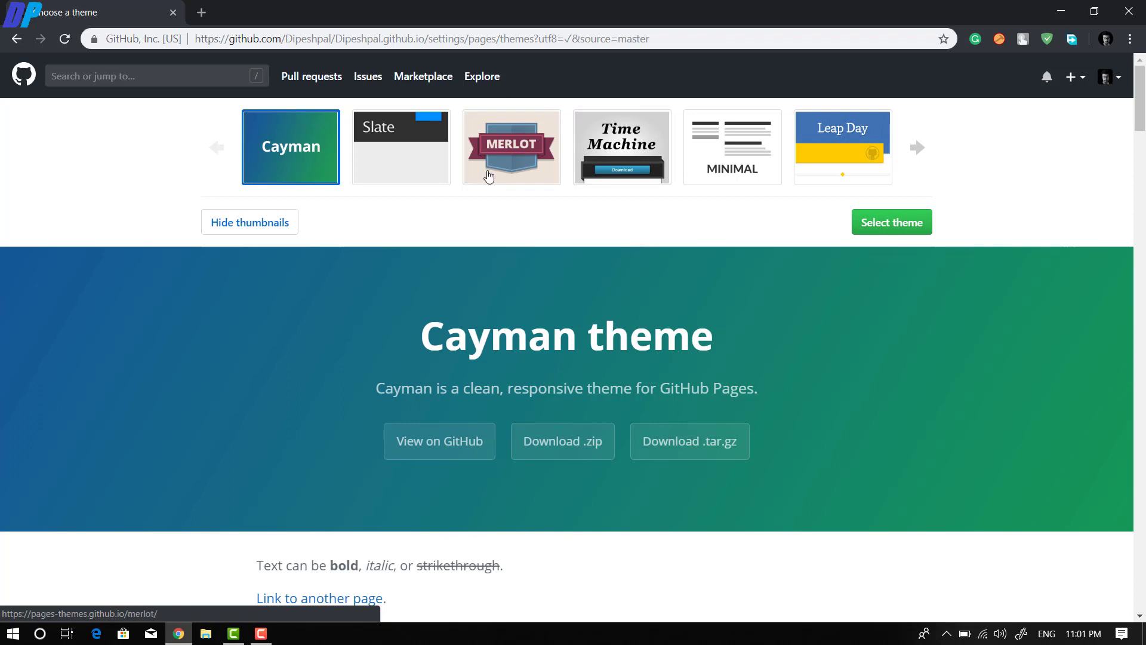
pyautogui.click(305, 170)
pyautogui.click(905, 225)
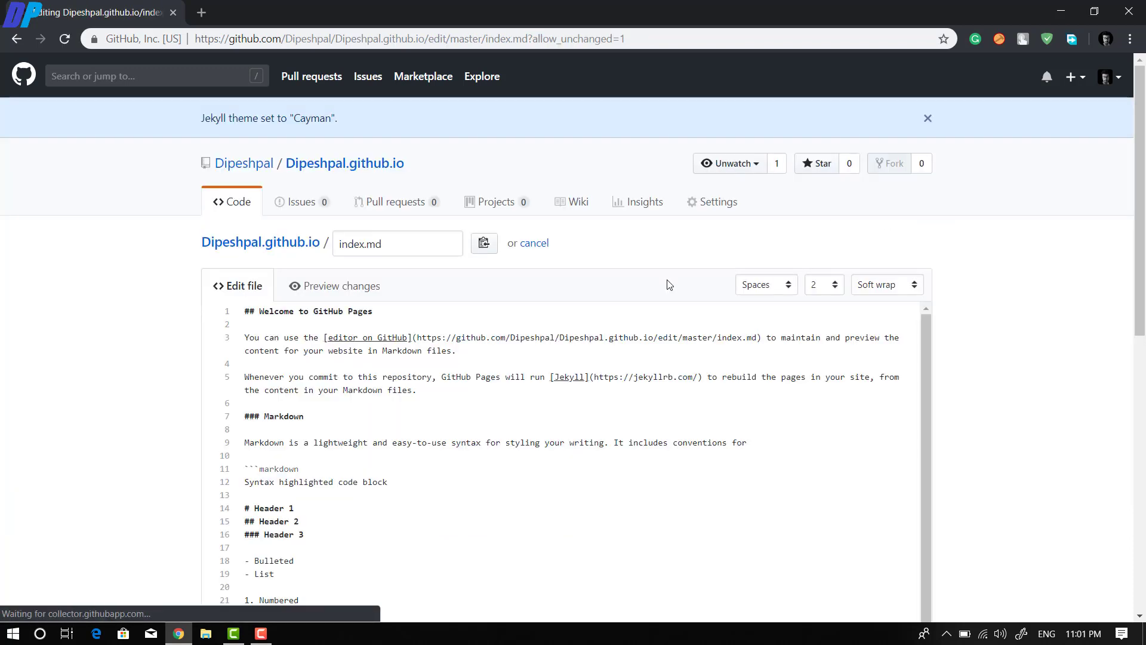
# Step: Look through the default Markdown content of index.md and its commit section in the file editor
pyautogui.scroll(-7, 669, 274)
pyautogui.scroll(-3, 669, 274)
pyautogui.scroll(5, 668, 274)
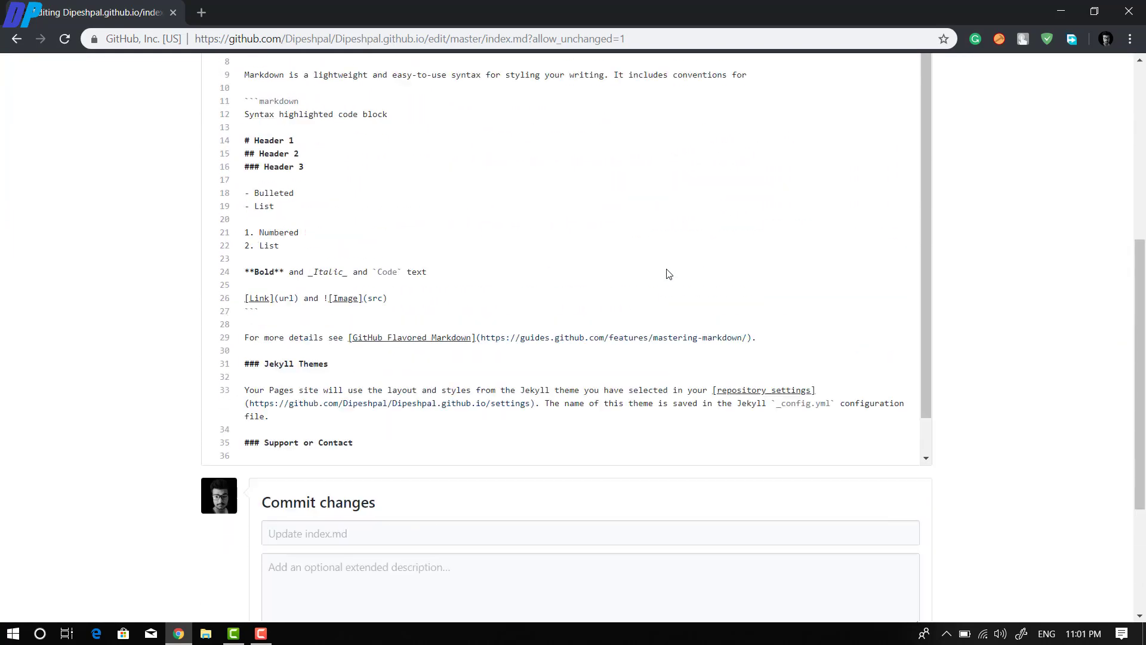
pyautogui.click(507, 338)
pyautogui.scroll(-1, 507, 335)
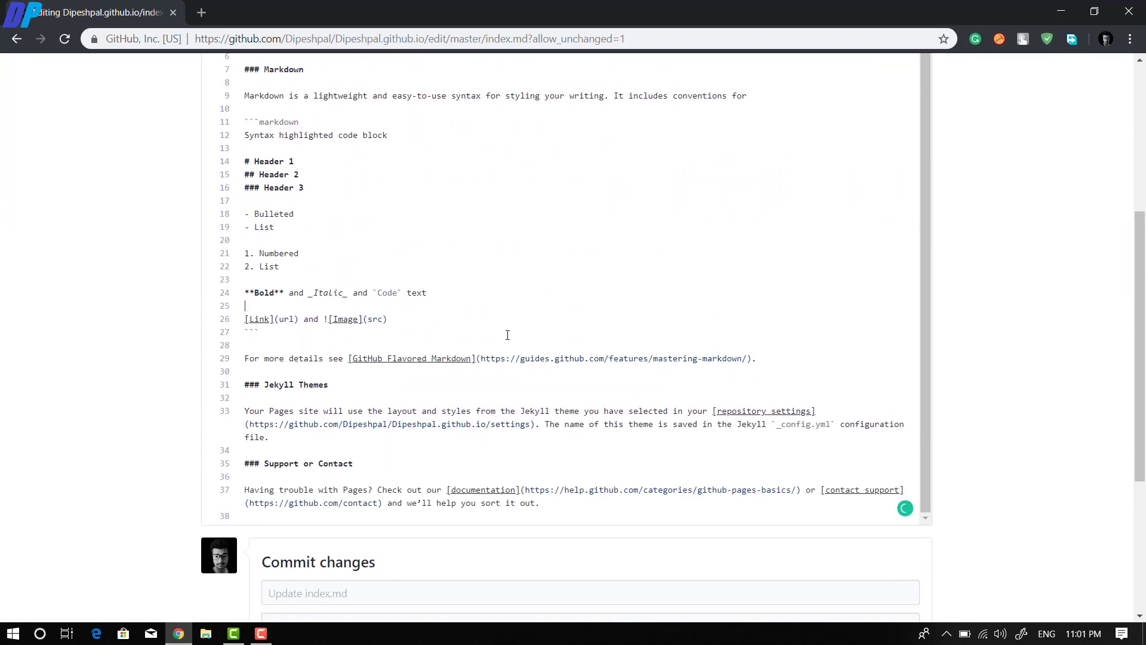
pyautogui.scroll(1, 508, 335)
pyautogui.scroll(-1, 507, 335)
pyautogui.scroll(1, 508, 335)
pyautogui.scroll(-1, 508, 335)
pyautogui.scroll(1, 508, 335)
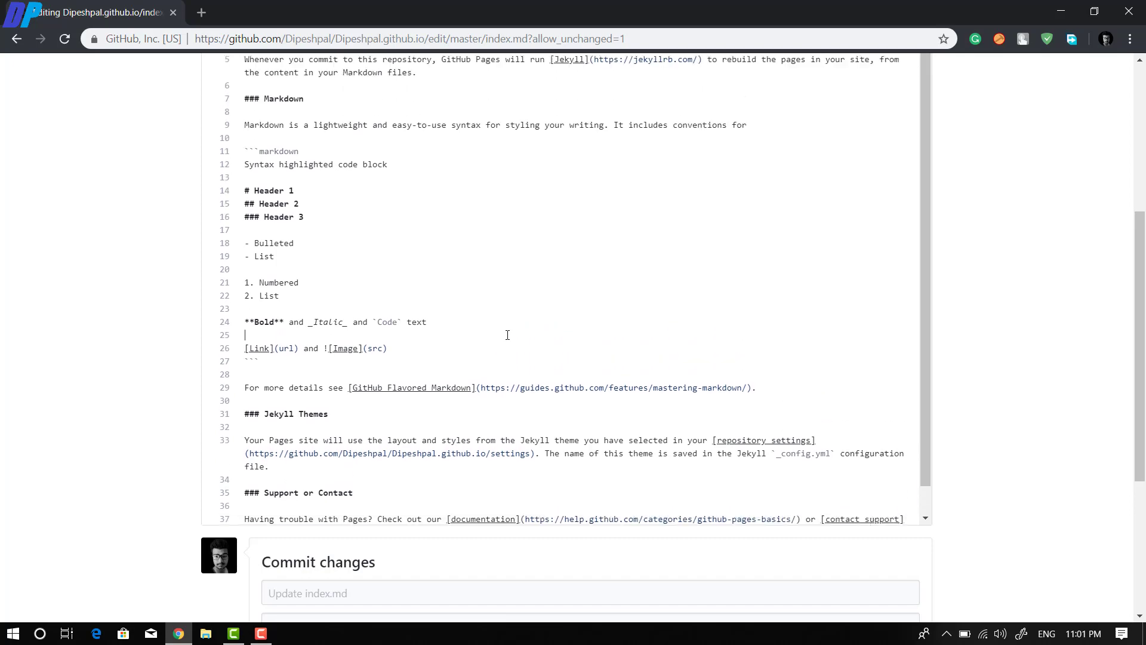
pyautogui.scroll(-1, 507, 335)
pyautogui.scroll(1, 508, 335)
pyautogui.scroll(5, 179, 281)
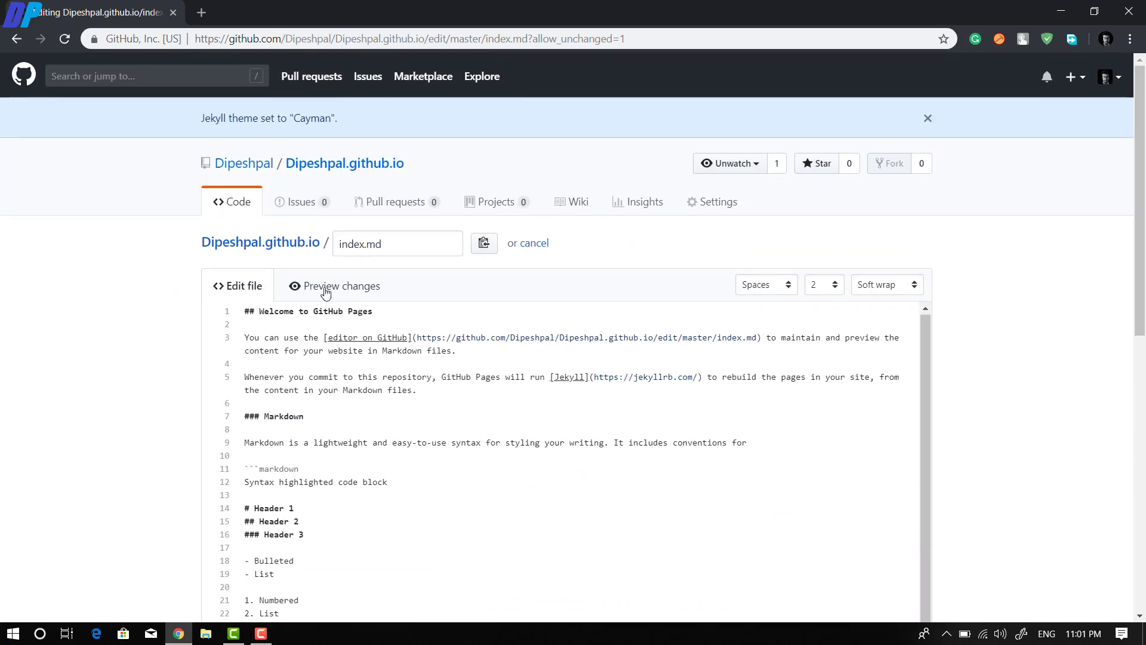
# Step: Commit index.md with its default content directly to the master branch
pyautogui.moveTo(394, 240); pyautogui.dragTo(306, 240)
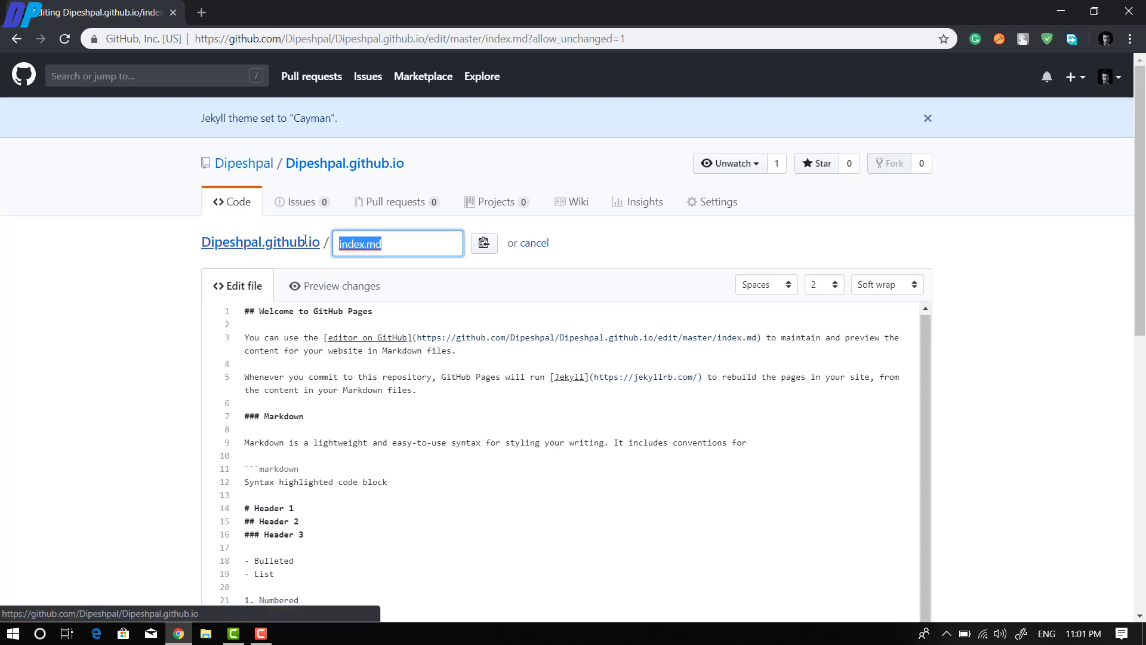
pyautogui.click(124, 341)
pyautogui.scroll(-10, 139, 384)
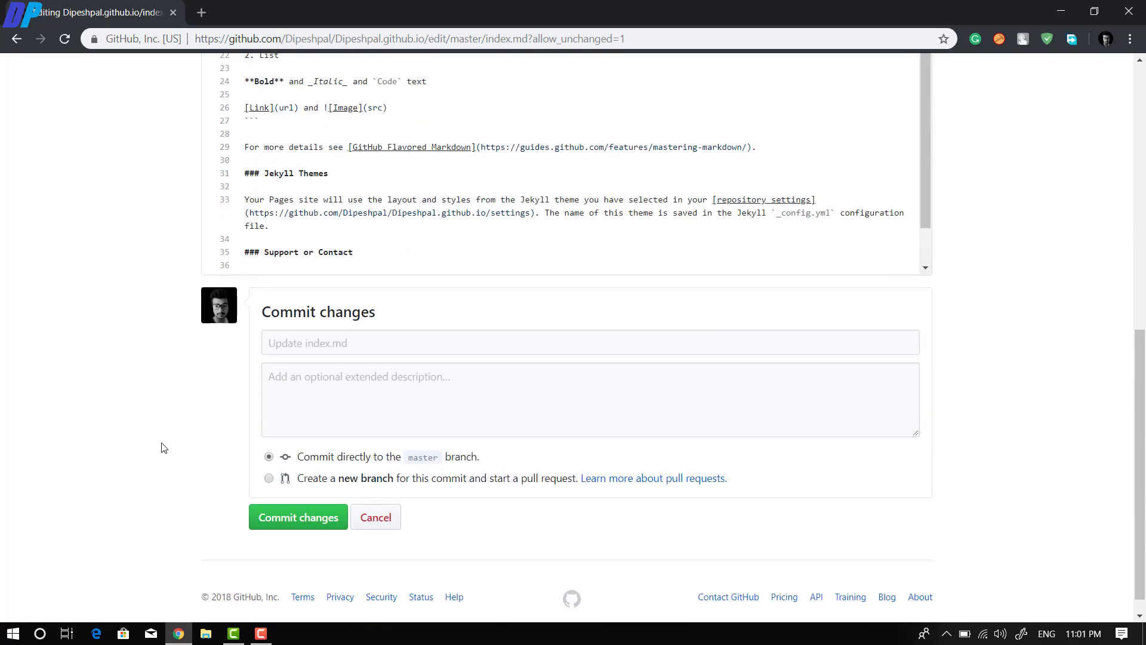
pyautogui.click(270, 496)
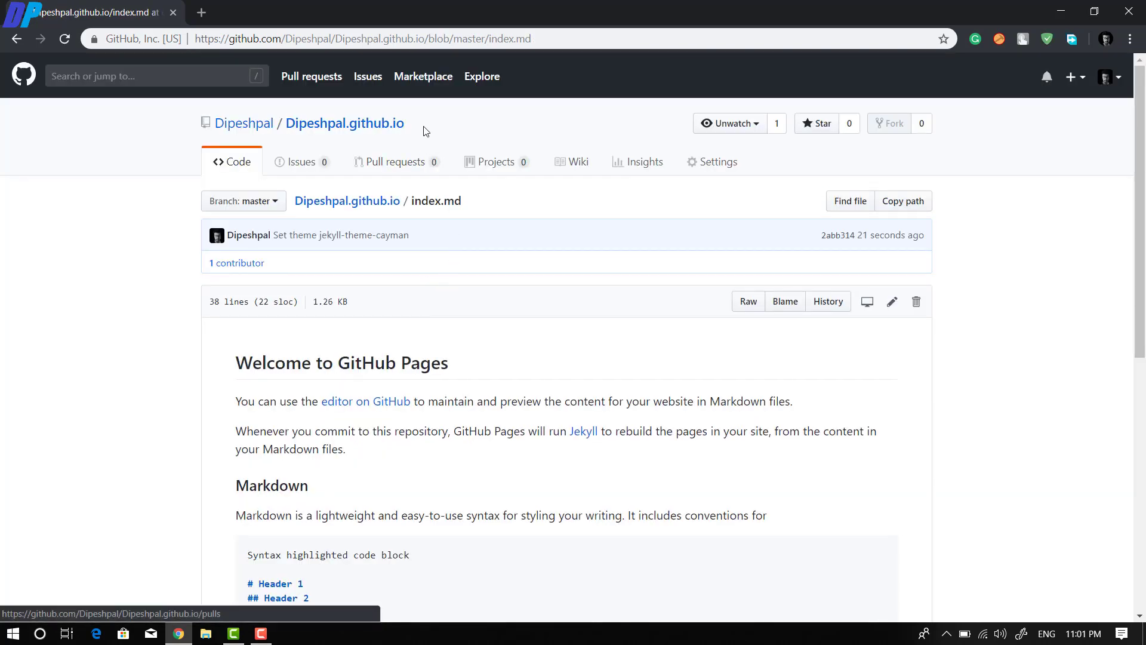
# Step: Open the repository's github.io address in a new browser tab and look through the published site
pyautogui.moveTo(425, 130); pyautogui.dragTo(365, 7)
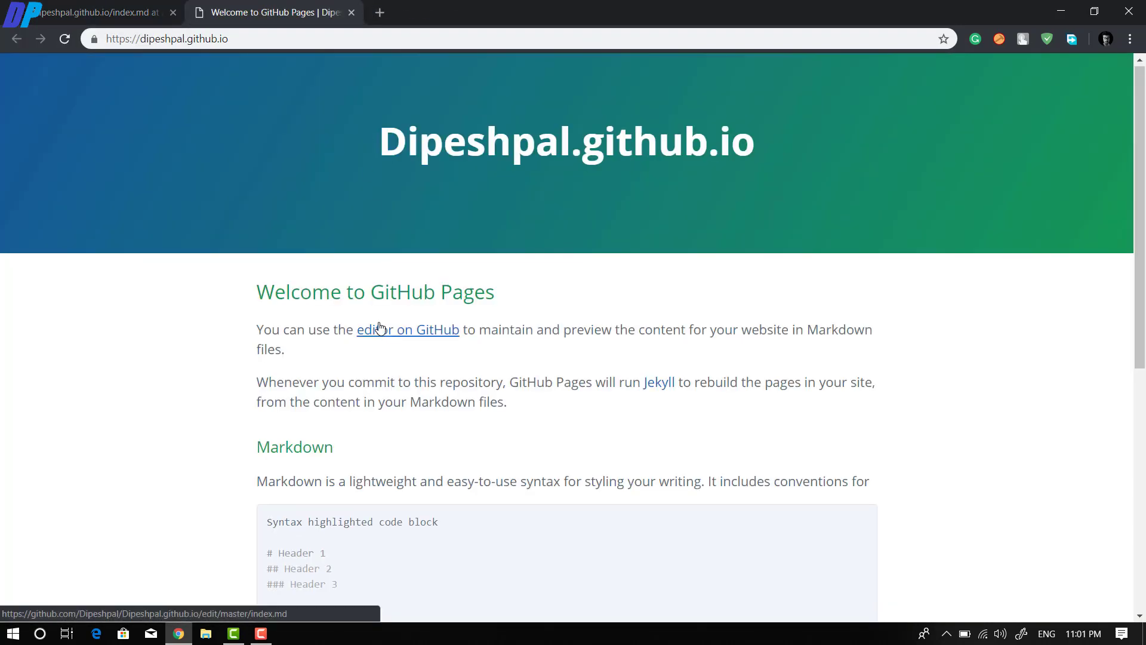
pyautogui.scroll(-8, 380, 328)
pyautogui.scroll(8, 379, 327)
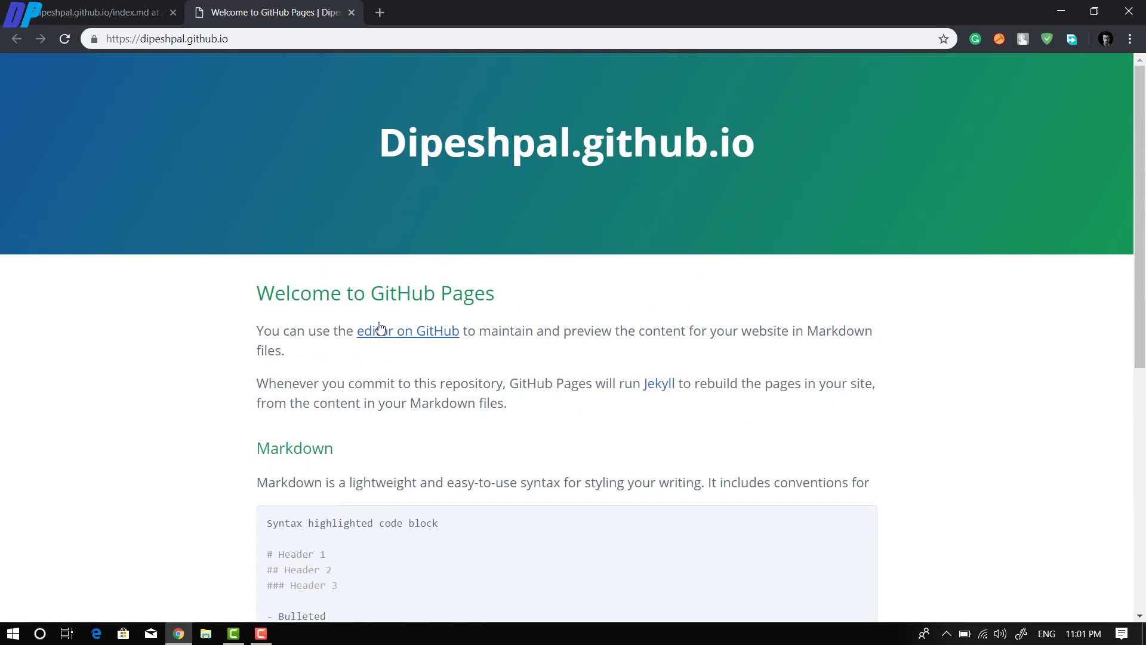
# Step: Return to index.md in the repository and open the file for editing
pyautogui.click(106, 7)
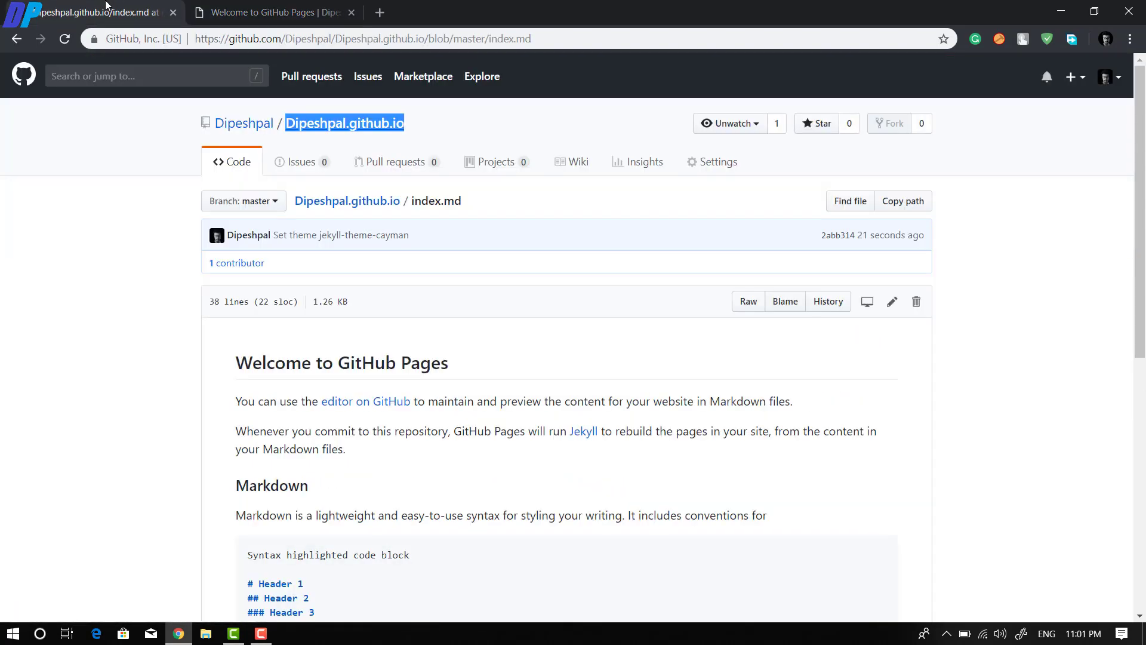
pyautogui.click(428, 353)
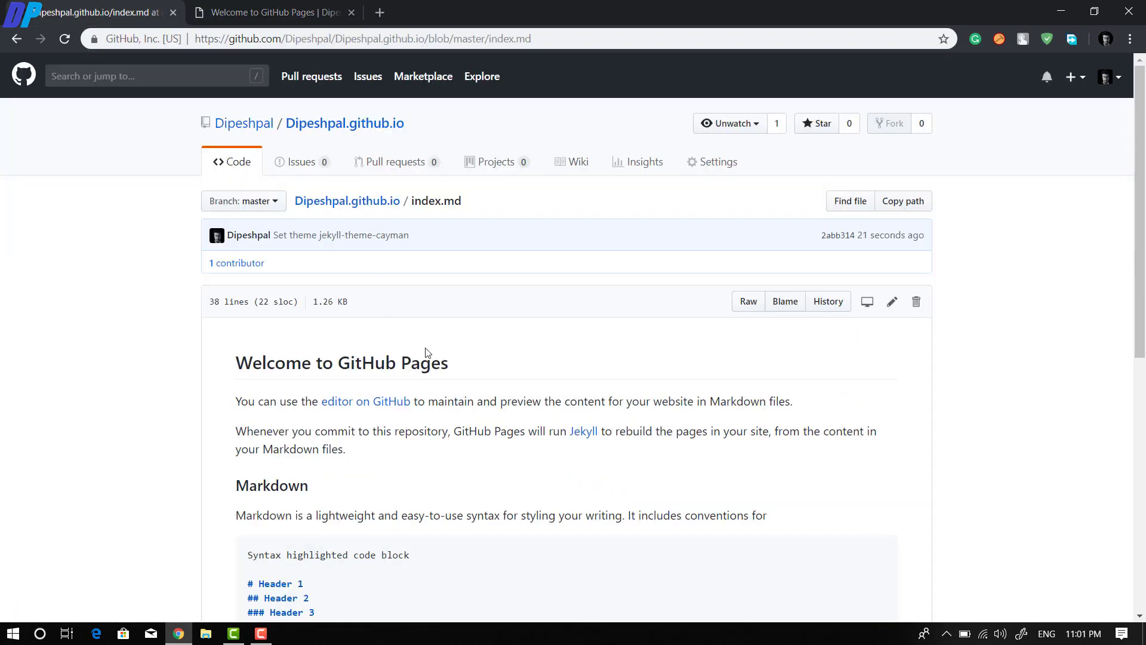
pyautogui.scroll(-10, 428, 352)
pyautogui.scroll(10, 428, 352)
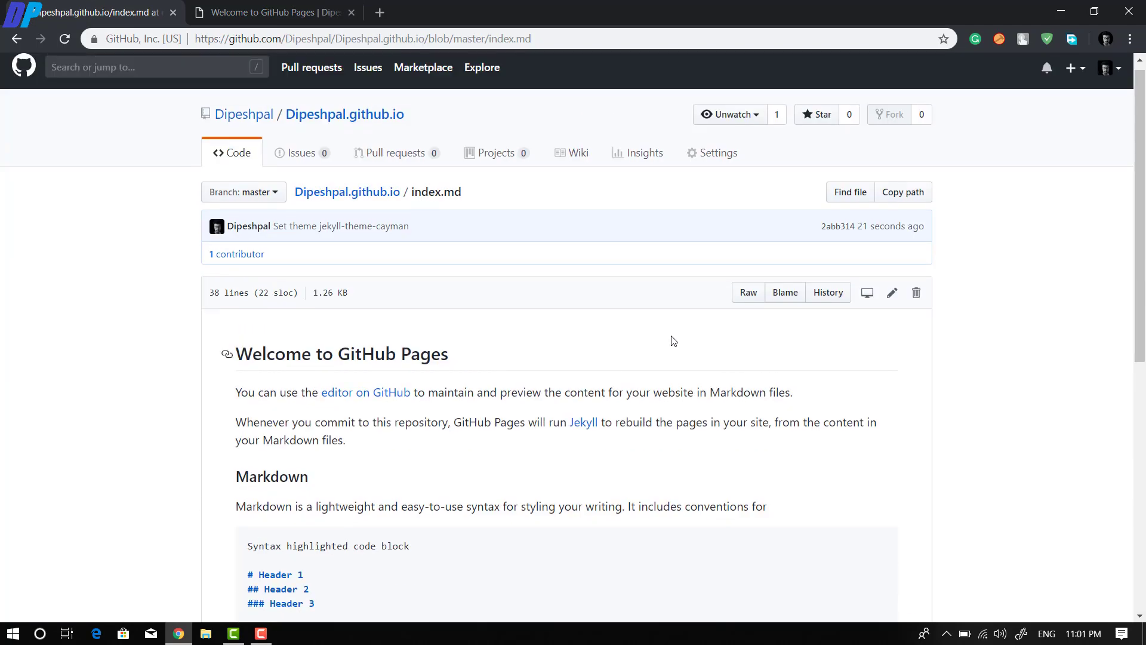
pyautogui.click(892, 303)
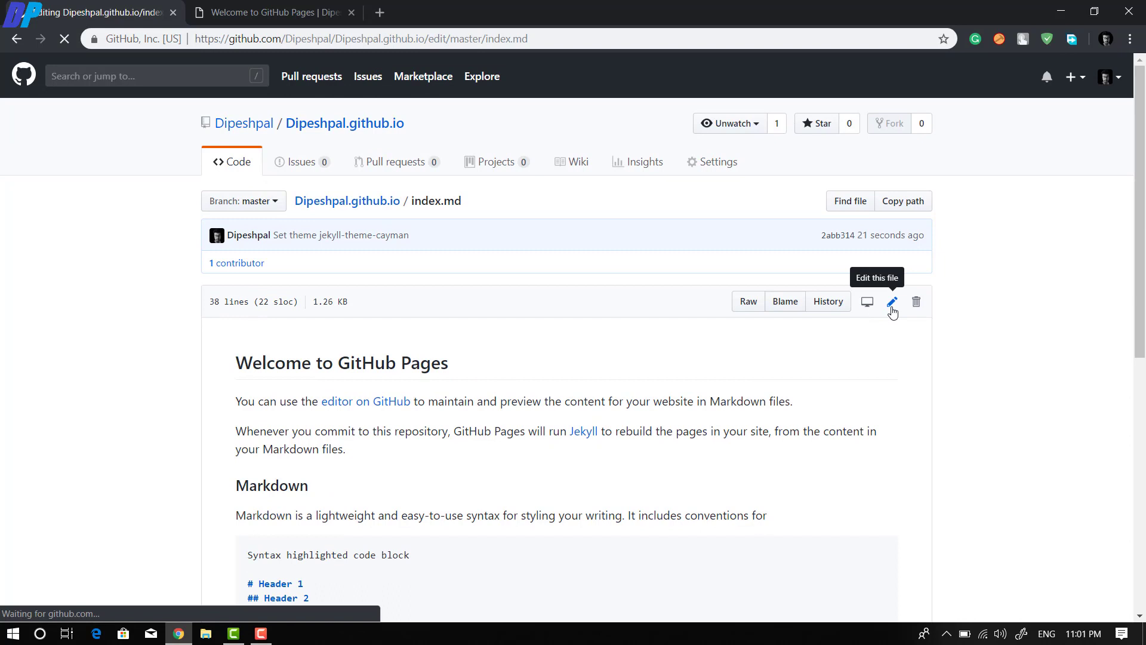
pyautogui.scroll(-1, 686, 429)
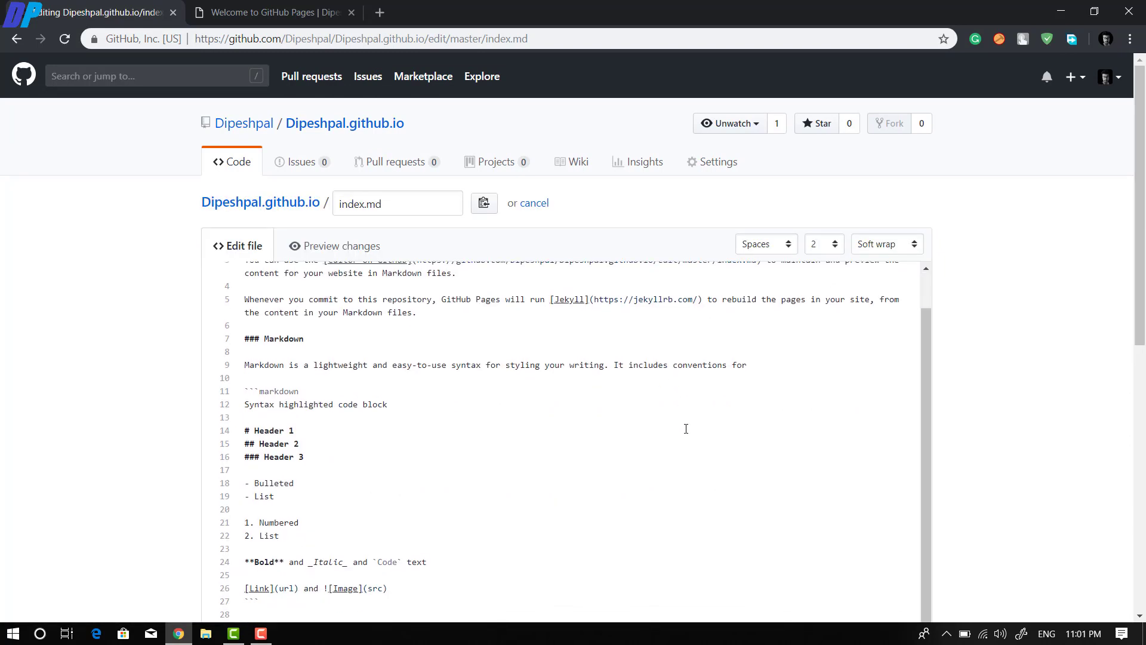
pyautogui.scroll(1, 686, 429)
pyautogui.scroll(-1, 836, 269)
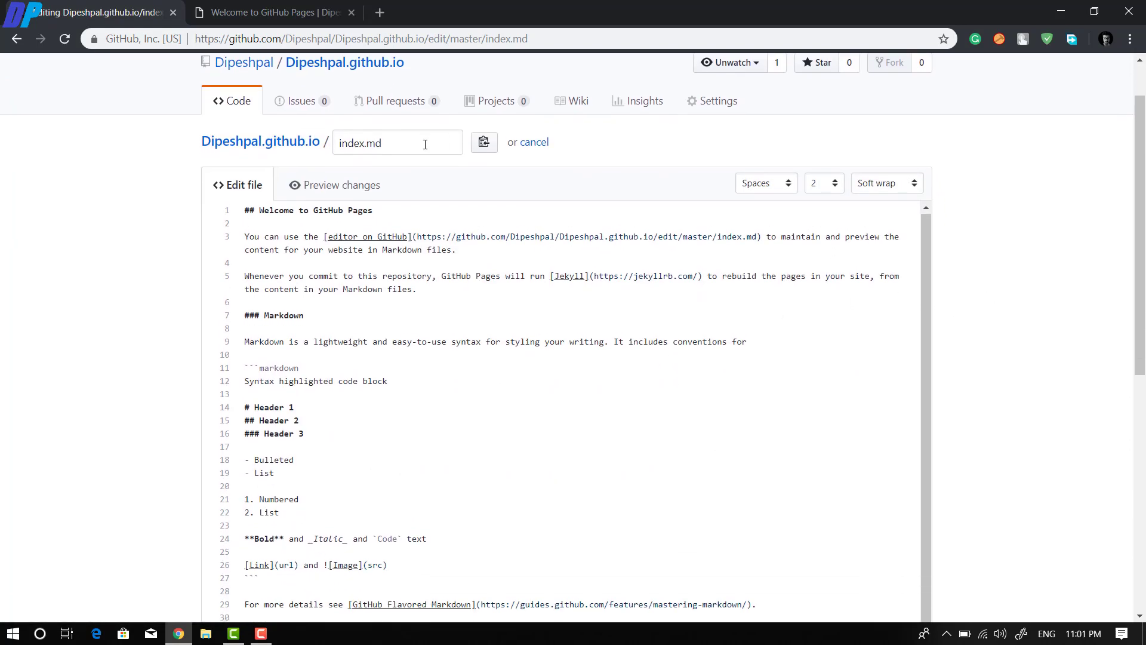
# Step: Copy all the Markdown text from New Text Document.txt on the desktop using Notepad, and close the file
pyautogui.moveTo(391, 143); pyautogui.dragTo(372, 147)
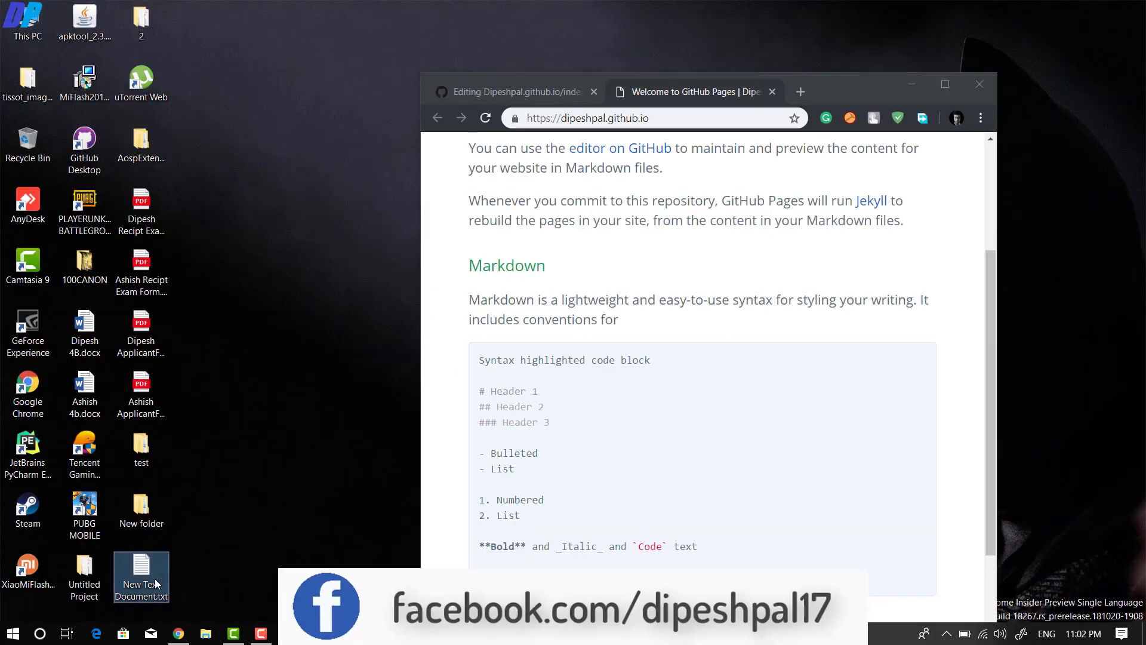
pyautogui.doubleClick(156, 584)
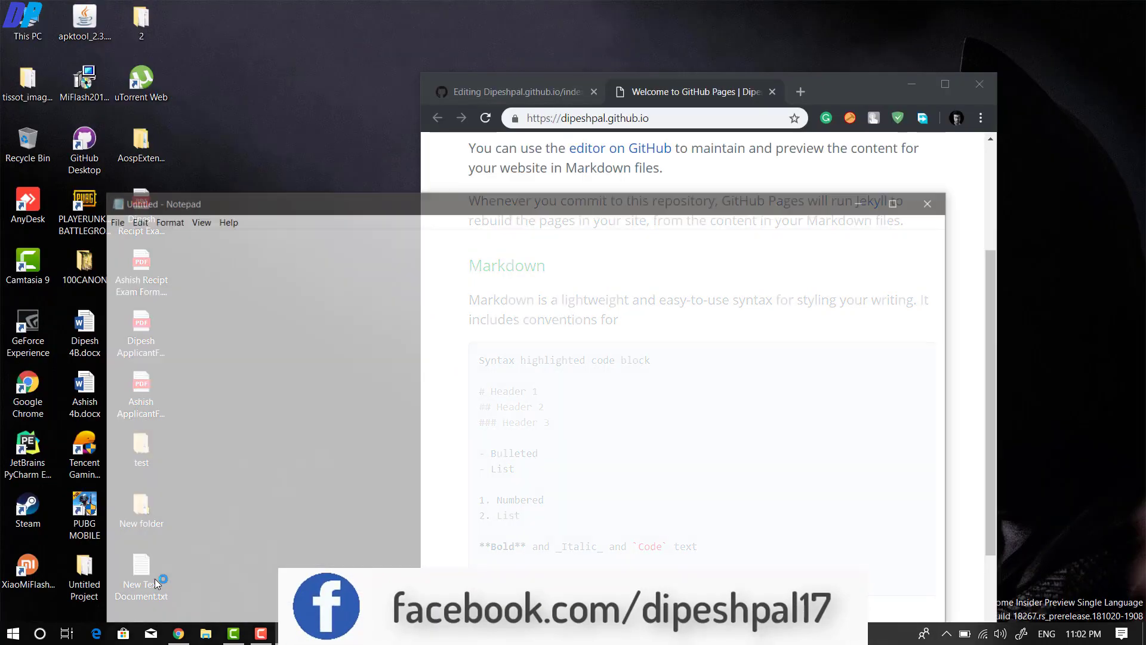
pyautogui.hotkey('ctrl', 'a')
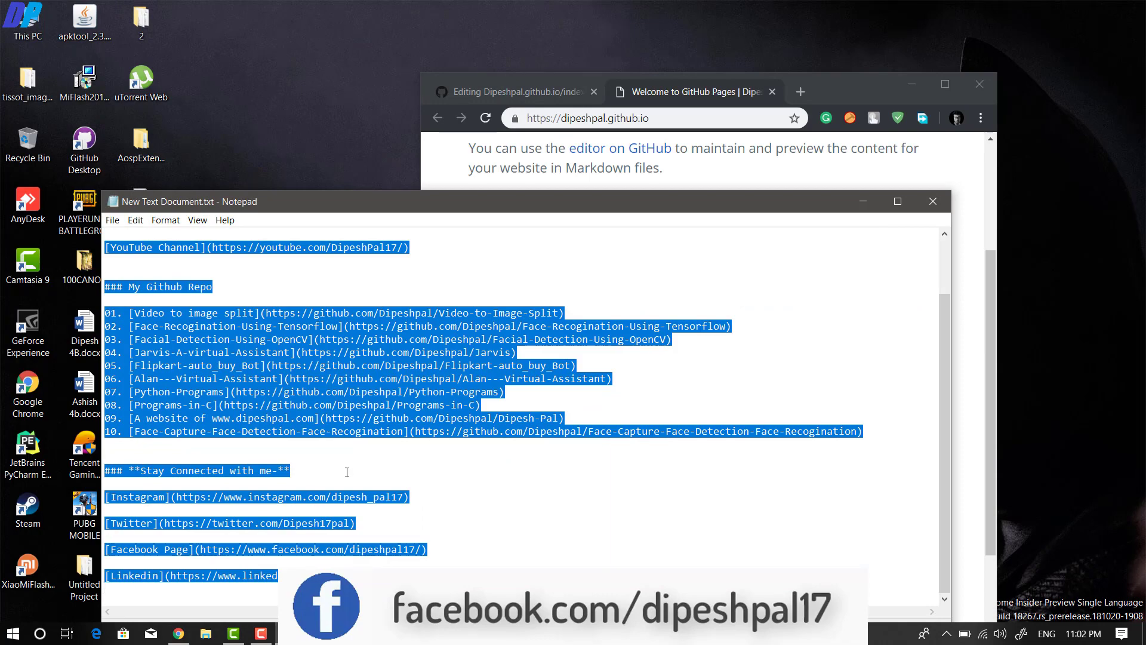
pyautogui.hotkey('alt', 'F4')
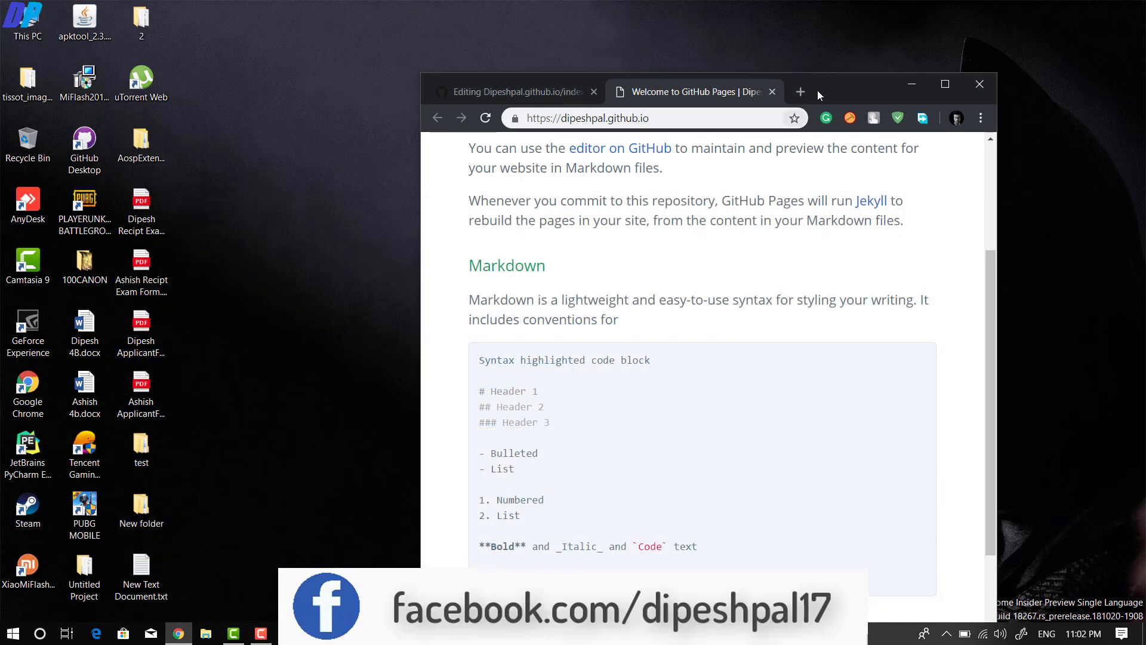
# Step: Switch back to the index.md editor in the browser and replace its entire content with the copied Markdown text
pyautogui.moveTo(843, 103); pyautogui.dragTo(747, 4)
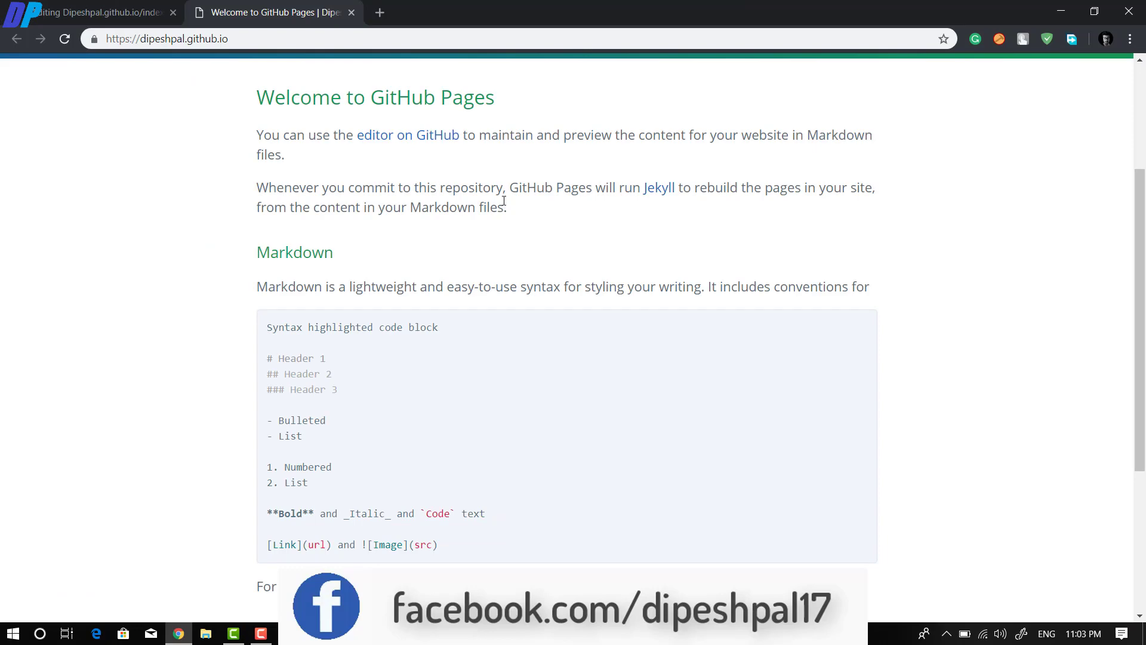
pyautogui.scroll(-4, 504, 201)
pyautogui.scroll(8, 504, 205)
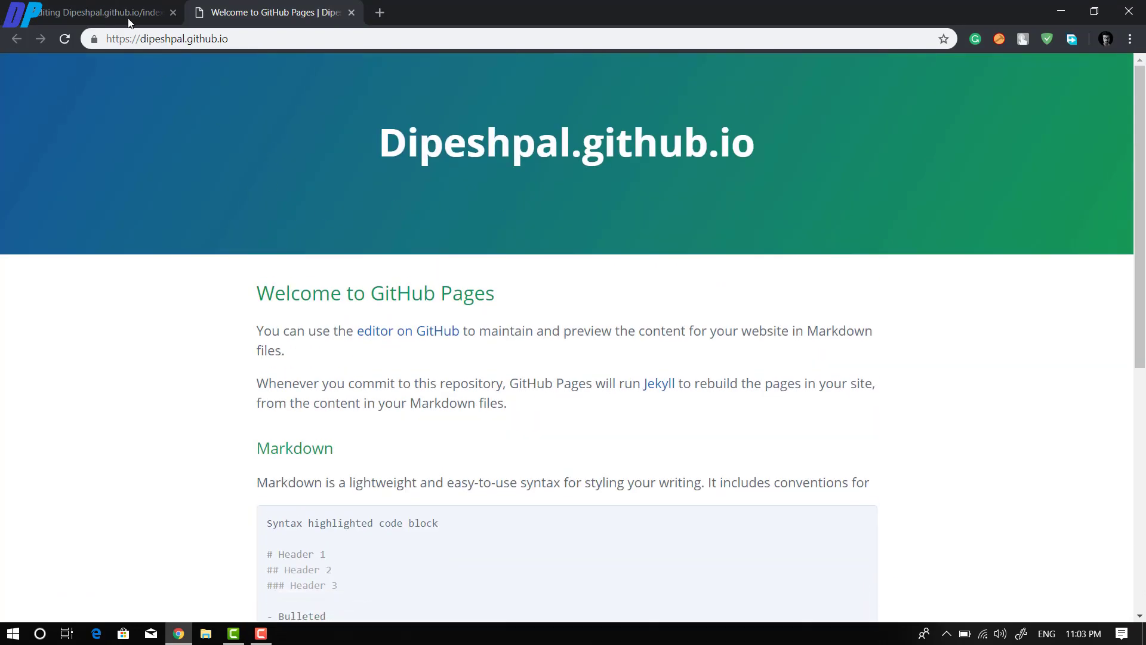
pyautogui.click(129, 21)
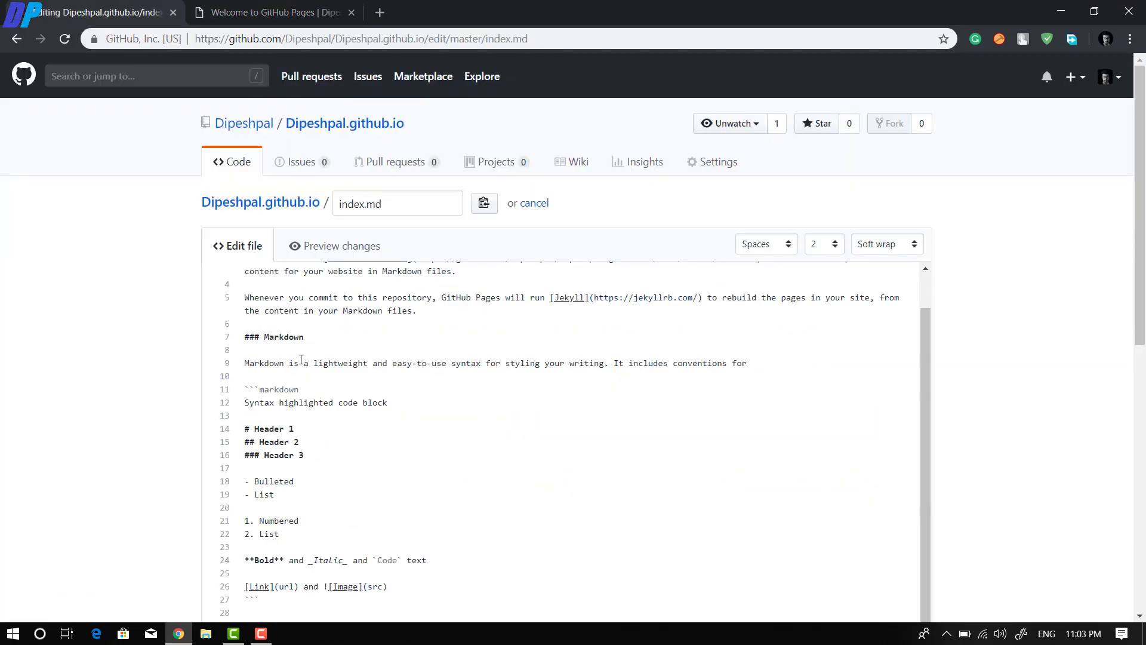
pyautogui.hotkey('ctrl', 'a')
pyautogui.hotkey('ctrl', 'v')
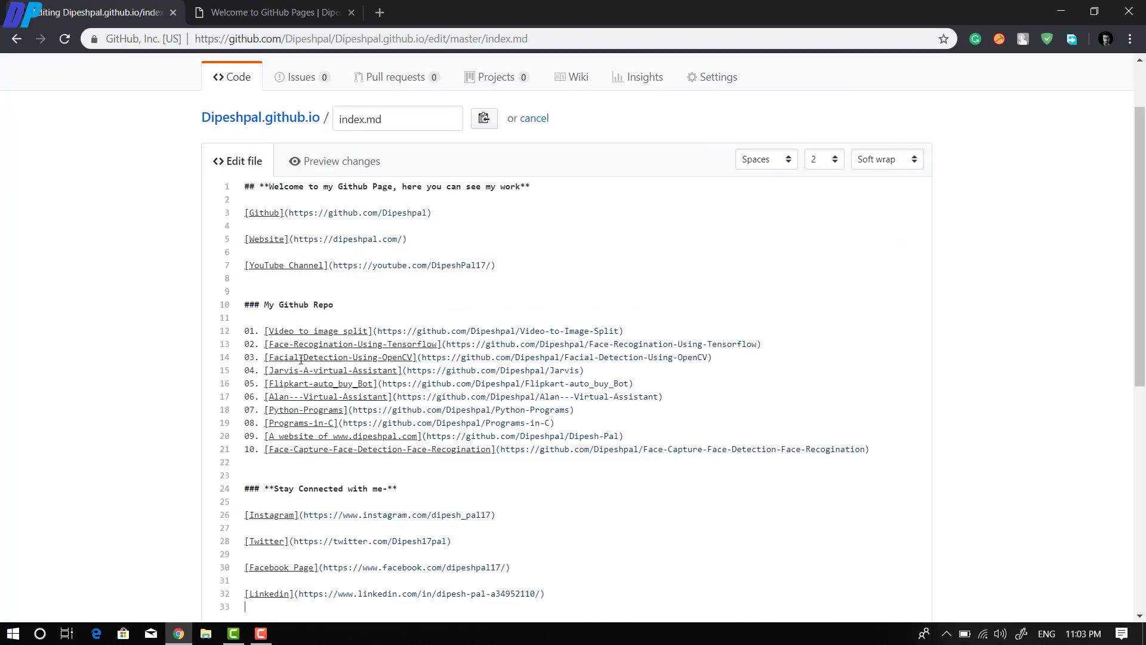
# Step: Commit the updated index.md directly to the master branch and look over the rendered file
pyautogui.scroll(-5, 301, 356)
pyautogui.click(291, 494)
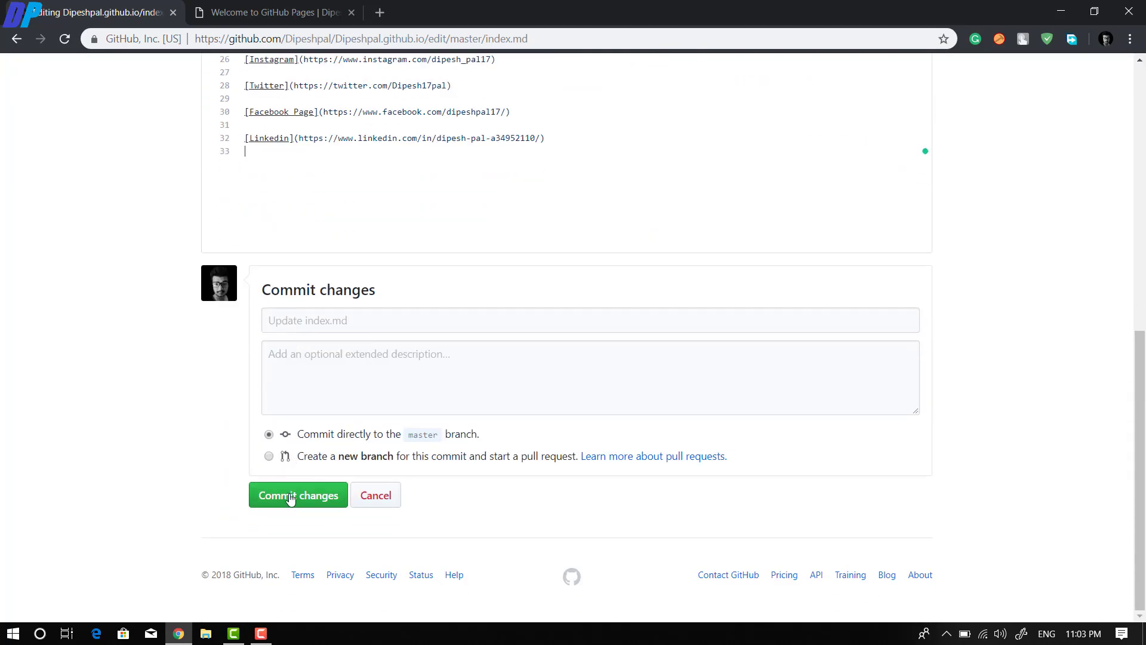
pyautogui.scroll(8, 143, 249)
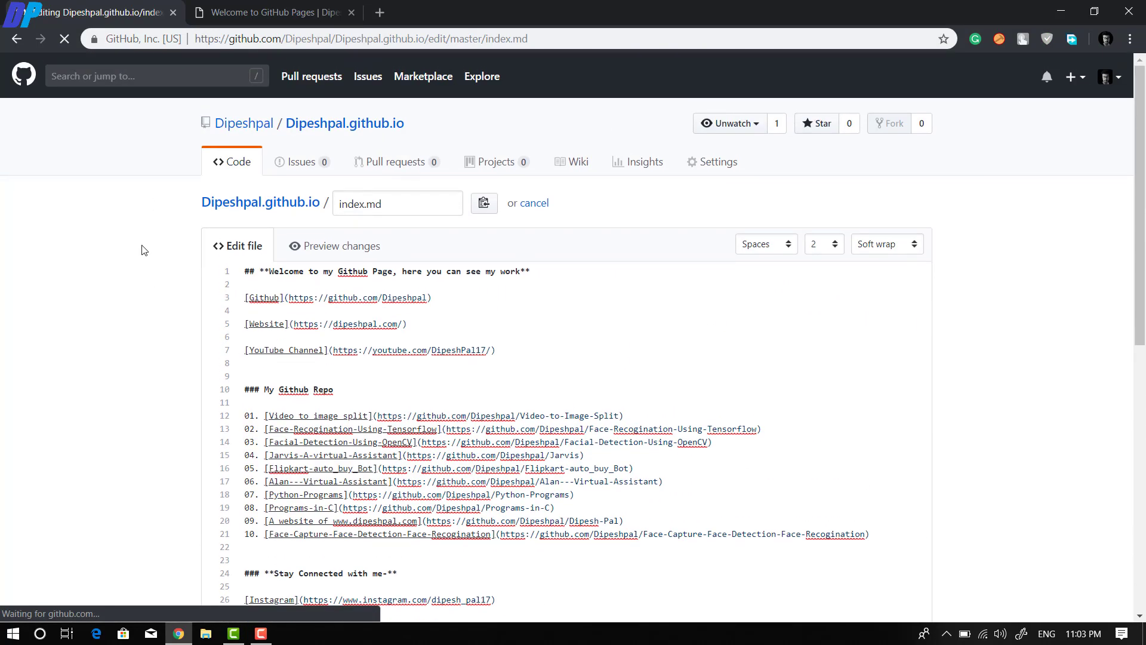
pyautogui.click(253, 7)
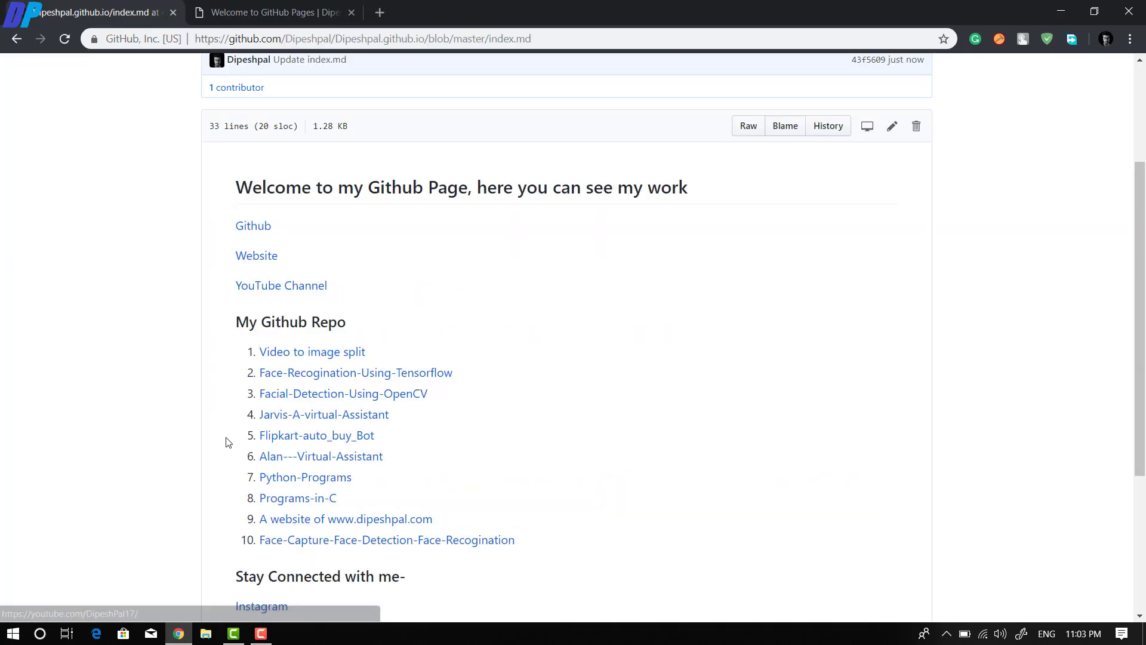
pyautogui.scroll(-4, 226, 440)
pyautogui.scroll(3, 227, 443)
pyautogui.scroll(5, 337, 348)
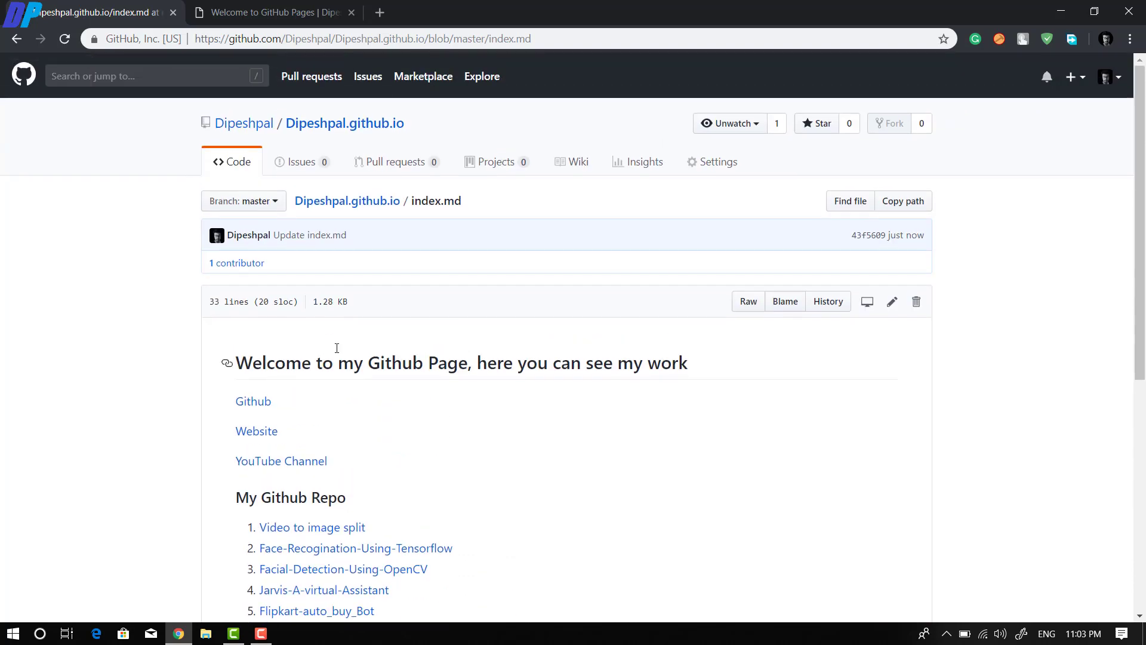
# Step: Reload the published site, look through the updated page down to its footer, and close its tab
pyautogui.click(302, 6)
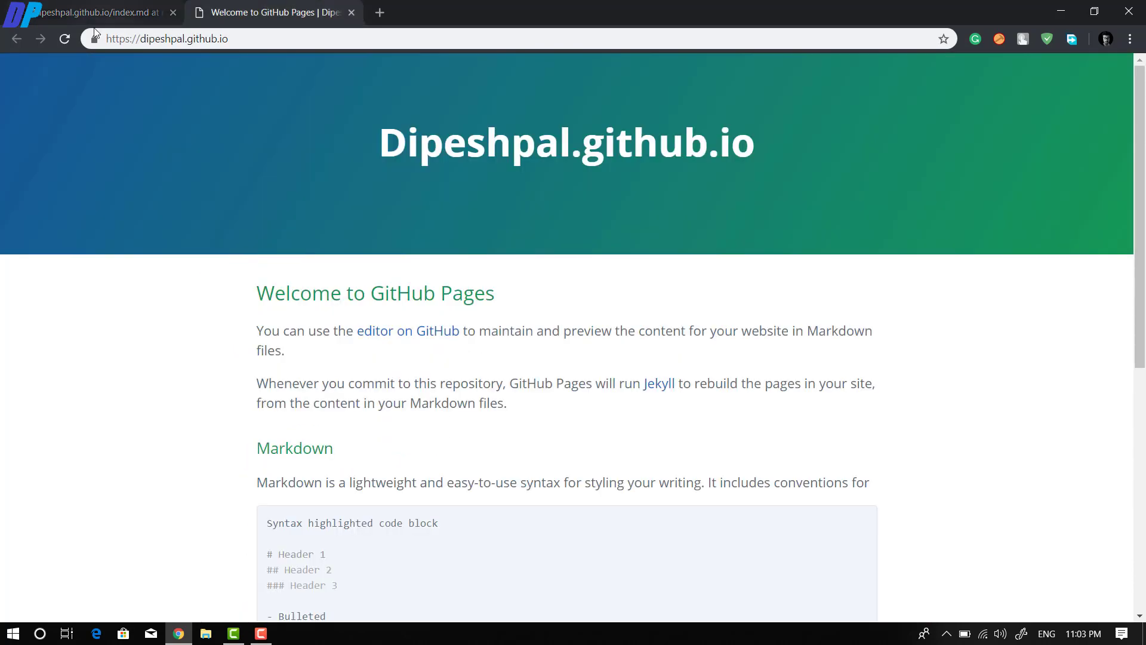
pyautogui.click(64, 41)
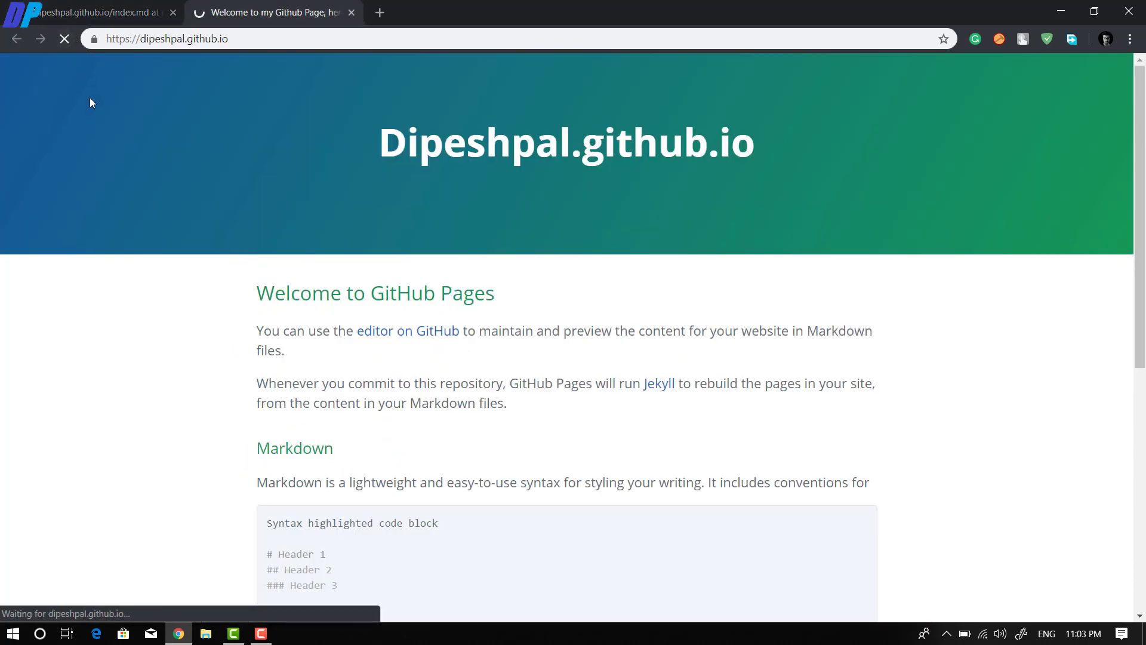
pyautogui.scroll(-5, 185, 334)
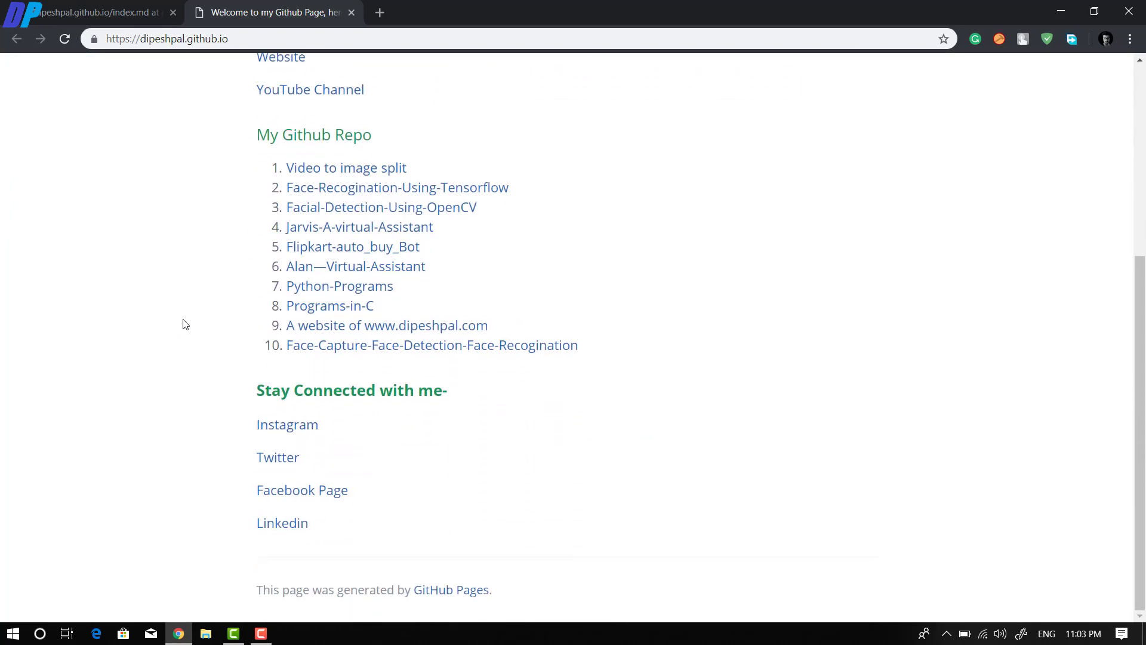
pyautogui.scroll(5, 185, 328)
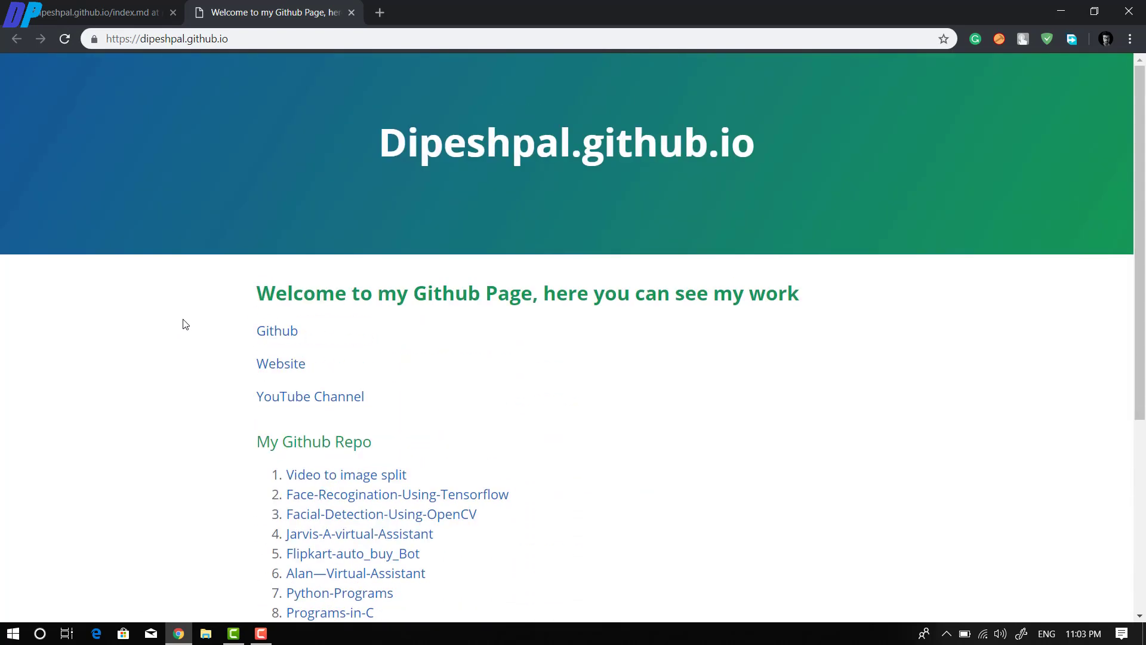
pyautogui.scroll(-5, 186, 321)
pyautogui.scroll(5, 185, 321)
pyautogui.scroll(-5, 186, 321)
pyautogui.scroll(5, 185, 322)
pyautogui.click(351, 12)
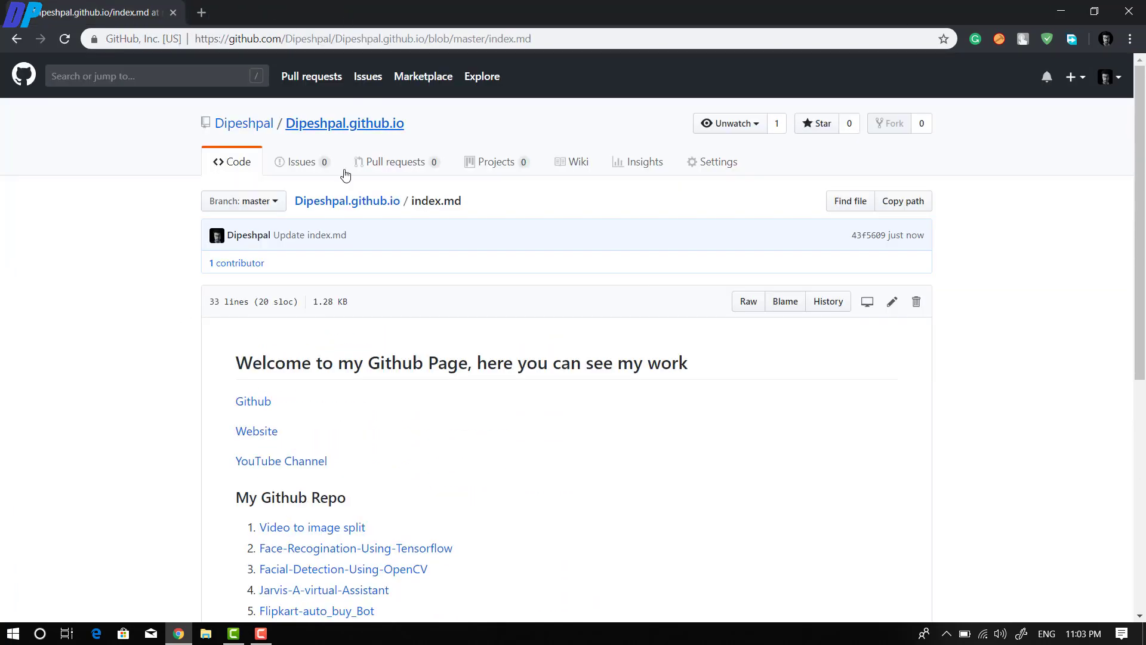
# Step: Open the repository's main page and look at its file list with _config.yml and index.md
pyautogui.click(360, 203)
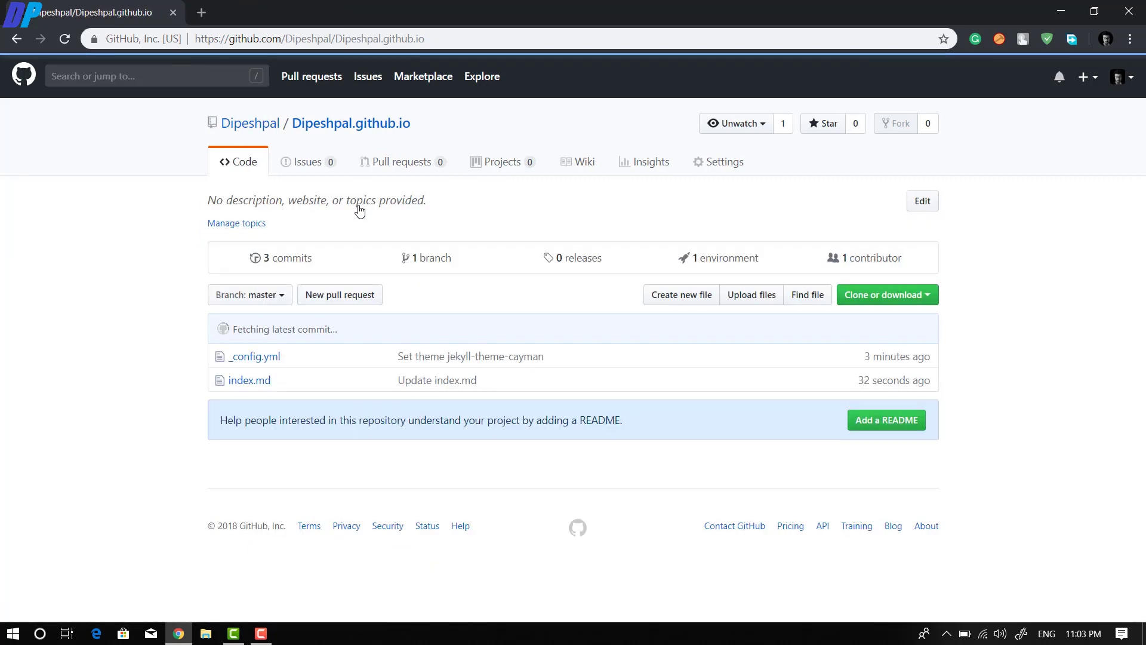
pyautogui.moveTo(174, 341); pyautogui.dragTo(192, 380)
pyautogui.click(154, 360)
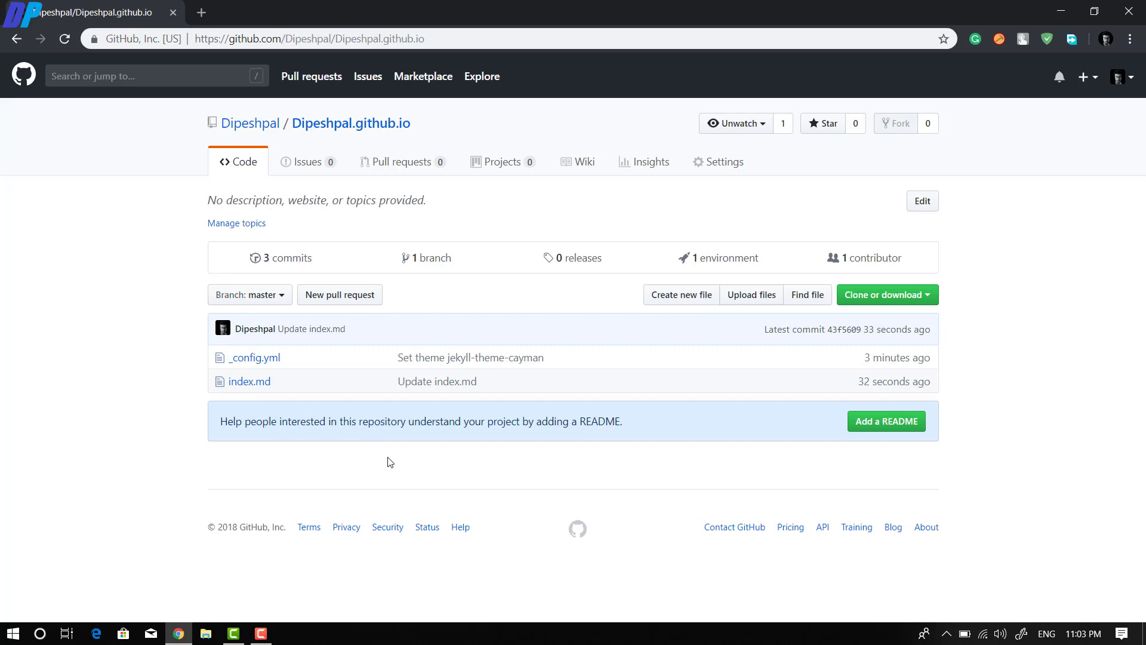
# Step: Snap the browser window to half the screen and switch to GitHub Desktop from the desktop
pyautogui.moveTo(935, 6); pyautogui.dragTo(1145, 25)
pyautogui.click(429, 51)
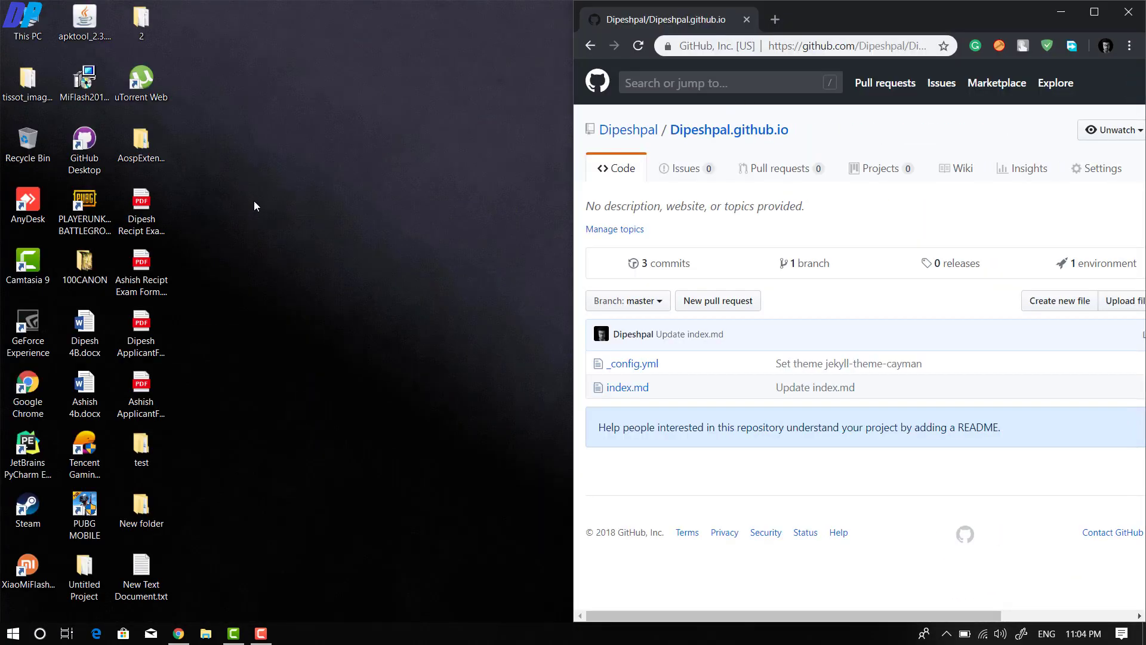
pyautogui.doubleClick(95, 139)
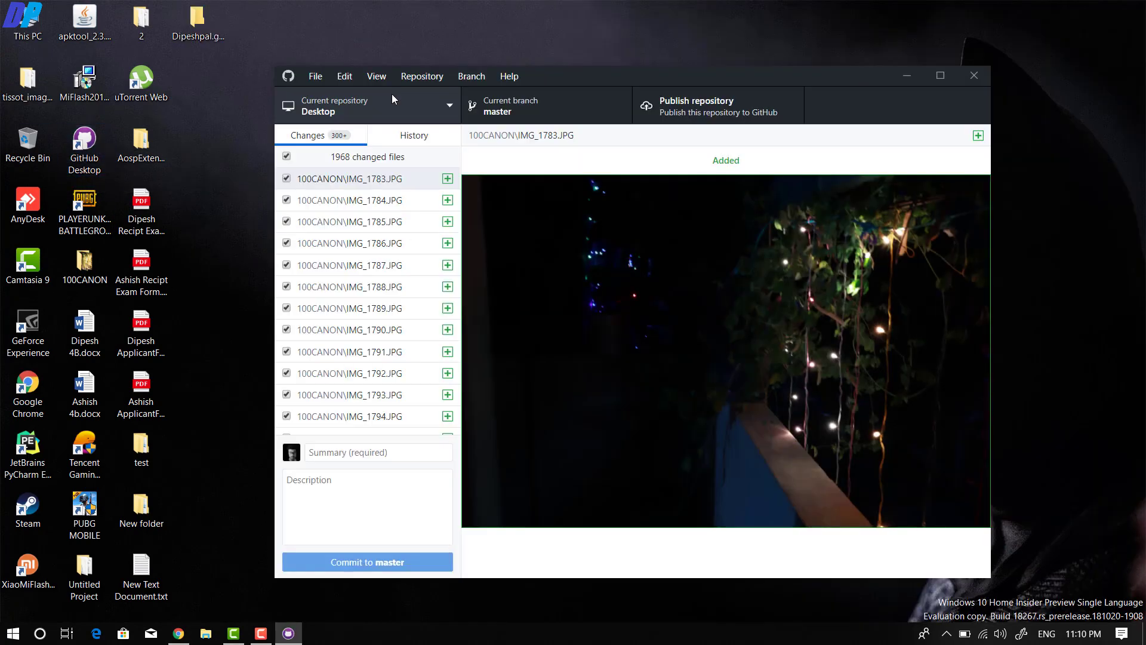
# Step: Start a new repository named in the username.github.io form and try the existing desktop folder of that name as its local path
pyautogui.click(327, 80)
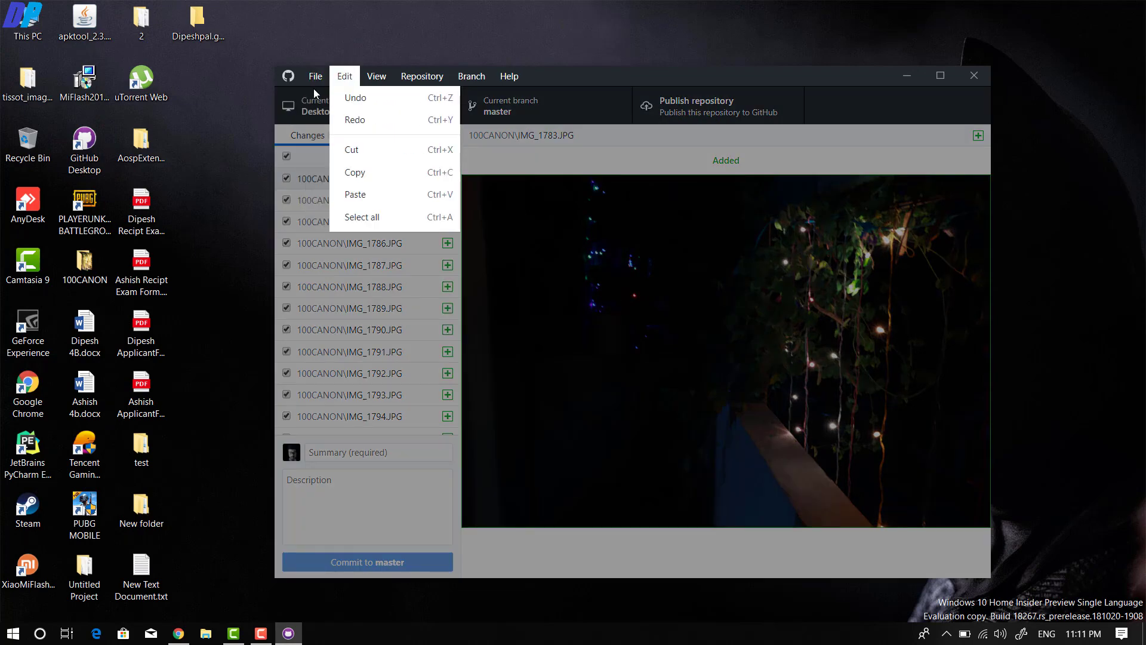
pyautogui.click(344, 99)
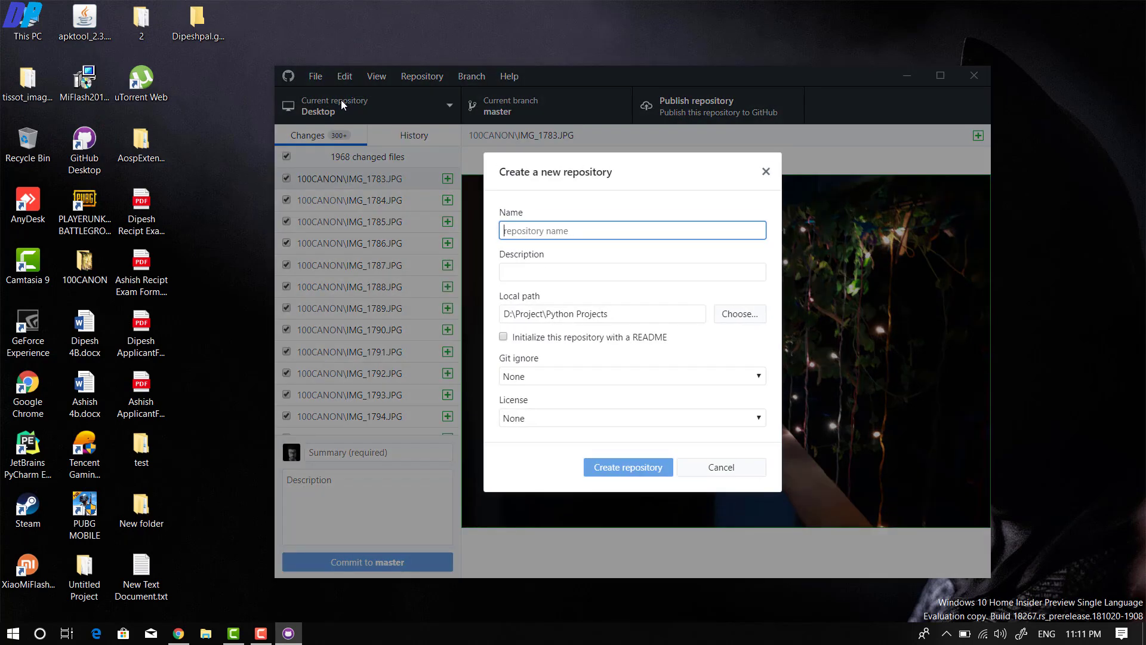
pyautogui.write('Dipeshpal.github.io')
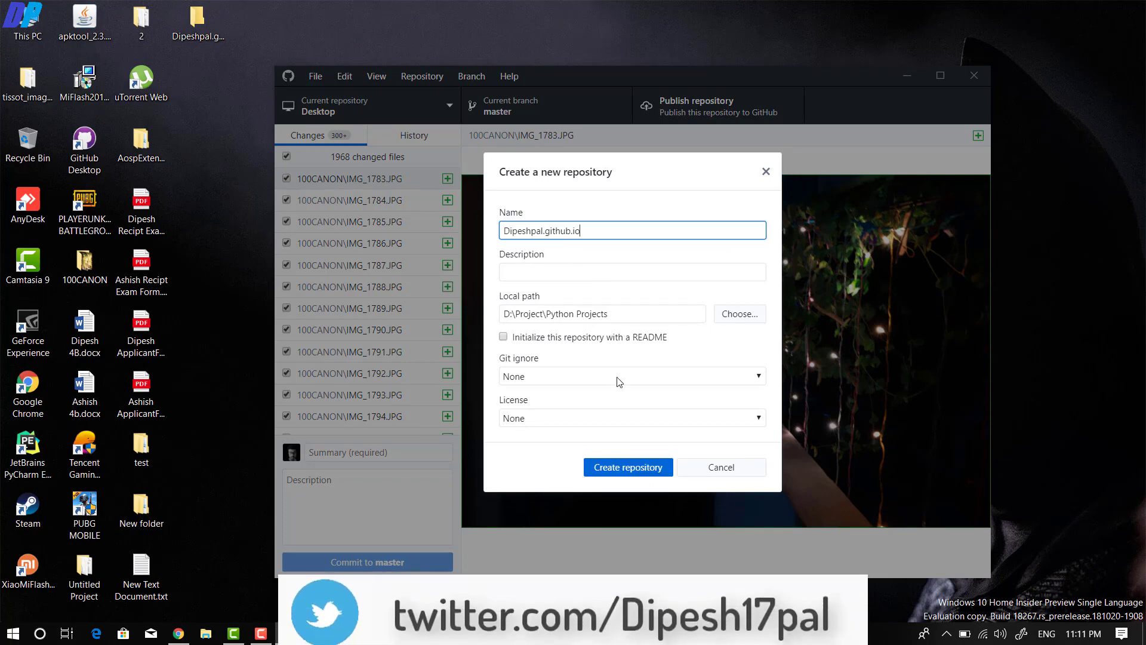
pyautogui.click(733, 320)
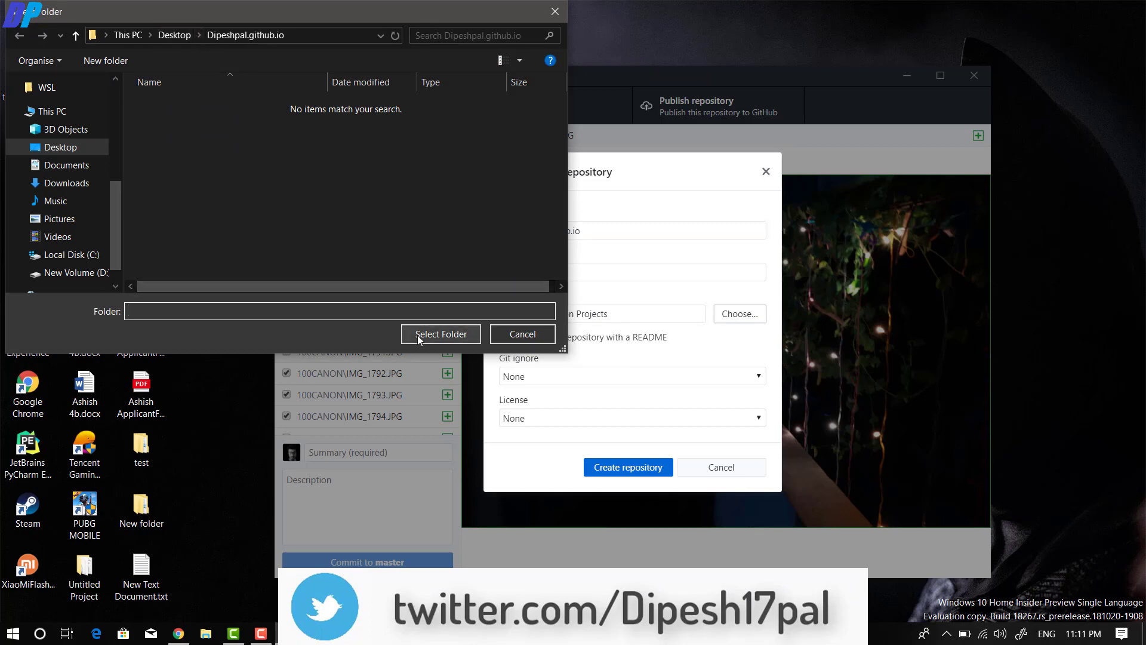
pyautogui.click(440, 335)
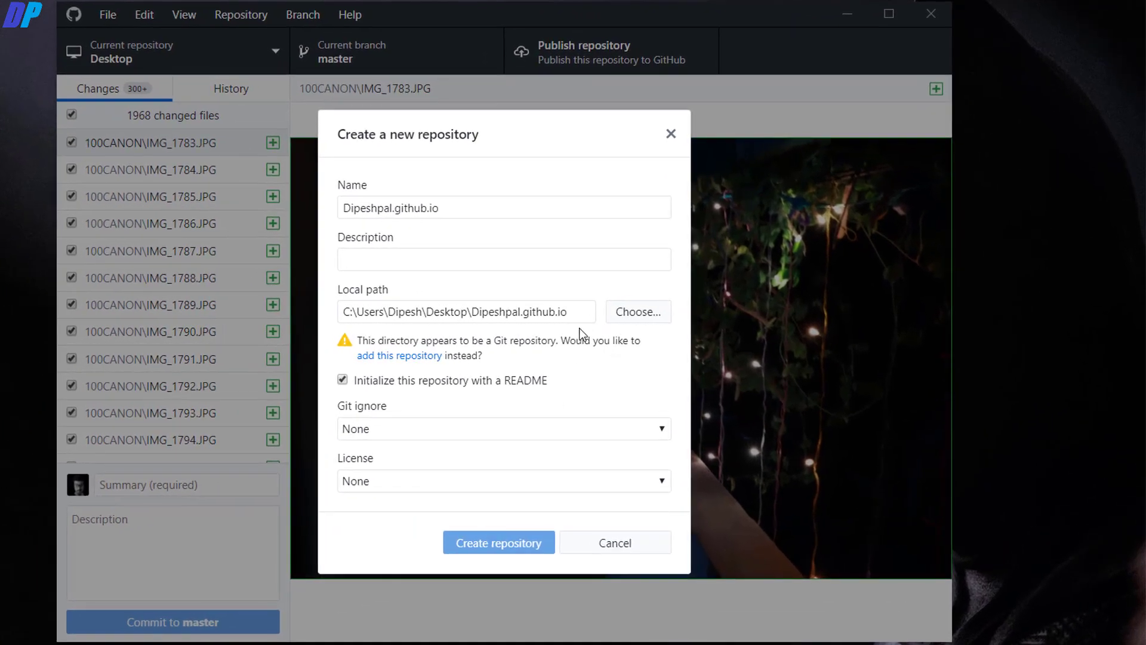
# Step: Set the local path to a new username.github.io folder inside D:\Project and create the repository
pyautogui.click(642, 313)
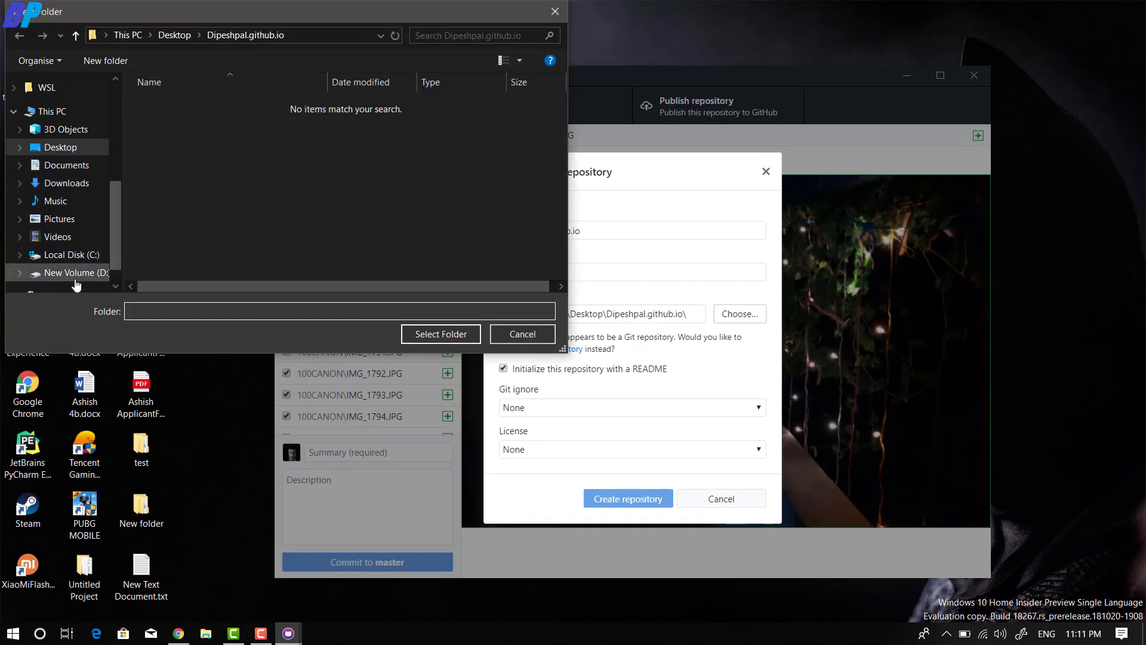
pyautogui.click(75, 273)
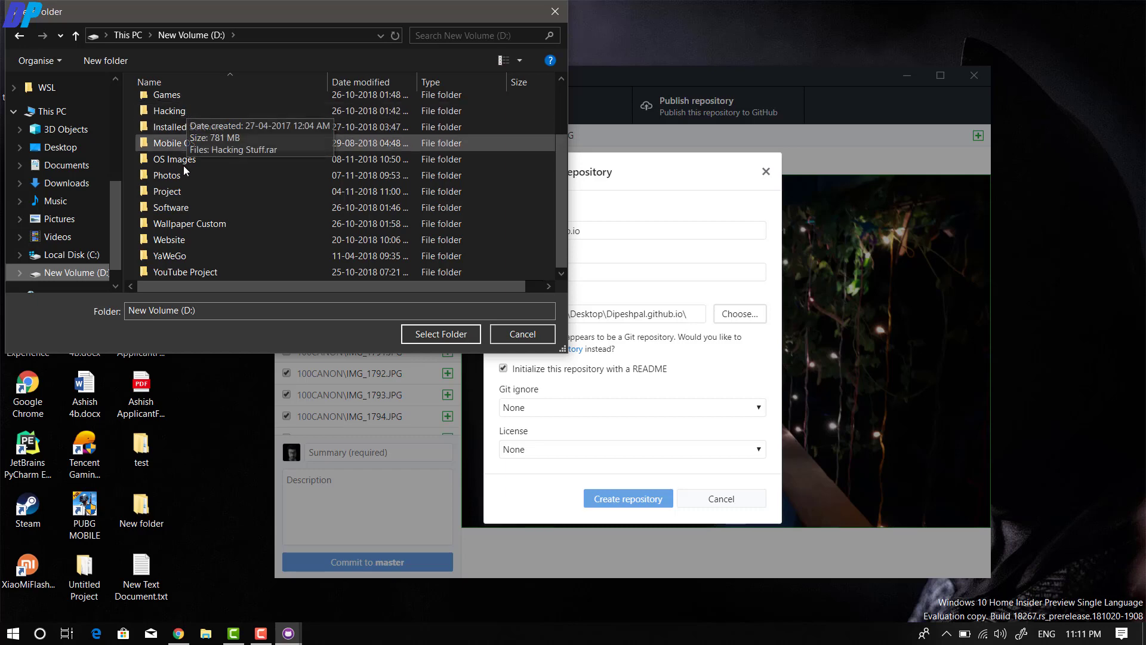
pyautogui.doubleClick(177, 190)
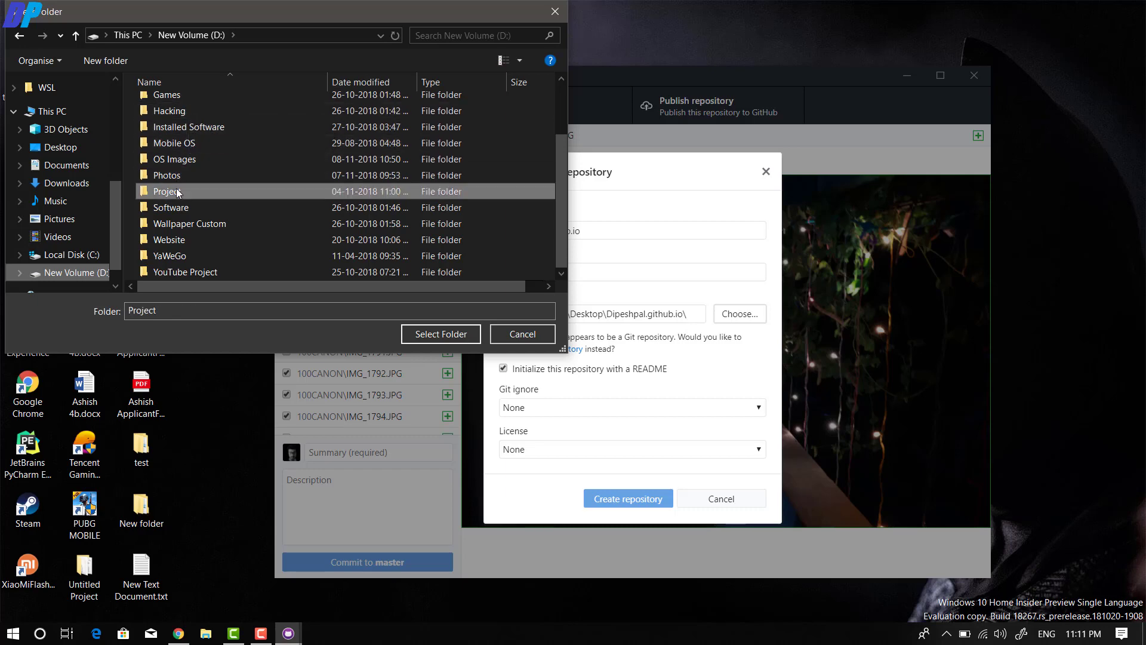
pyautogui.click(113, 51)
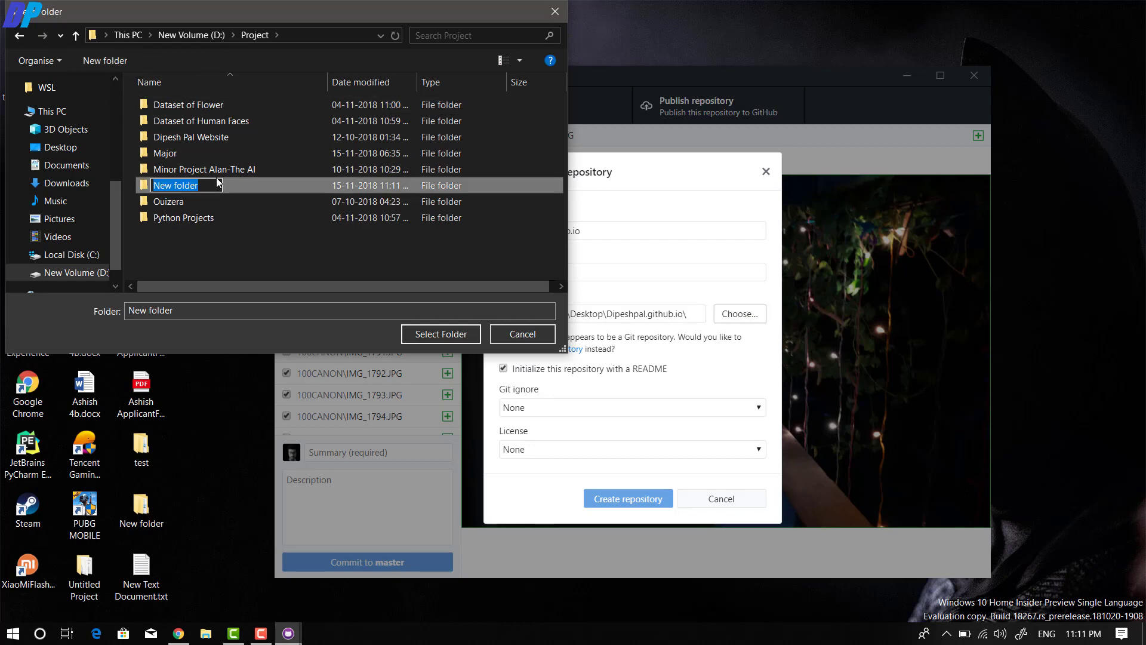
pyautogui.write('Dipeshpal.github.io')
pyautogui.press('Return')
pyautogui.press('Return')
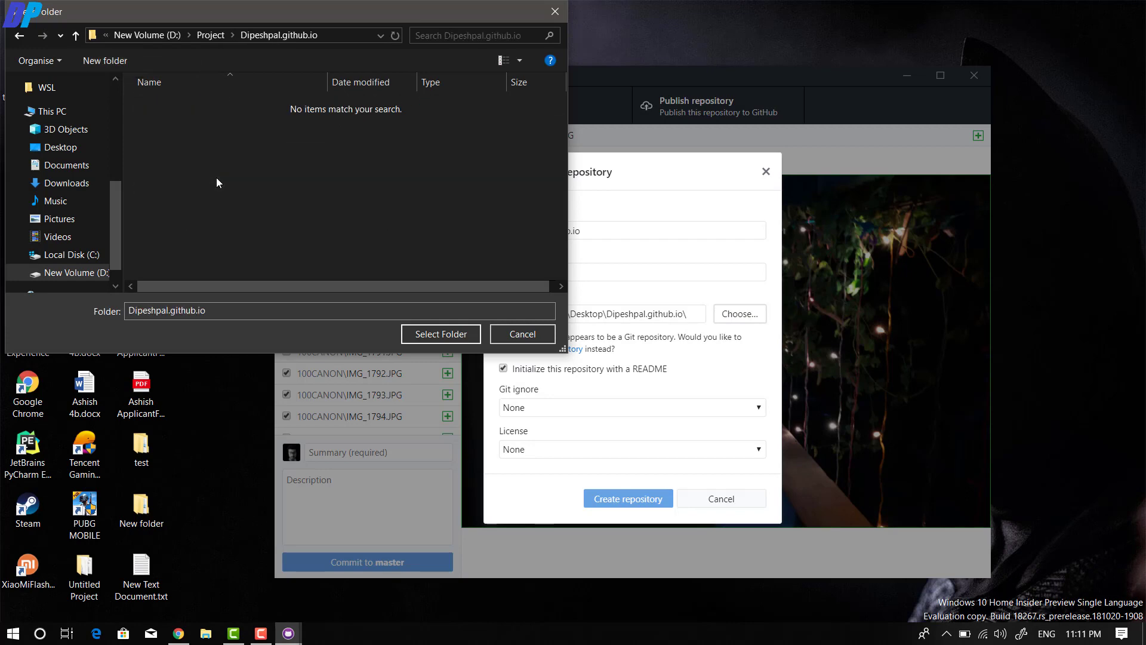
pyautogui.click(440, 337)
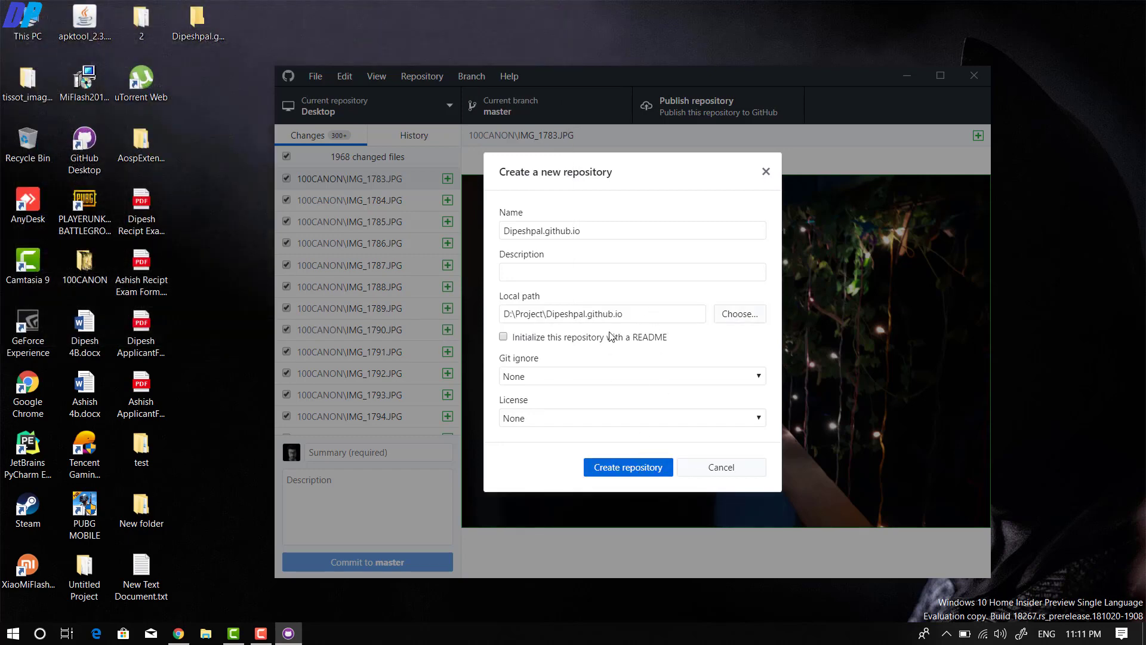
pyautogui.click(625, 473)
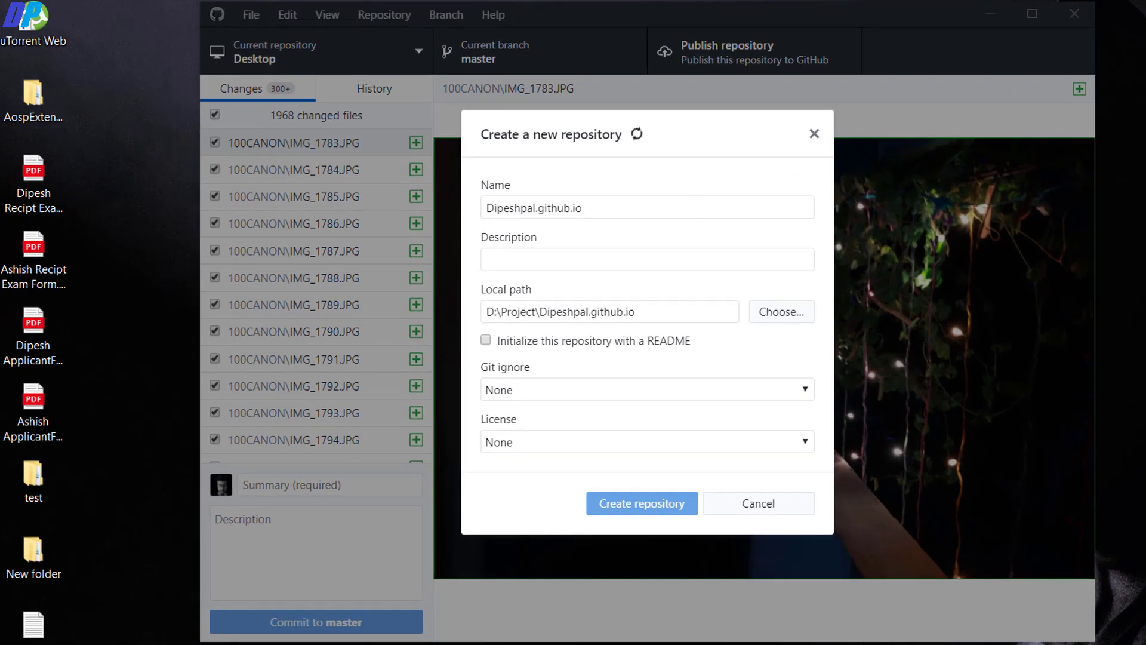
# Step: Open File Explorer and look inside the repository folder nested in the username.github.io folder under D:\Project
pyautogui.press('super+e')
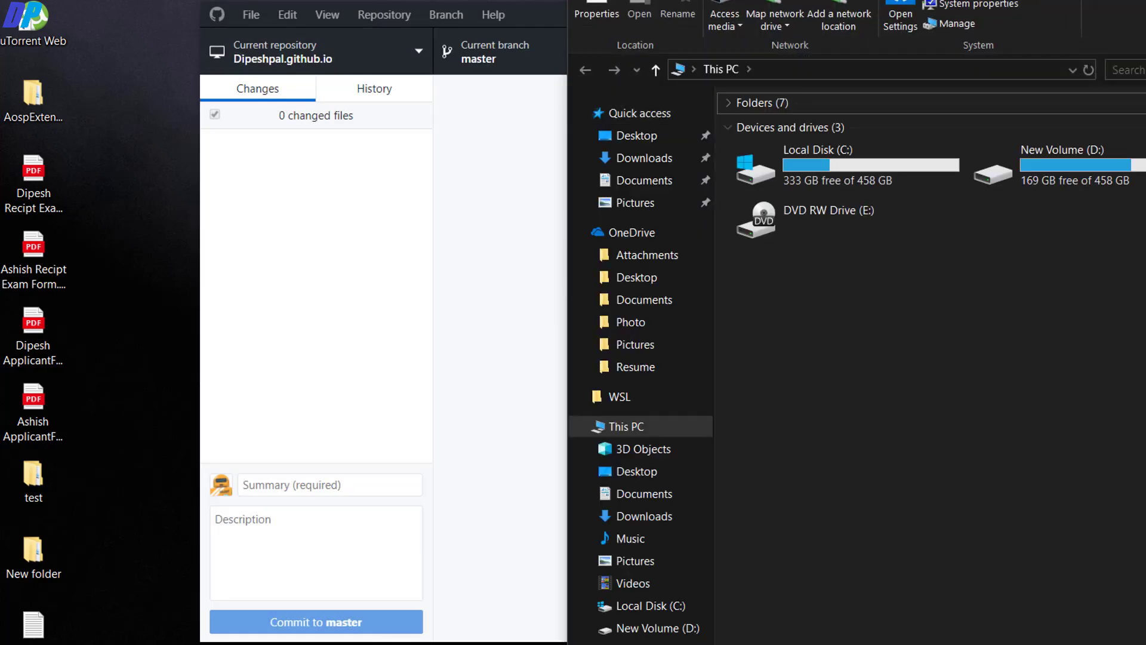
pyautogui.doubleClick(1037, 181)
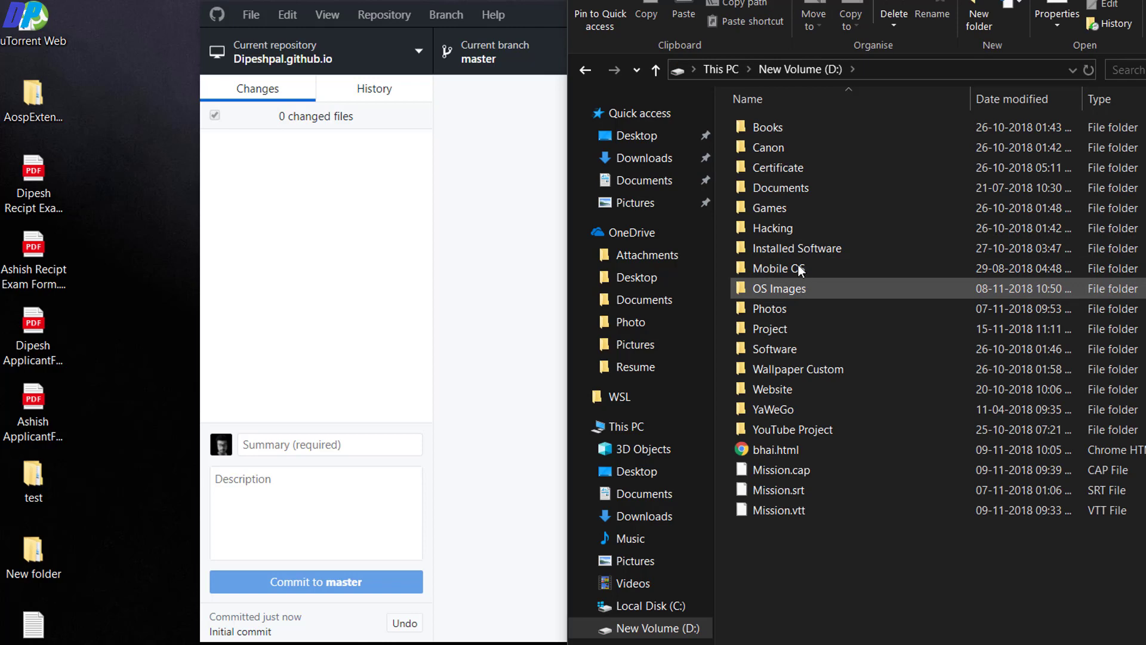
pyautogui.doubleClick(787, 332)
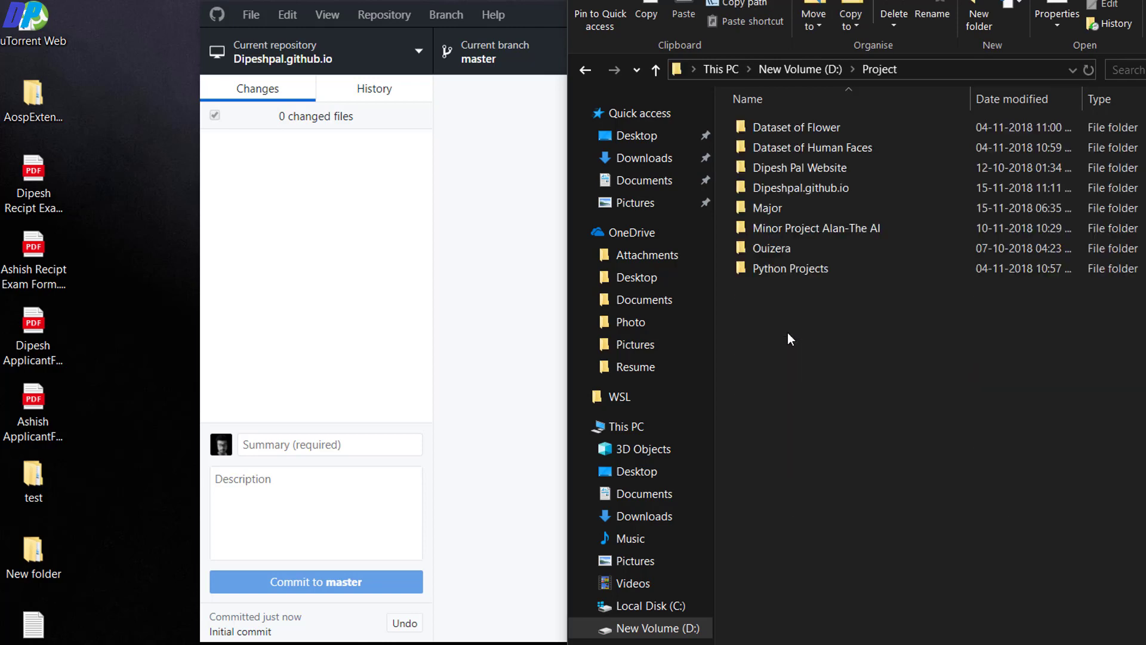
pyautogui.doubleClick(787, 189)
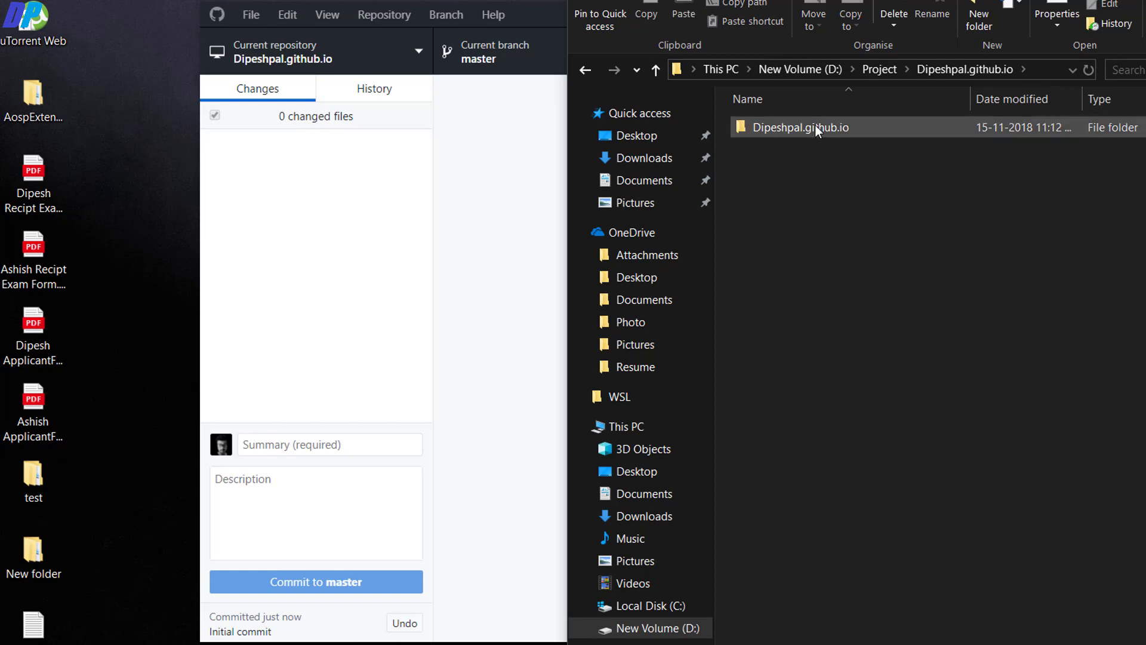
pyautogui.doubleClick(803, 133)
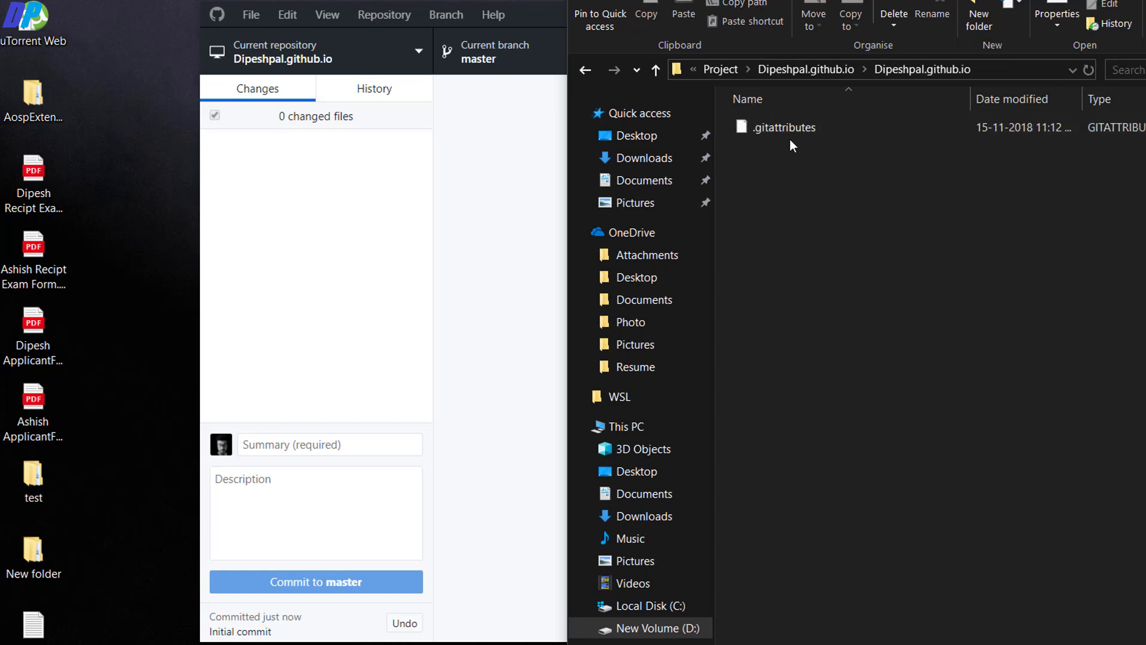
# Step: Move the GitHub Desktop window aside so it sits next to File Explorer, and return to the repository folder
pyautogui.click(449, 166)
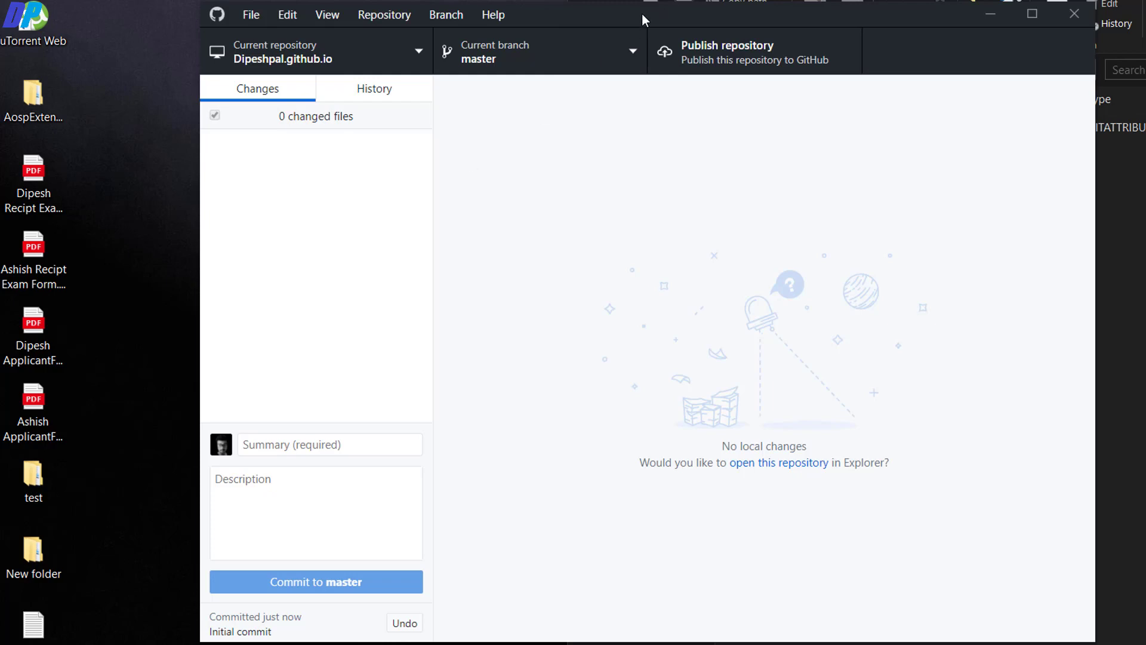
pyautogui.moveTo(643, 20); pyautogui.dragTo(443, 43)
pyautogui.click(1012, 251)
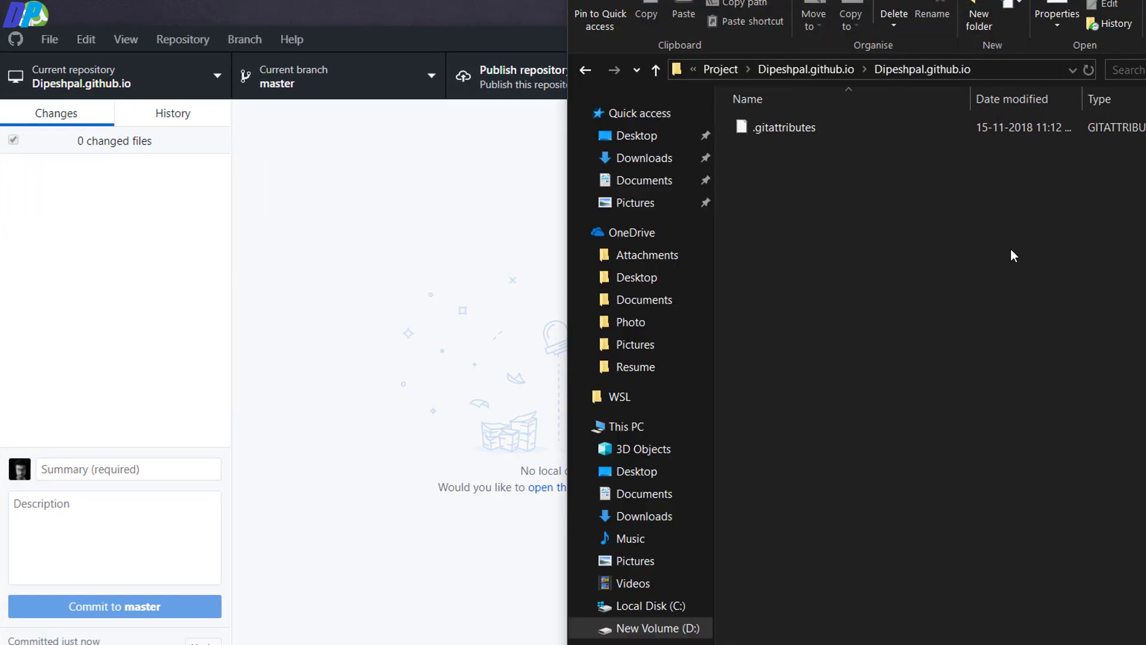
# Step: Copy all files of the existing website project stored under Website 02-04-2018 in the D: drive's Website folder
pyautogui.hotkey('alt', 'Left')
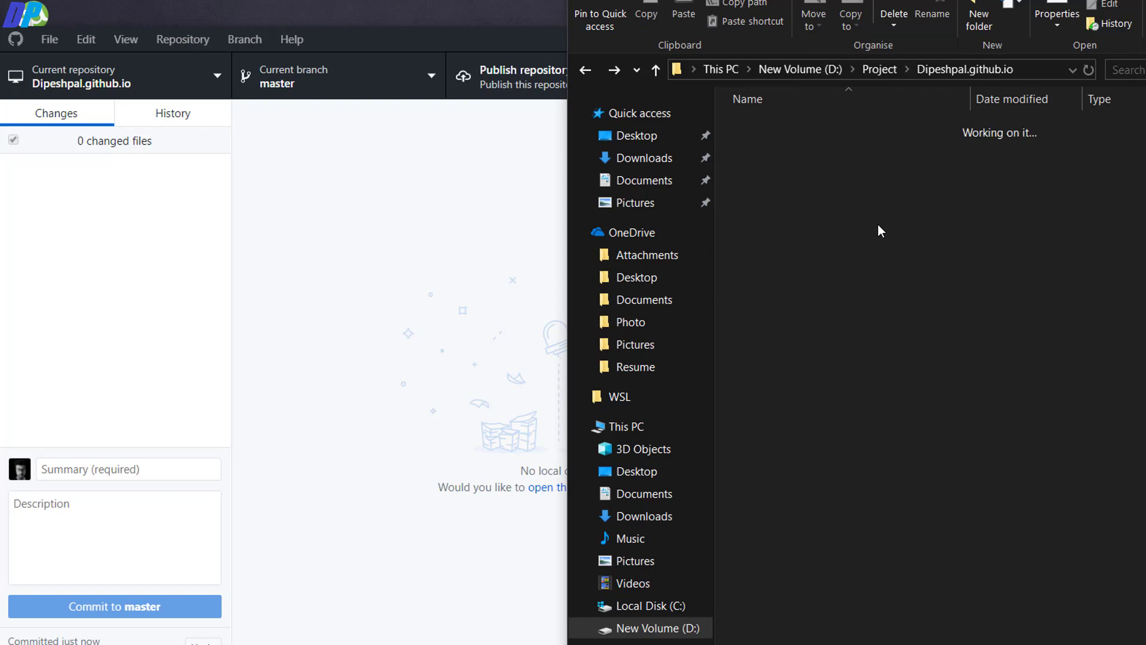
pyautogui.hotkey('alt', 'Right')
pyautogui.hotkey('alt', 'Left')
pyautogui.hotkey('alt', 'Left')
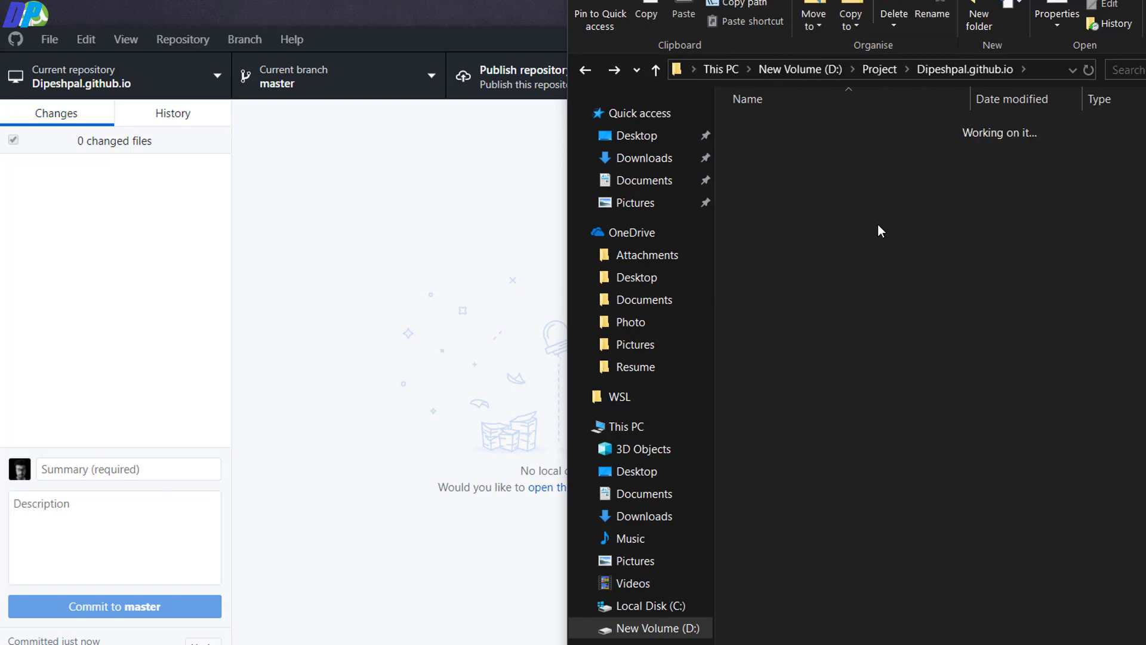
pyautogui.press('Down')
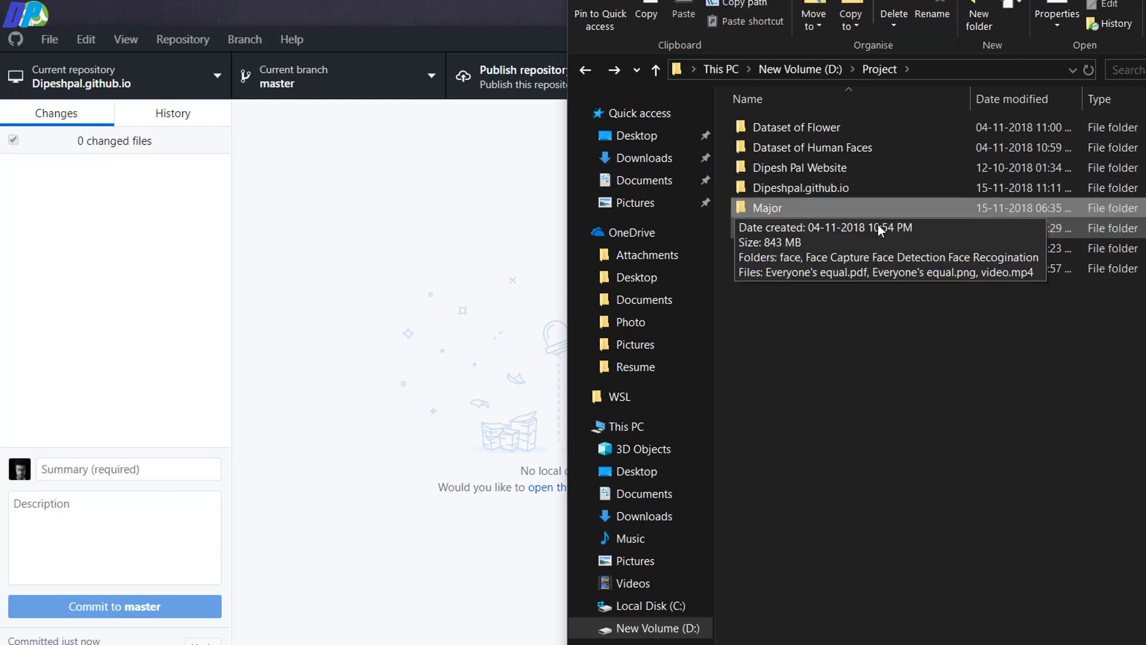
pyautogui.hotkey('alt', 'Left')
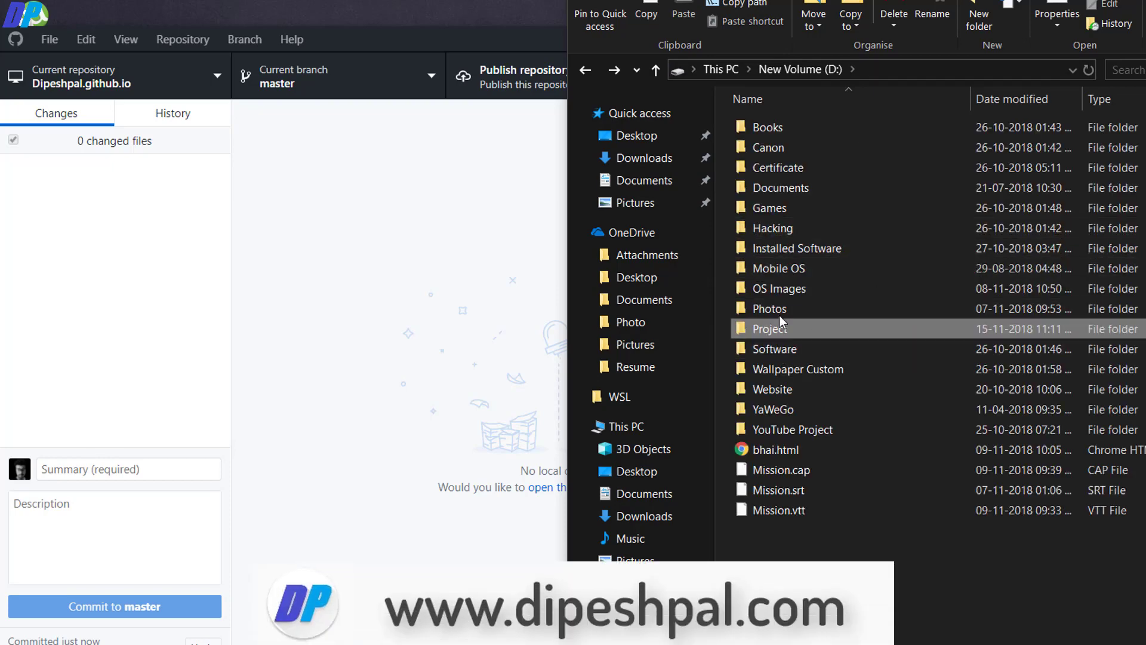
pyautogui.doubleClick(780, 391)
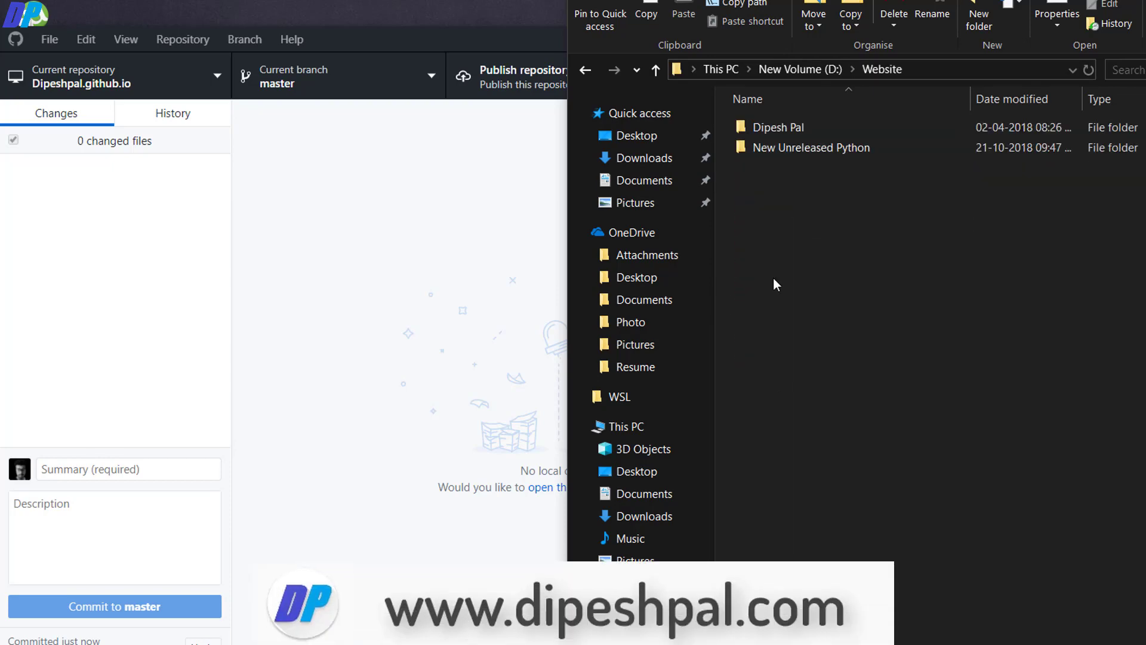
pyautogui.doubleClick(787, 129)
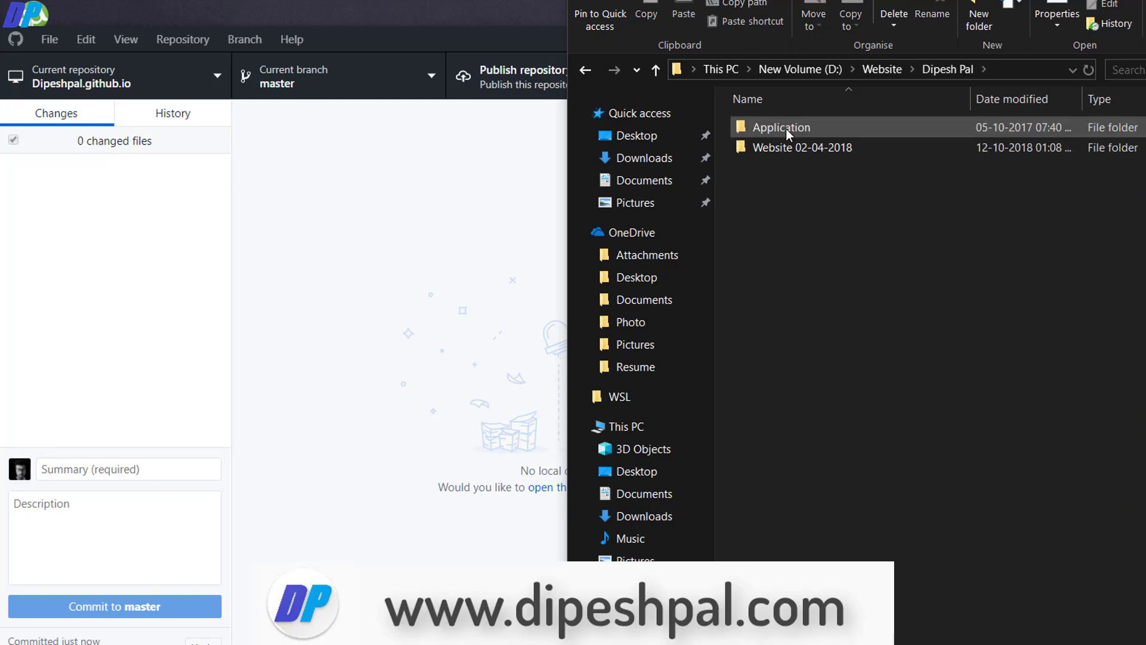
pyautogui.doubleClick(776, 149)
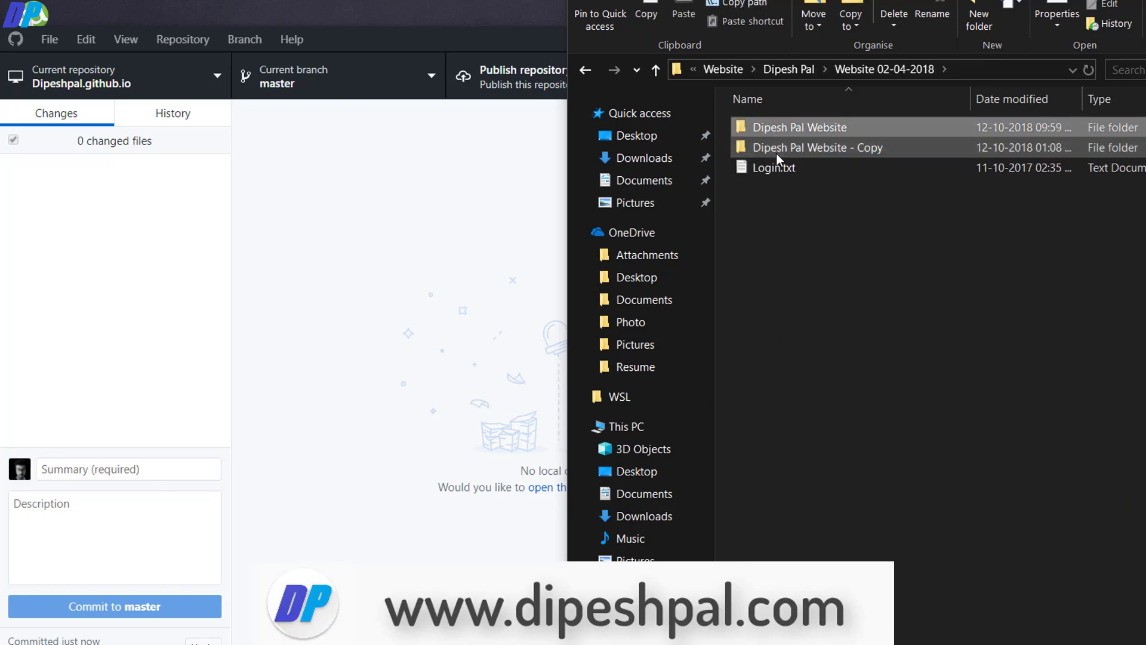
pyautogui.press('Return')
pyautogui.doubleClick(776, 153)
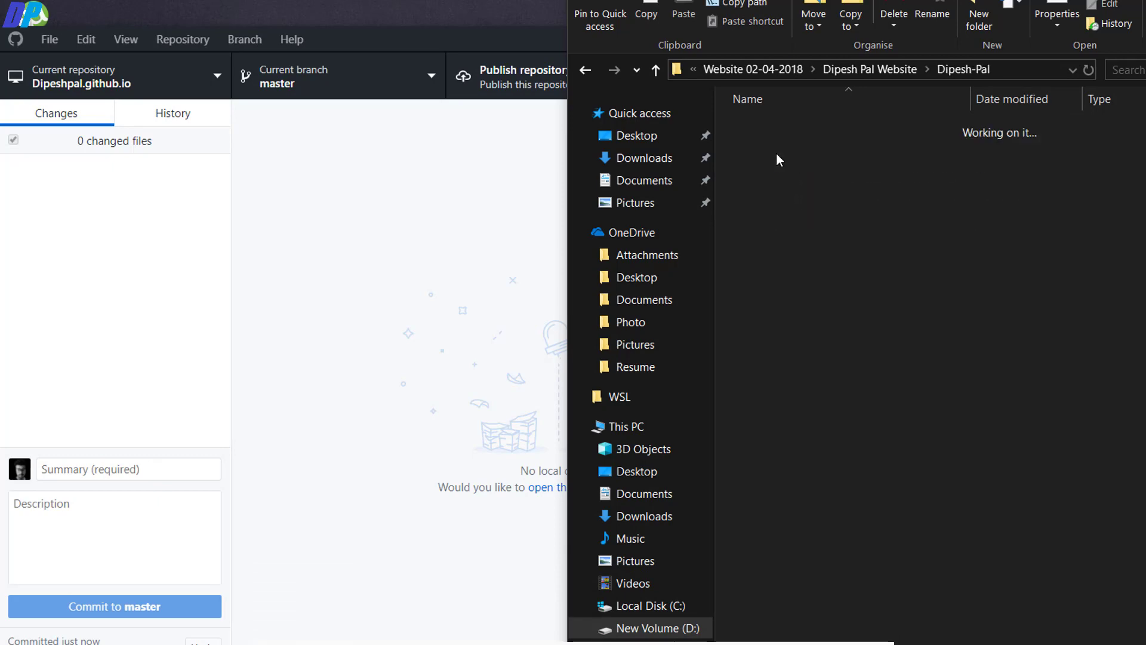
pyautogui.hotkey('ctrl', 'a')
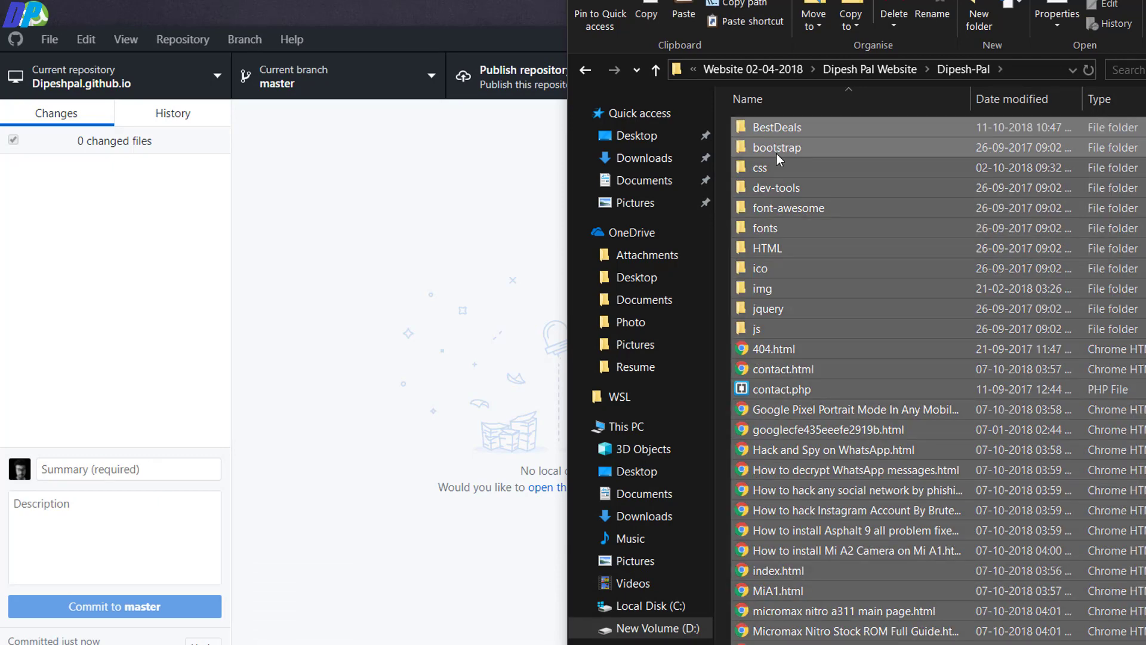
# Step: Paste the copied website files into the inner username.github.io repository folder under D:\Project, beside .gitattributes
pyautogui.hotkey('alt', 'Up')
pyautogui.hotkey('alt', 'Up')
pyautogui.hotkey('alt', 'Up')
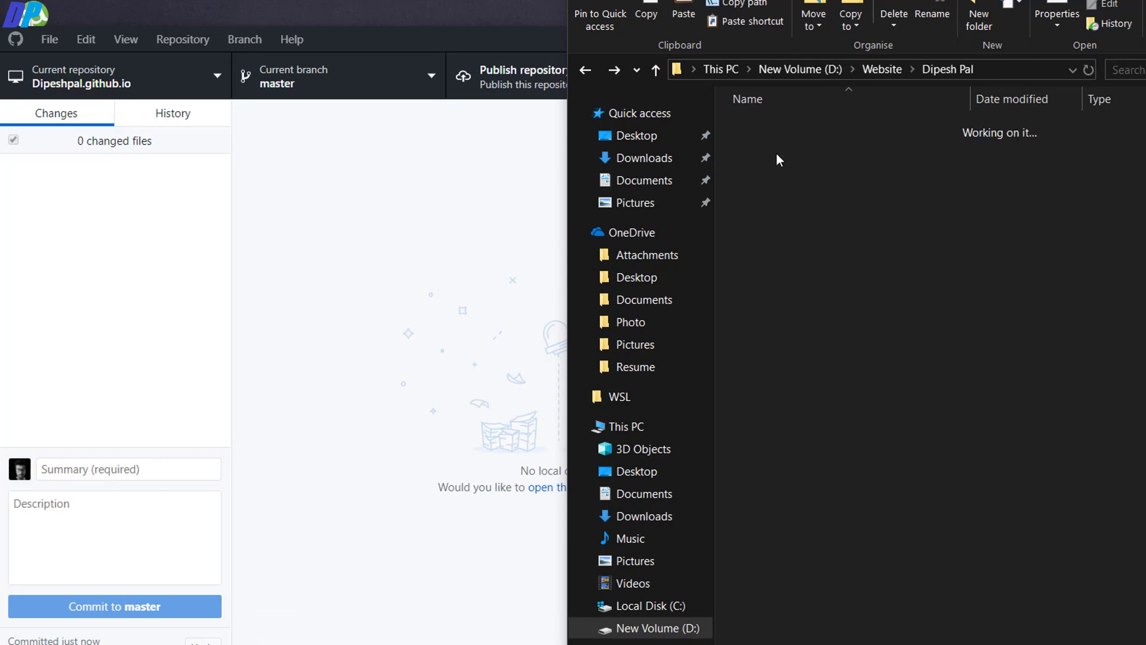
pyautogui.hotkey('alt', 'Up')
pyautogui.hotkey('alt', 'Up')
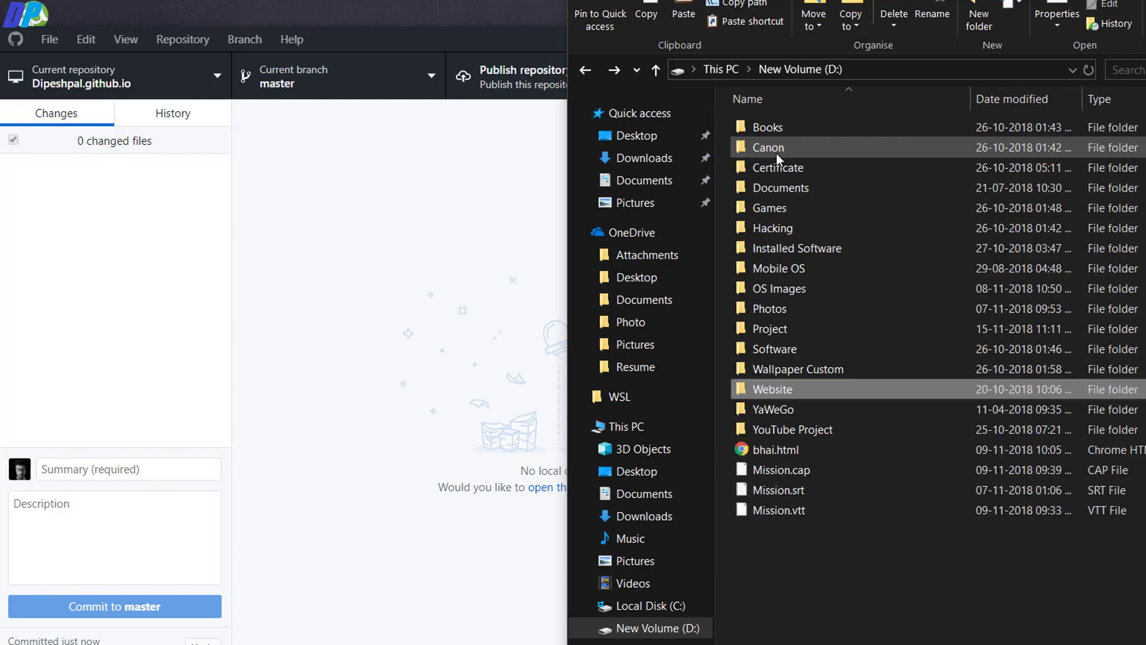
pyautogui.press('Up')
pyautogui.press('Up')
pyautogui.press('Up')
pyautogui.press('Up')
pyautogui.press('Down')
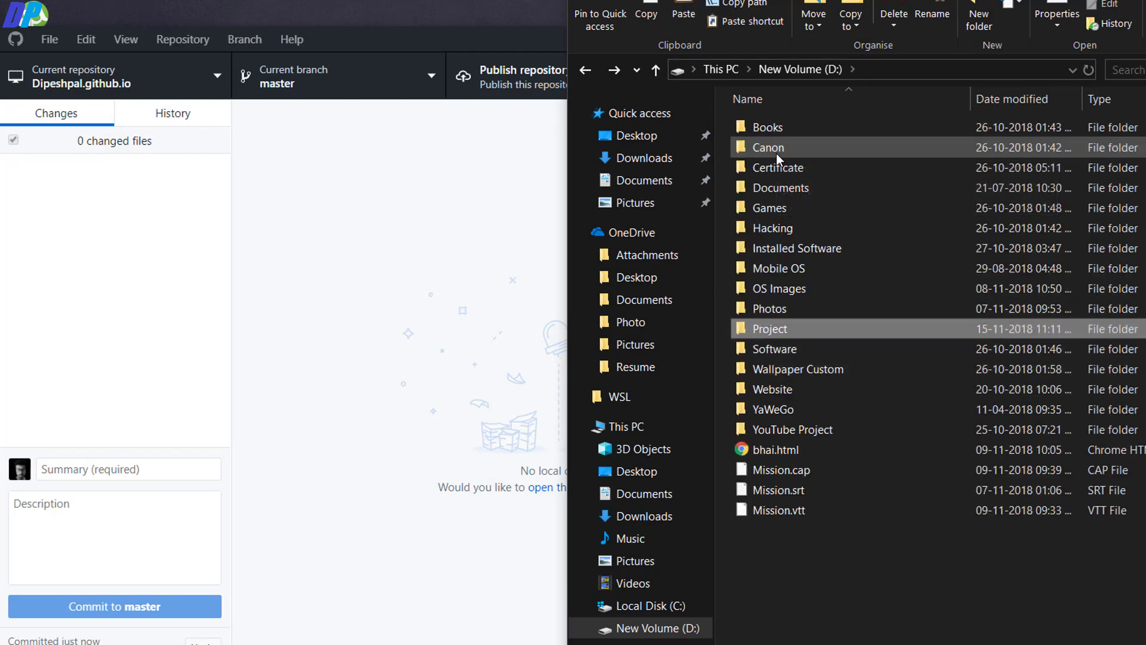
pyautogui.press('Return')
pyautogui.press('Down')
pyautogui.press('Down')
pyautogui.press('Down')
pyautogui.press('Up')
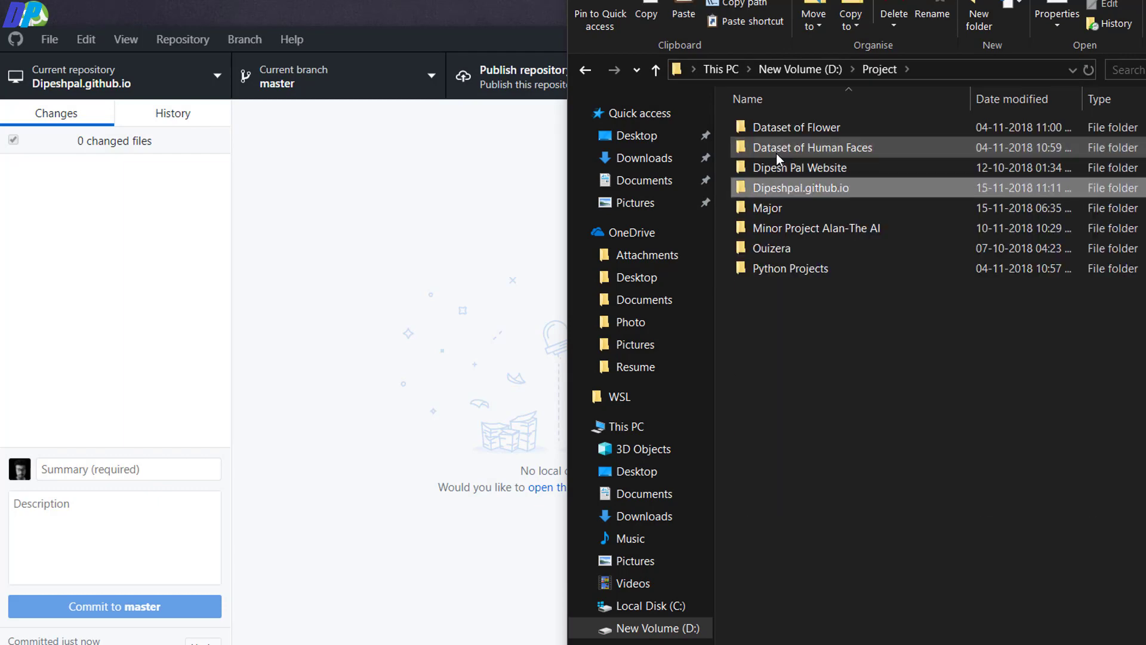
pyautogui.press('Return')
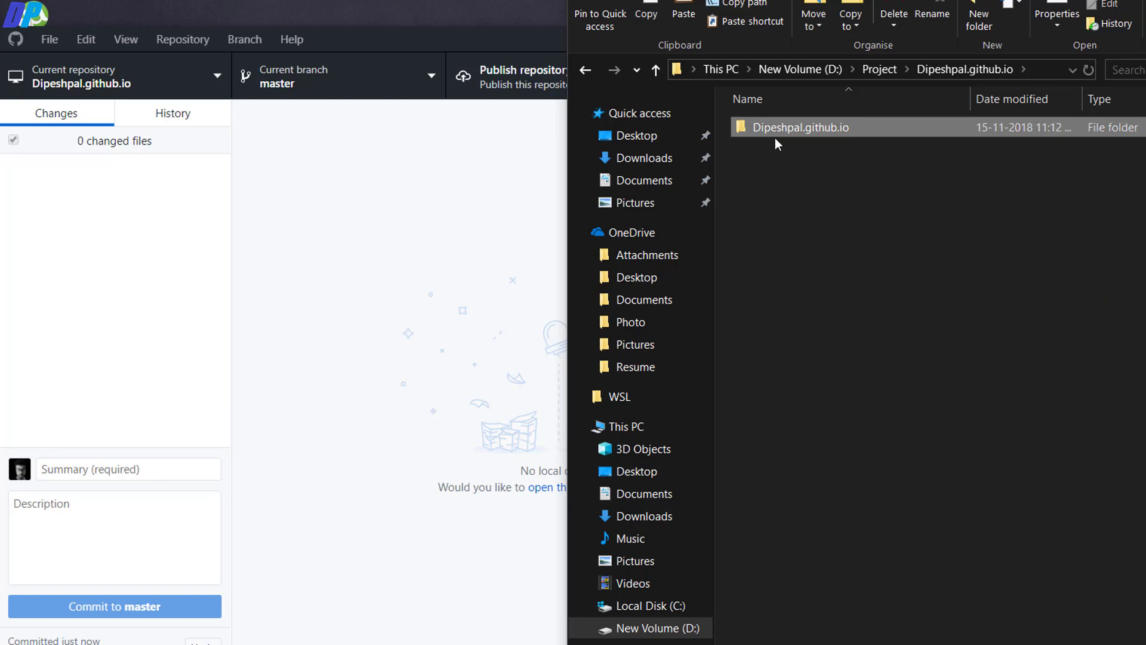
pyautogui.doubleClick(773, 130)
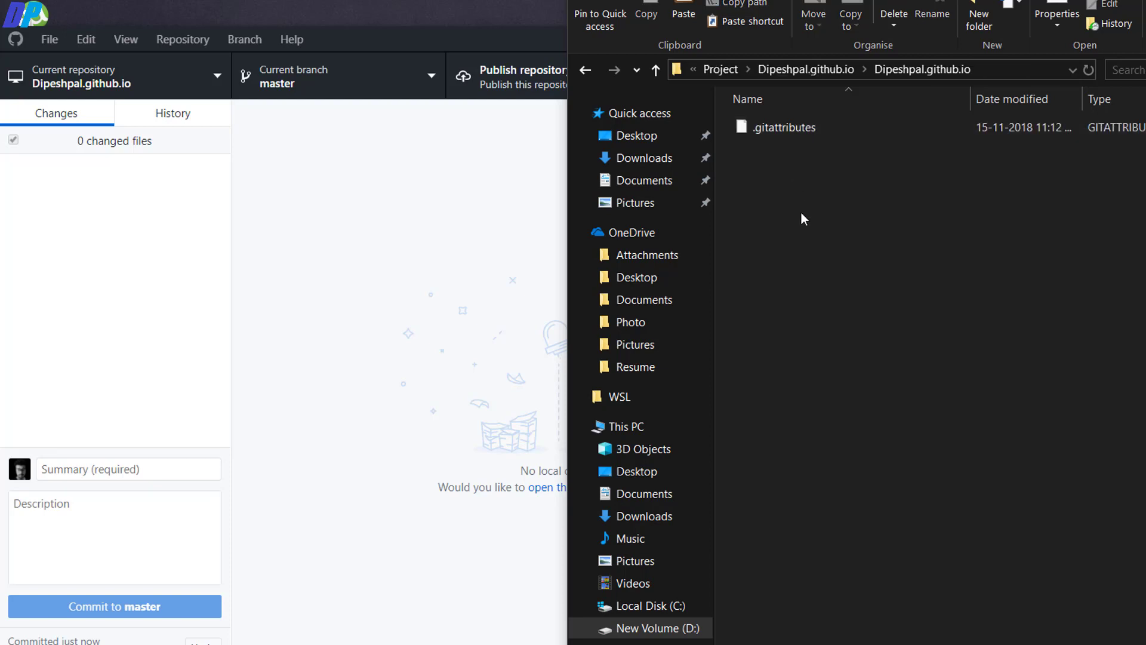
pyautogui.hotkey('ctrl', 'v')
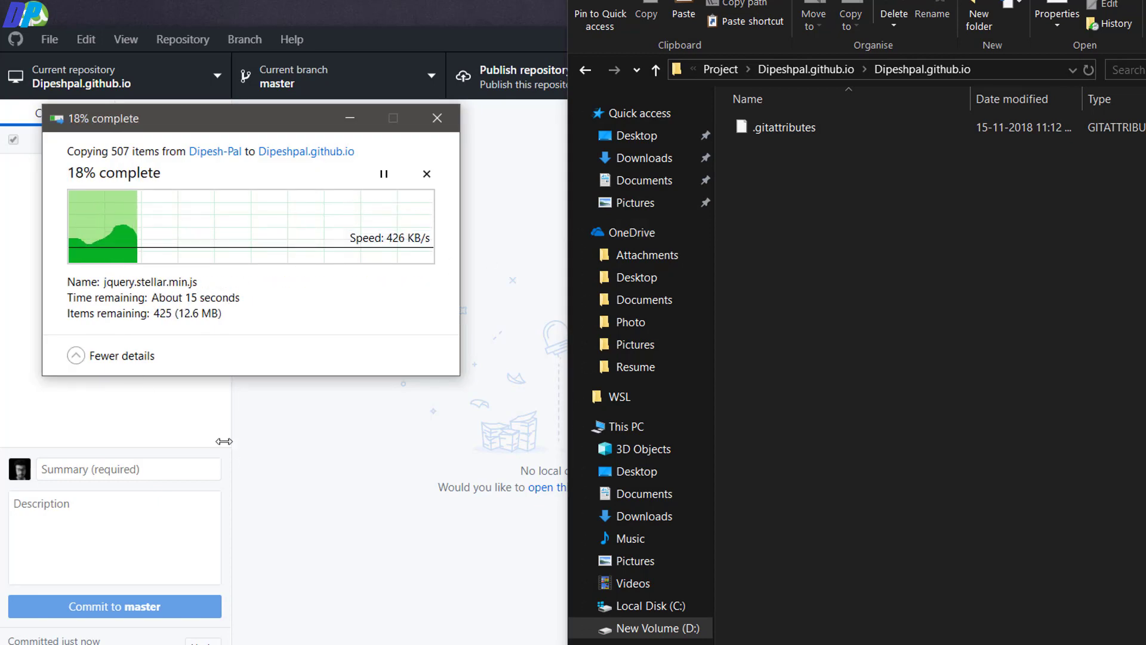
# Step: Return to GitHub Desktop and commit all the copied website files to master with the summary "Upload"
pyautogui.moveTo(225, 120); pyautogui.dragTo(586, 306)
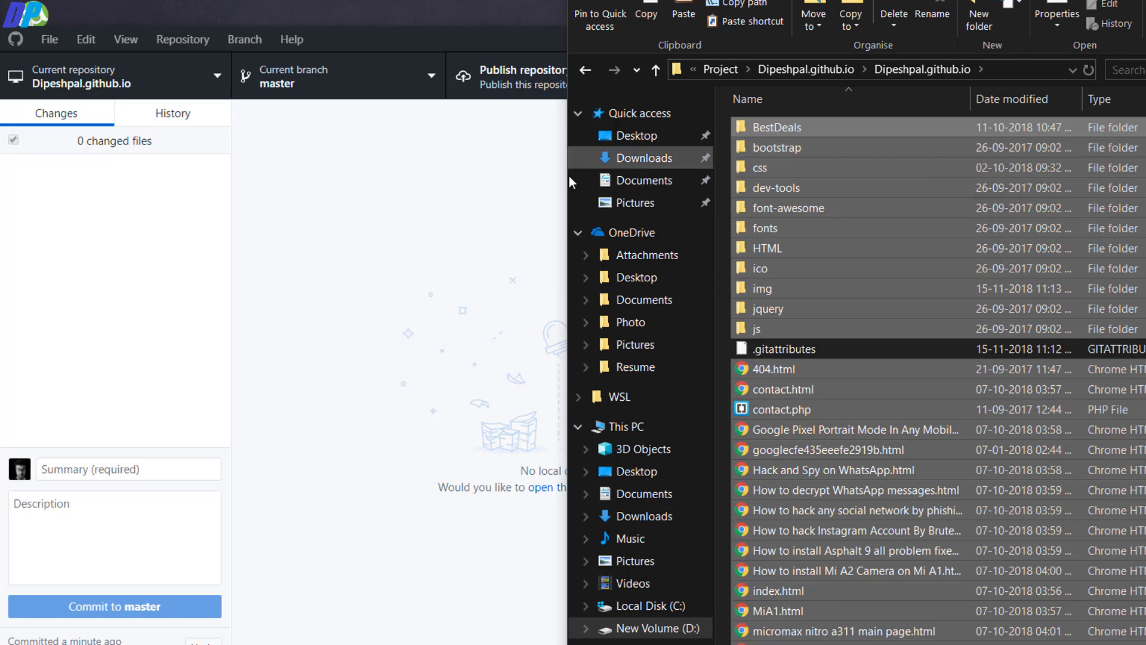
pyautogui.click(418, 200)
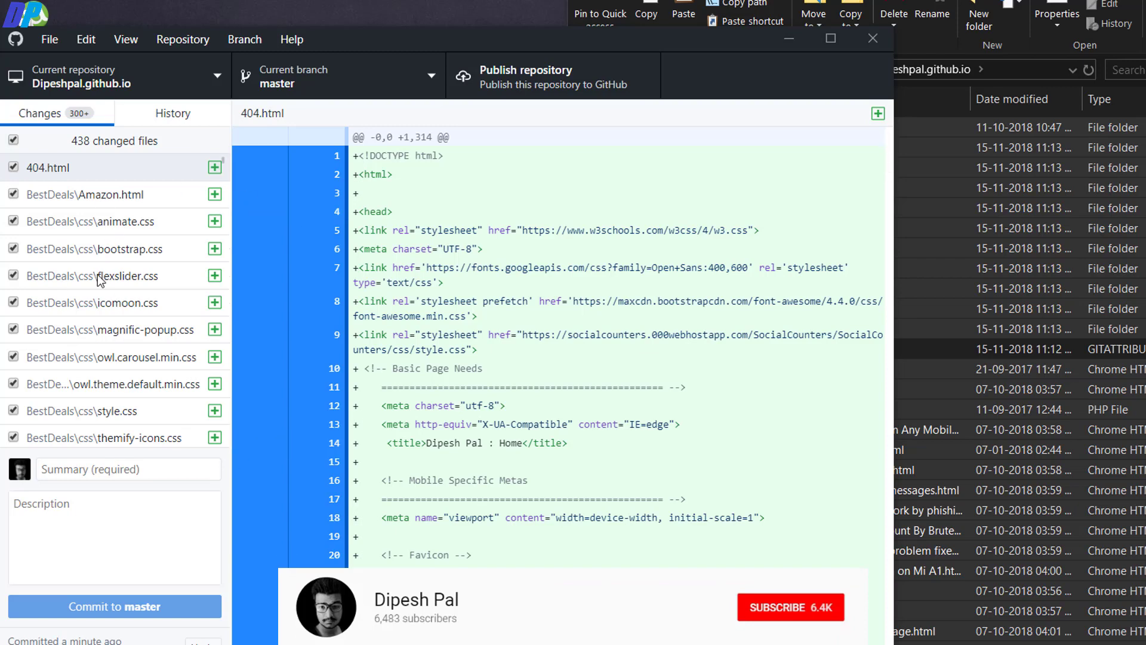
pyautogui.scroll(-10, 98, 274)
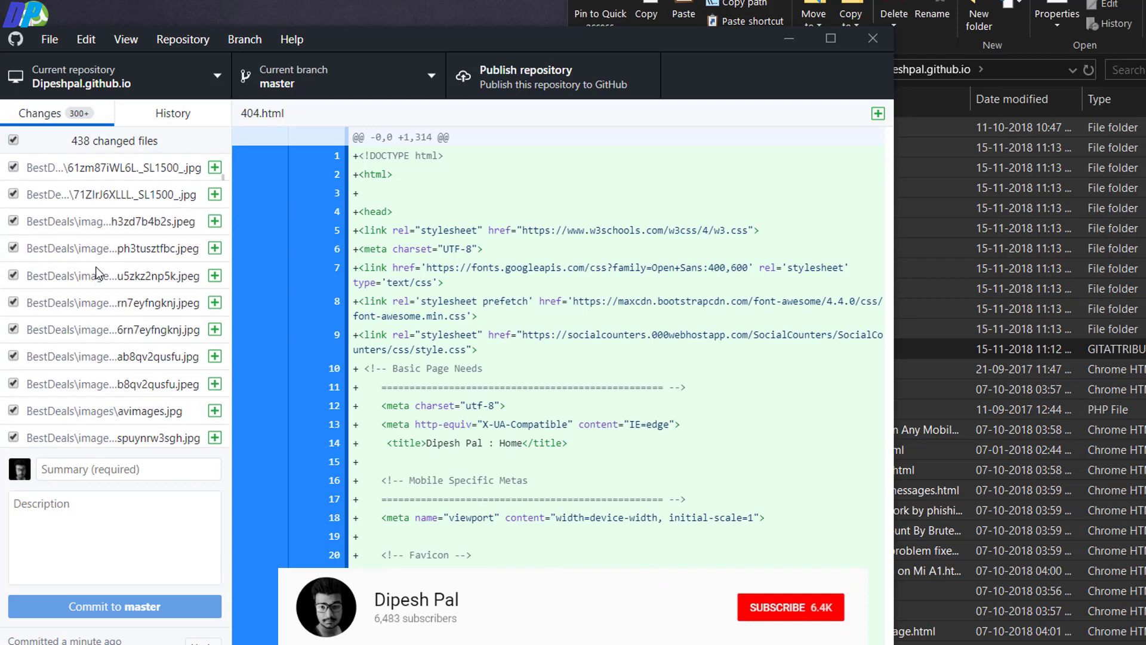
pyautogui.scroll(-10, 98, 274)
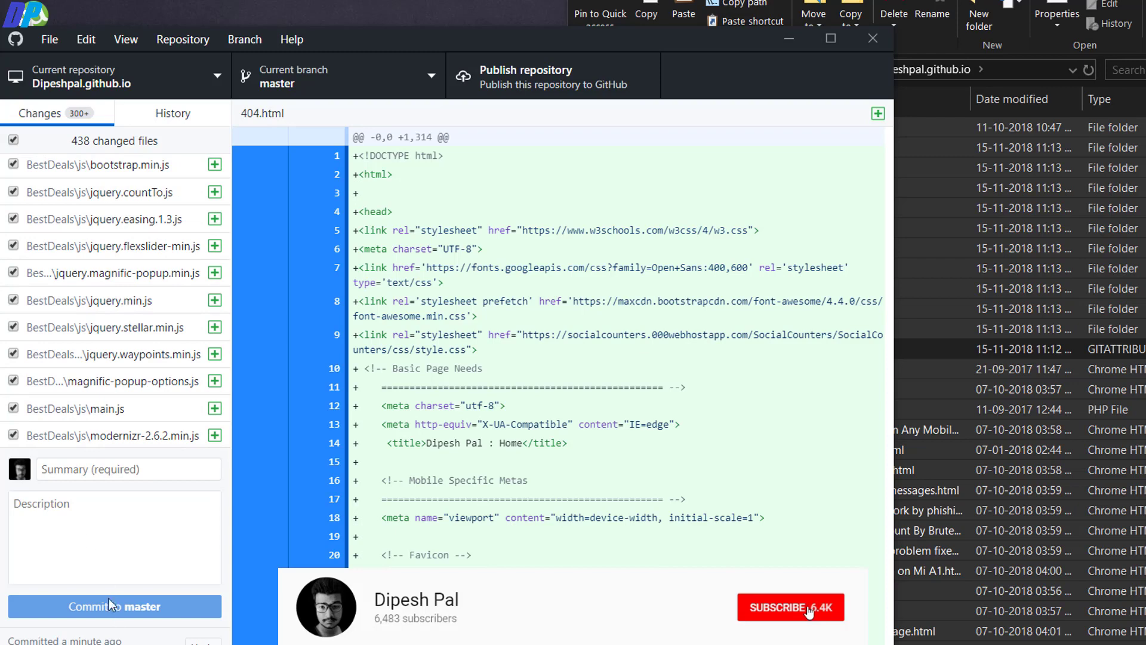
pyautogui.click(82, 472)
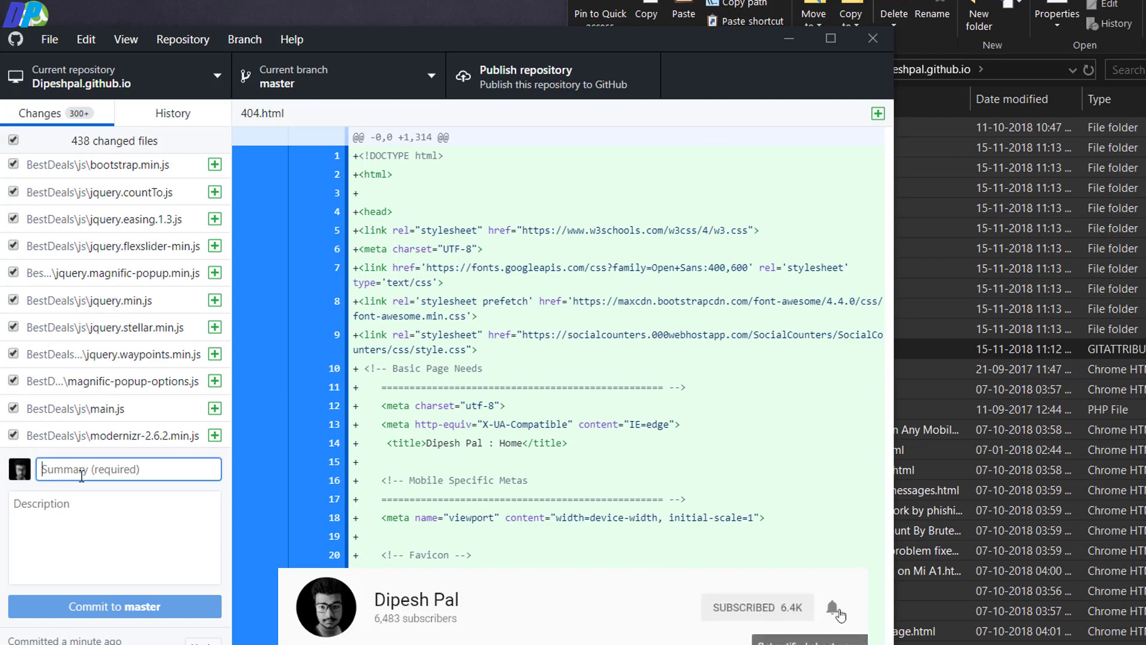
pyautogui.write('Uploa')
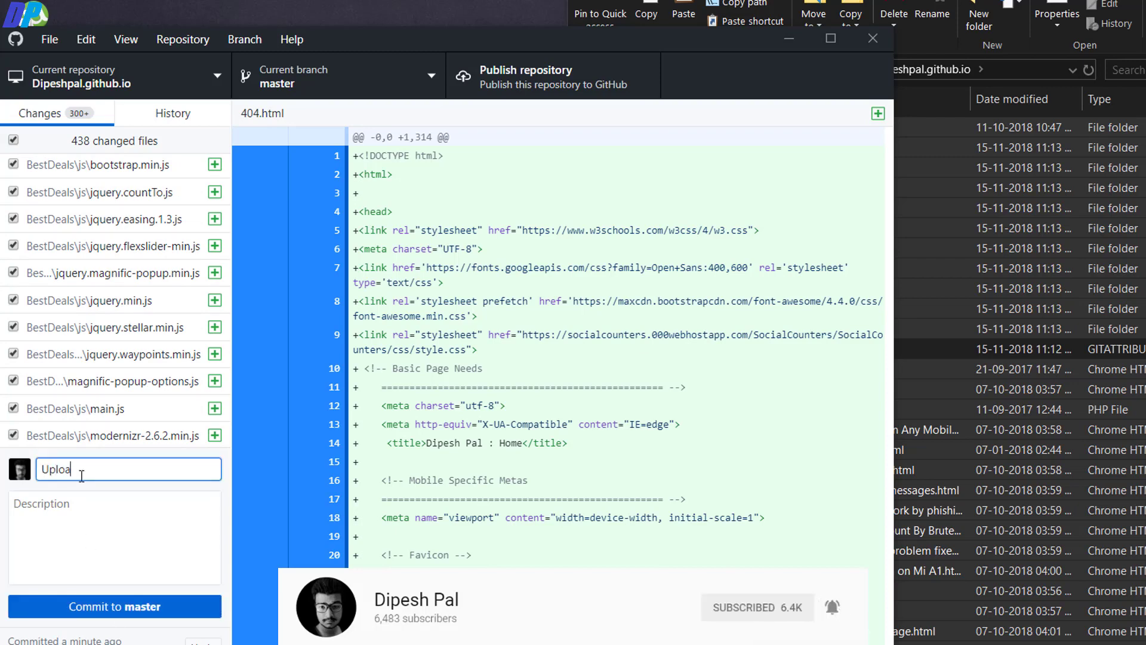
pyautogui.write('d')
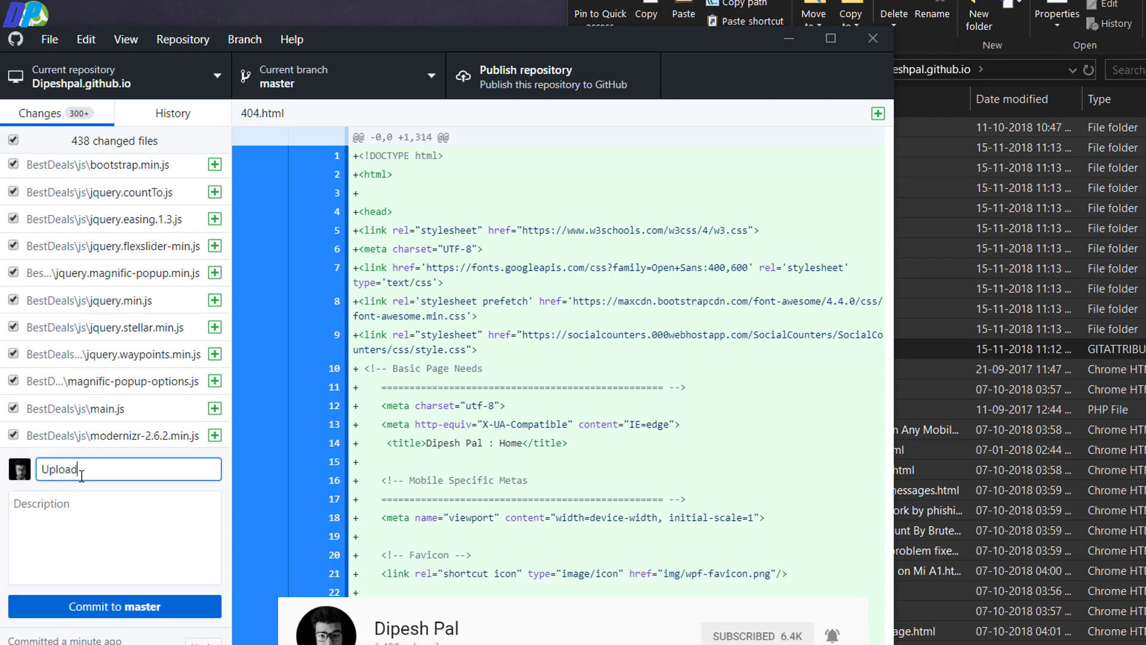
pyautogui.click(102, 612)
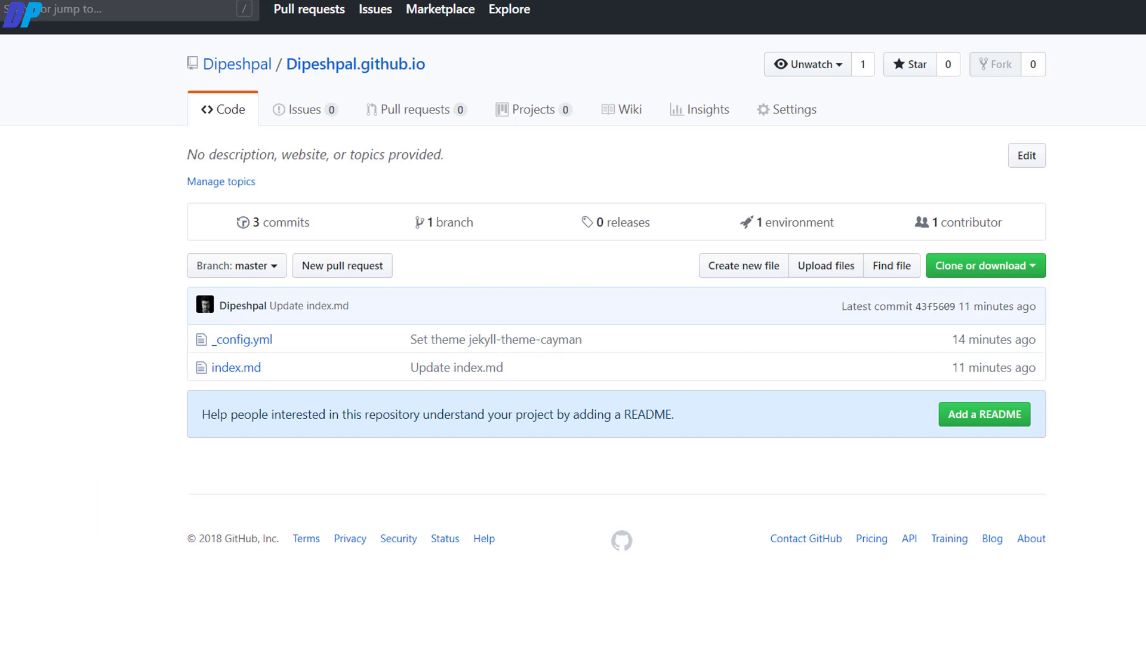
# Step: Try to publish the username.github.io repository from GitHub Desktop to GitHub.com without keeping the code private
pyautogui.hotkey('alt', 'Tab')
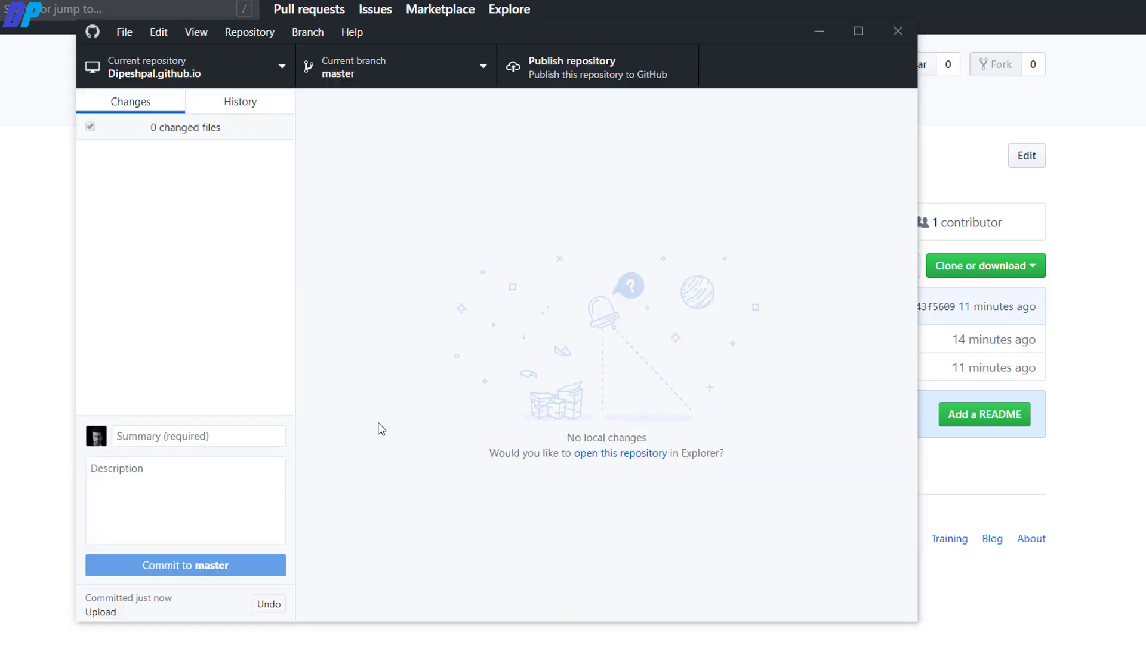
pyautogui.click(563, 83)
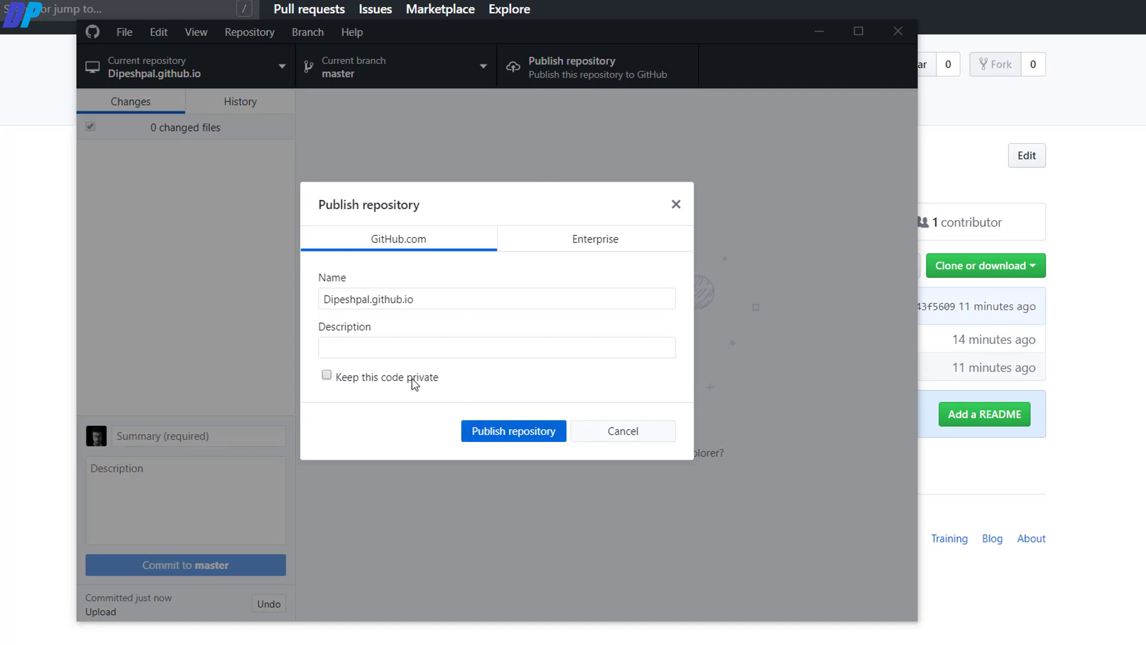
pyautogui.click(490, 428)
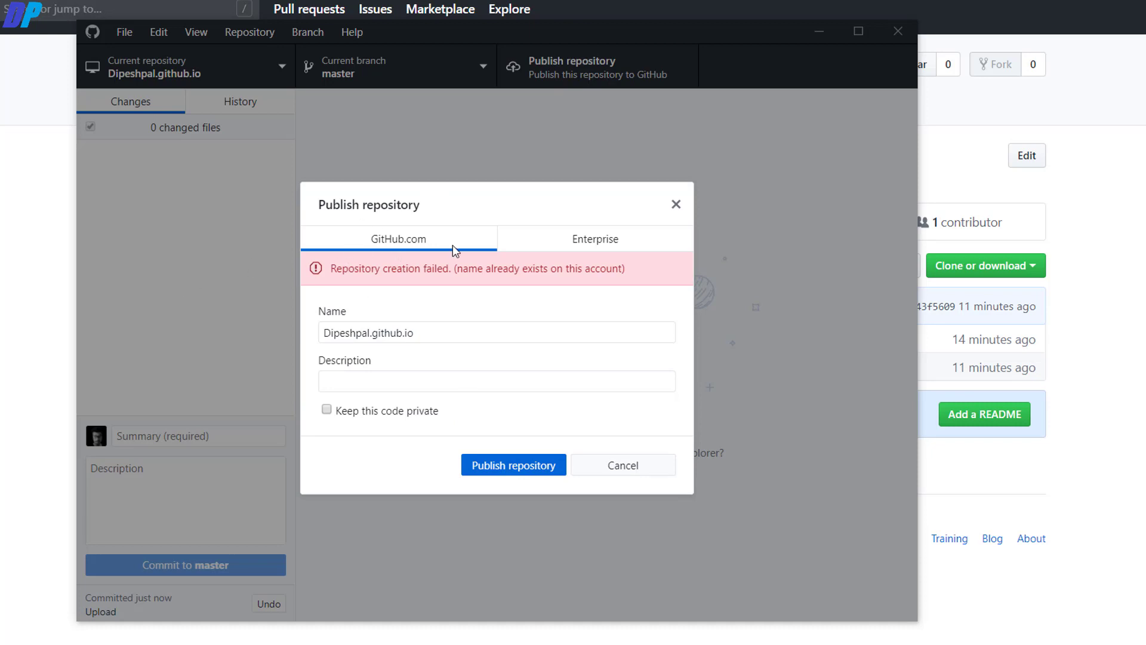
# Step: In the browser, delete the existing username.github.io repository from its settings' Danger Zone, confirming with the full repository name
pyautogui.click(2, 171)
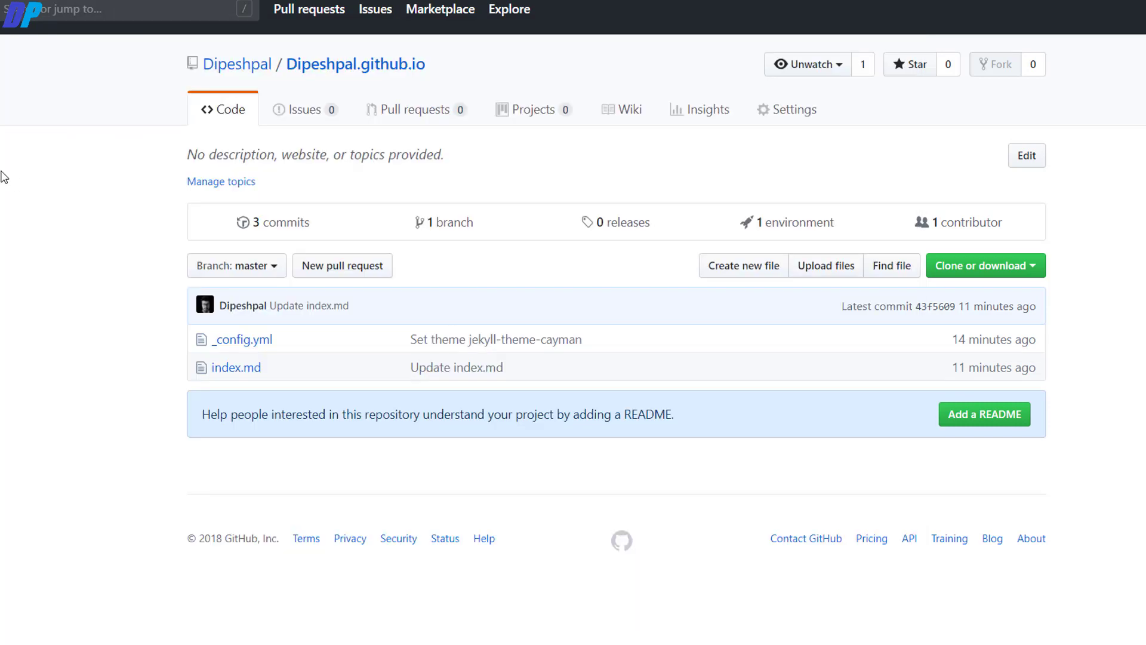
pyautogui.click(788, 113)
pyautogui.scroll(-20, 803, 449)
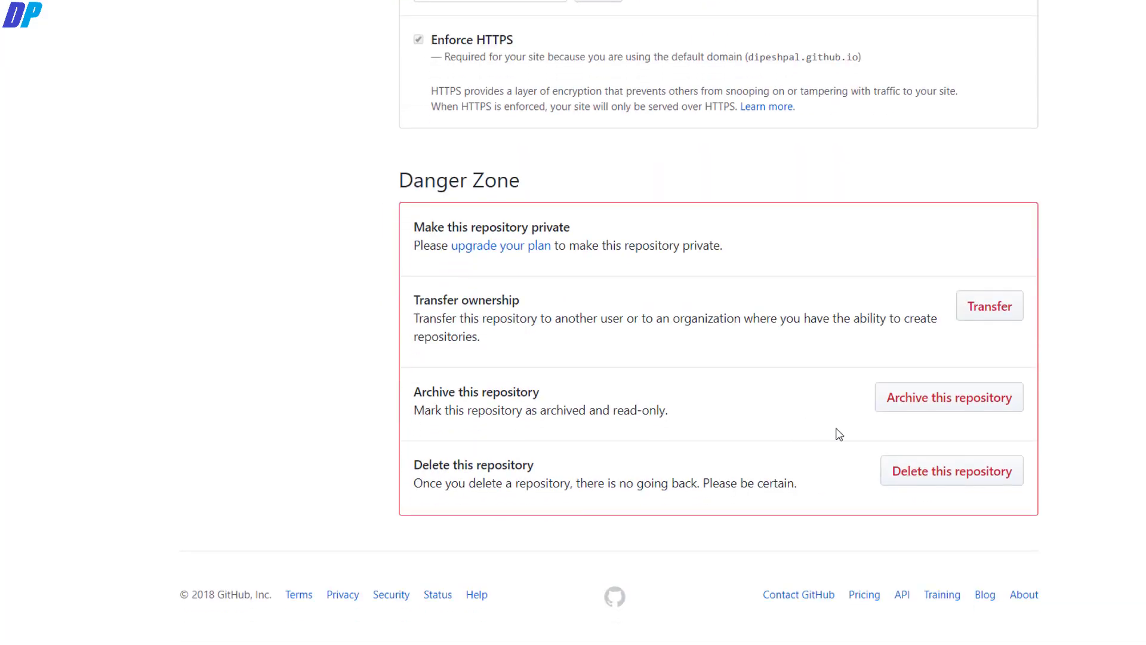
pyautogui.click(978, 473)
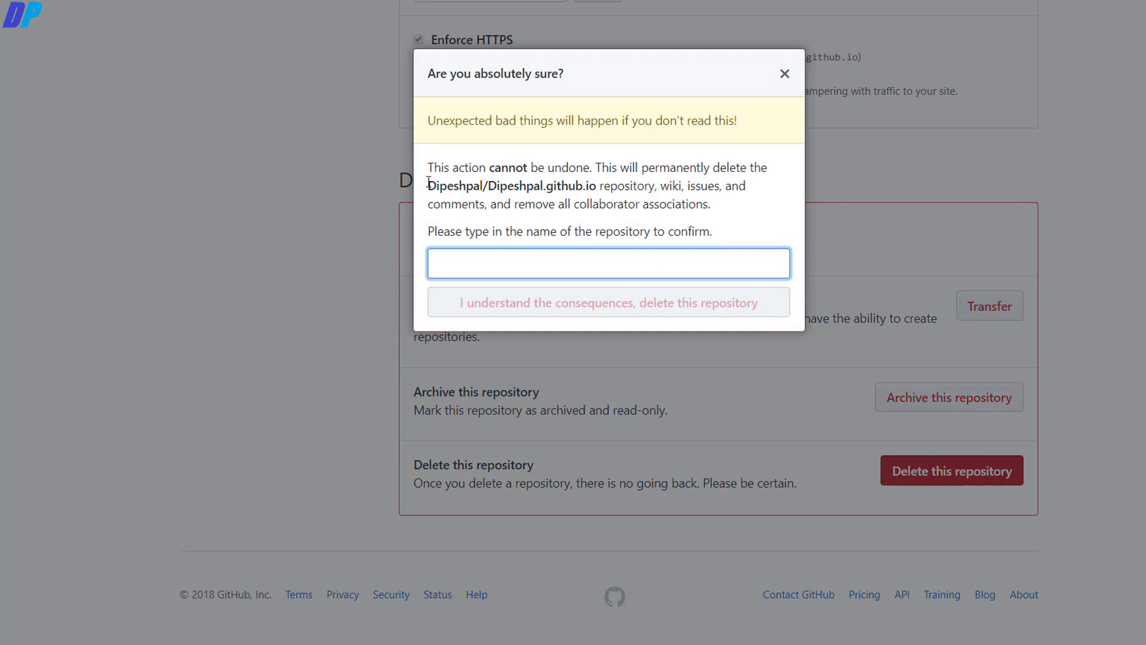
pyautogui.moveTo(429, 183); pyautogui.dragTo(571, 257)
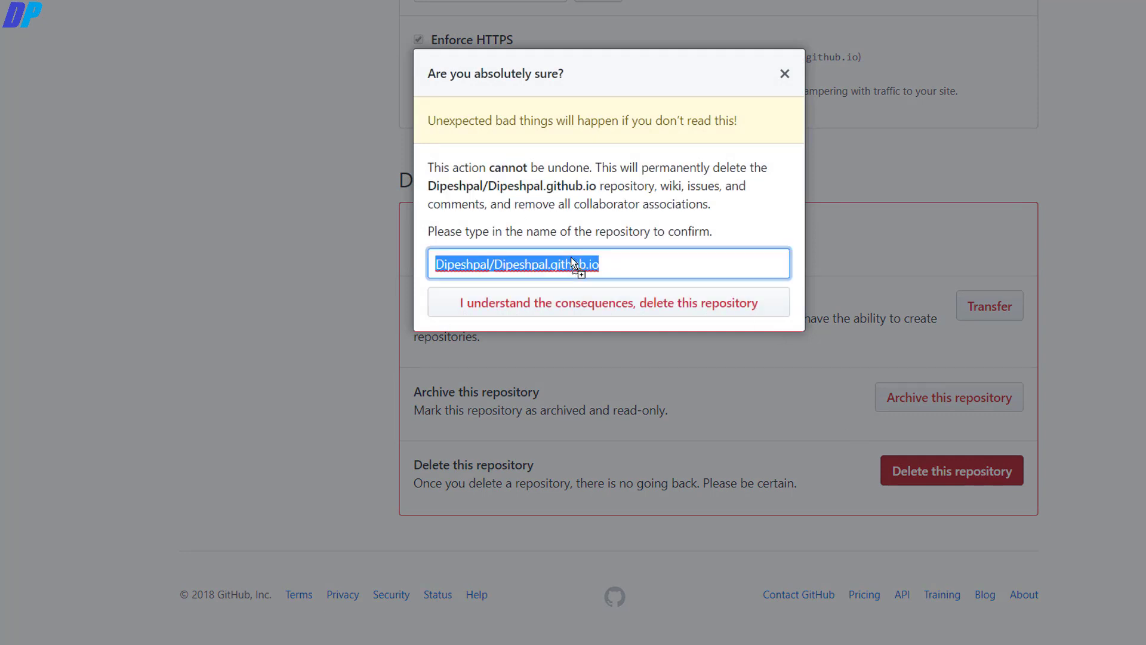
pyautogui.click(571, 305)
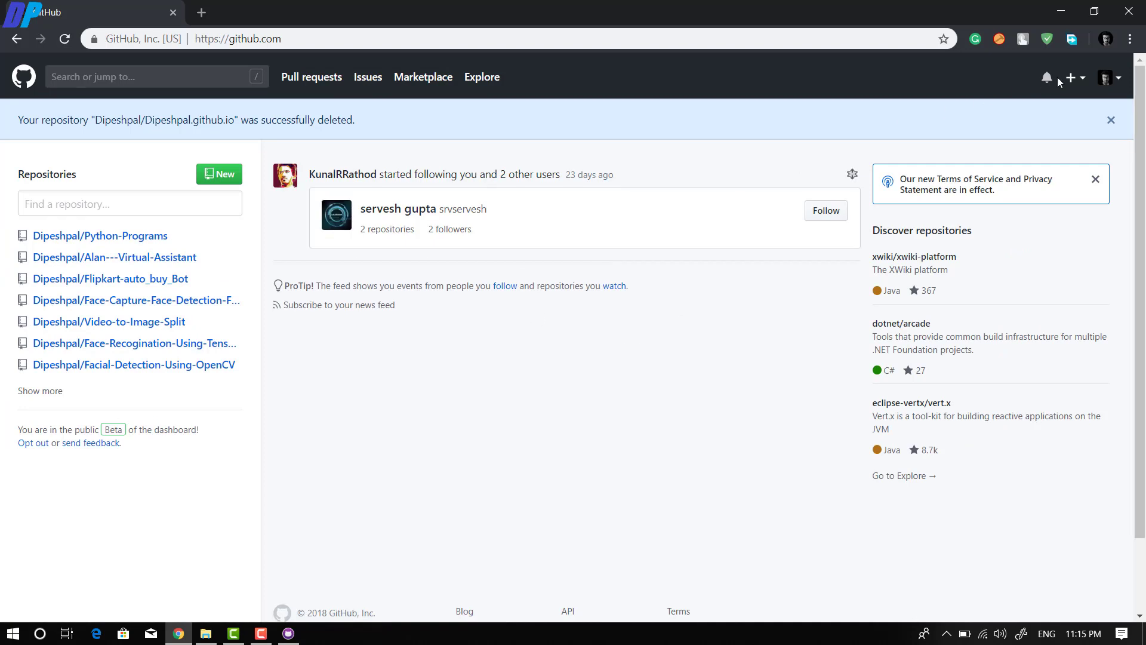
# Step: Open the account's repository list on GitHub and check it for the deleted repository
pyautogui.click(1108, 82)
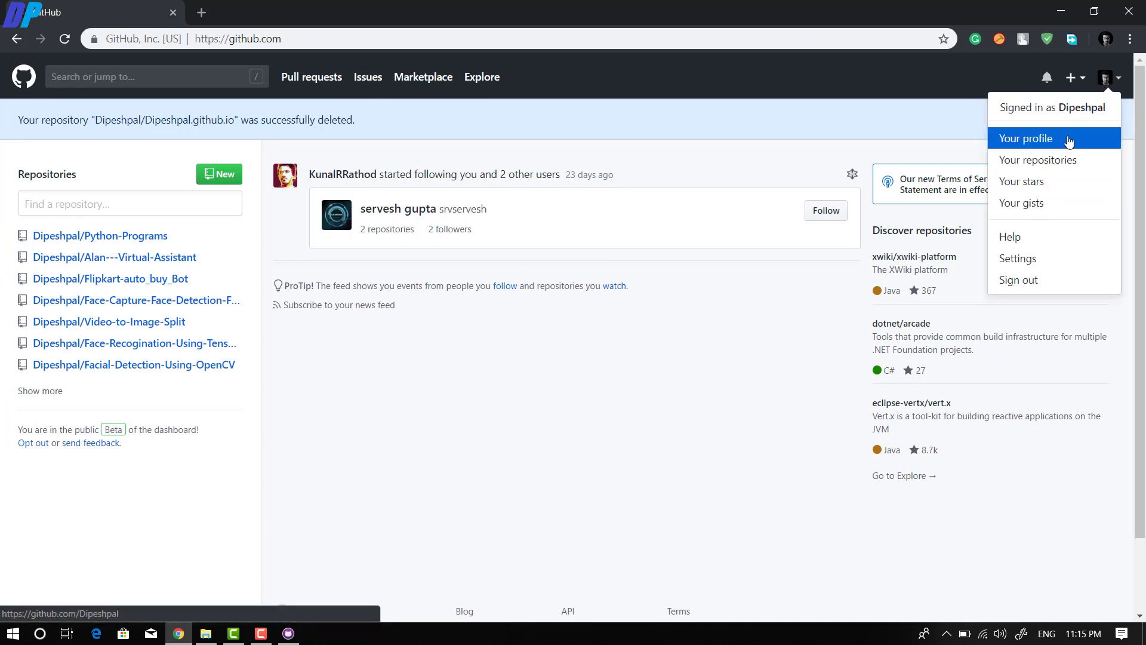
pyautogui.click(1069, 162)
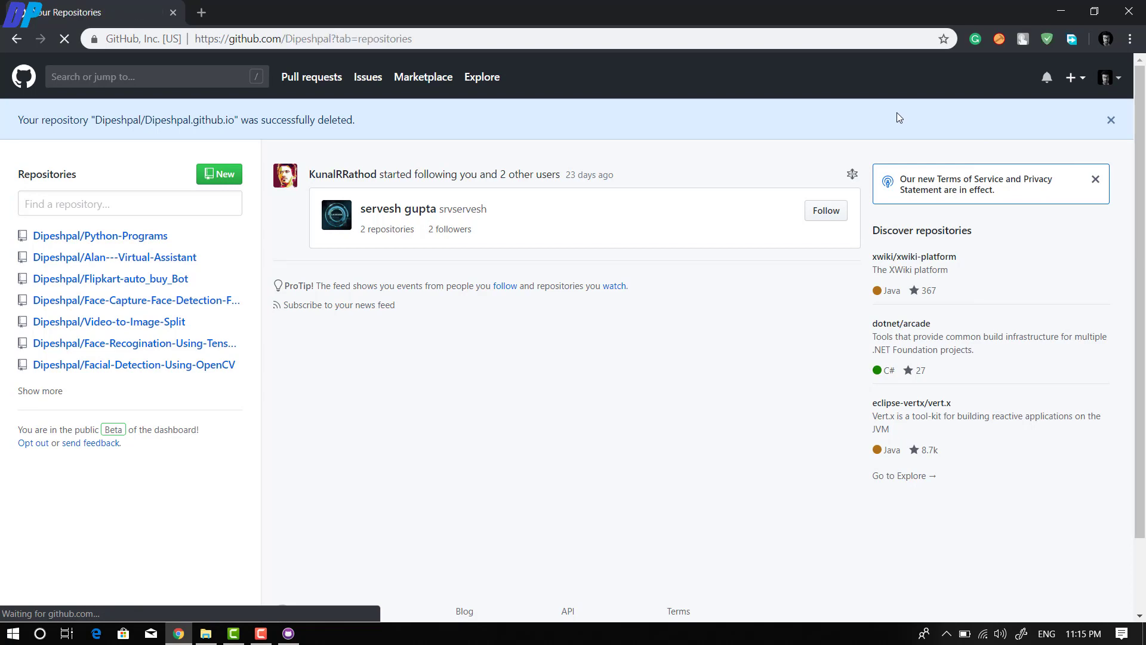
pyautogui.scroll(-2, 636, 325)
pyautogui.scroll(-8, 639, 320)
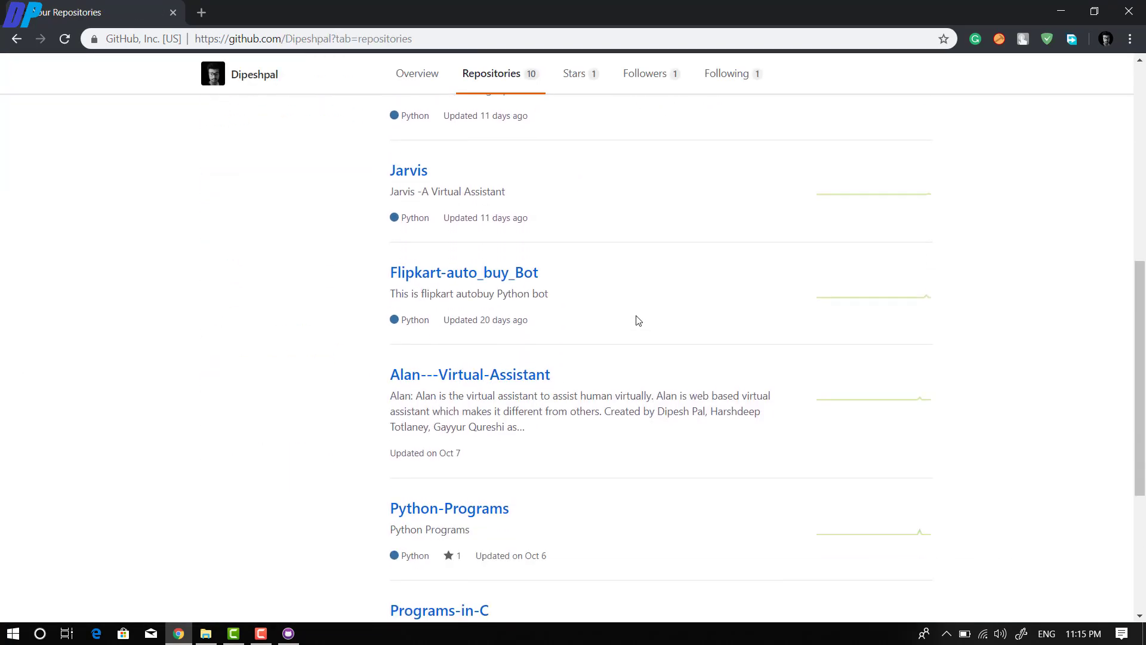
pyautogui.scroll(6, 637, 311)
pyautogui.scroll(5, 638, 311)
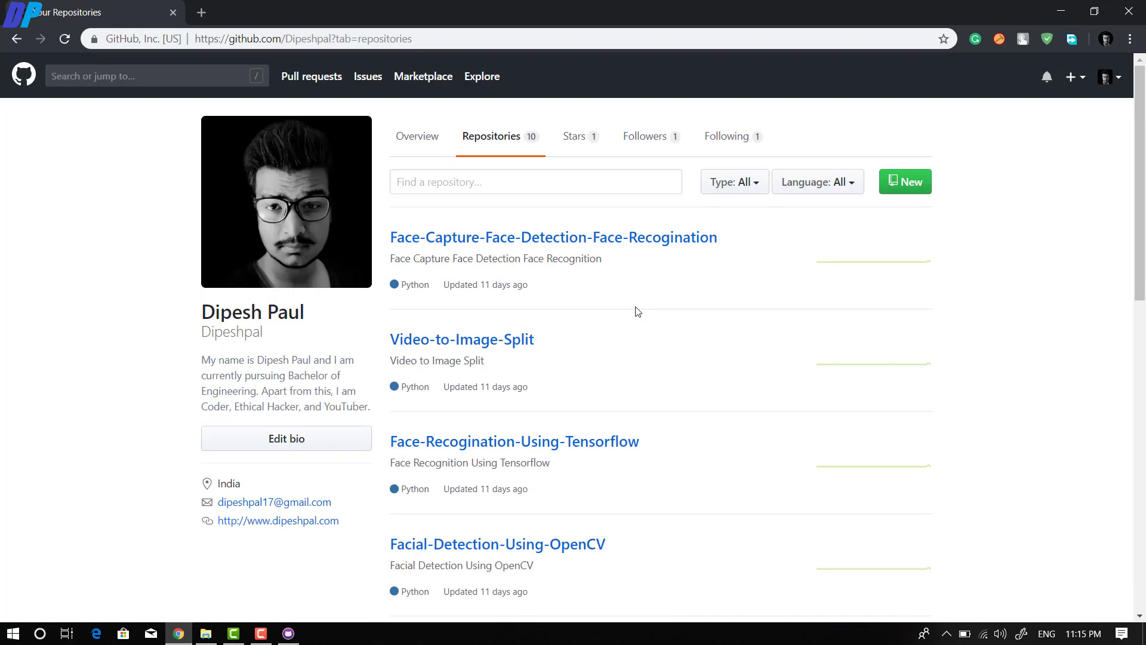
# Step: Go back to GitHub Desktop and publish the username.github.io repository to GitHub.com again, with no description and not private
pyautogui.click(1061, 11)
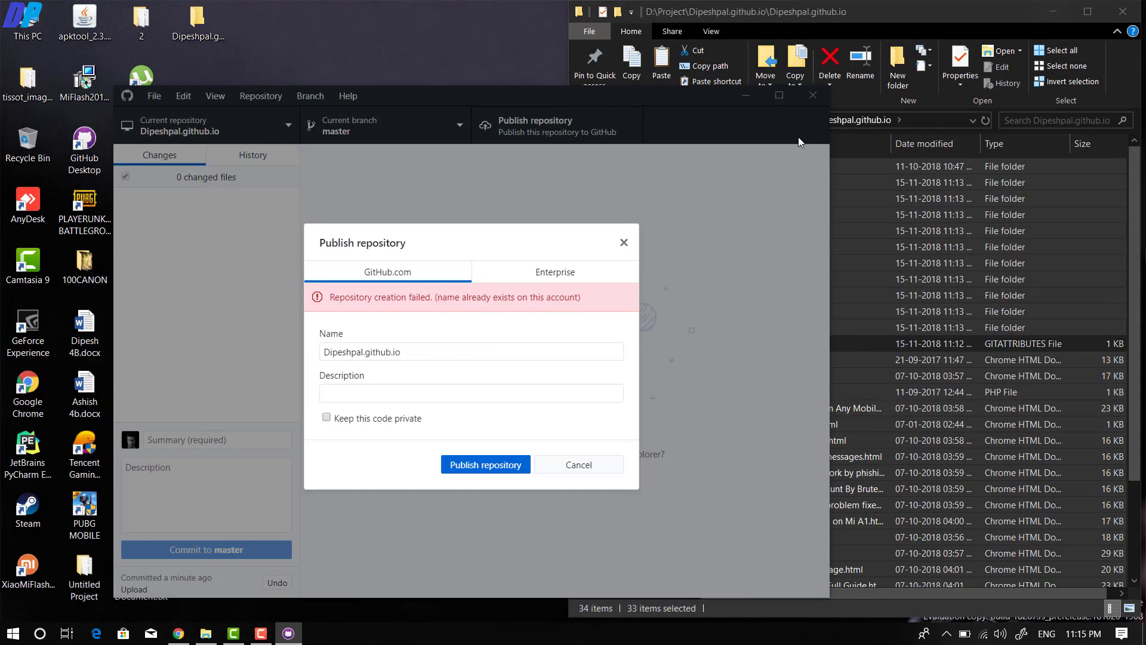
pyautogui.click(412, 375)
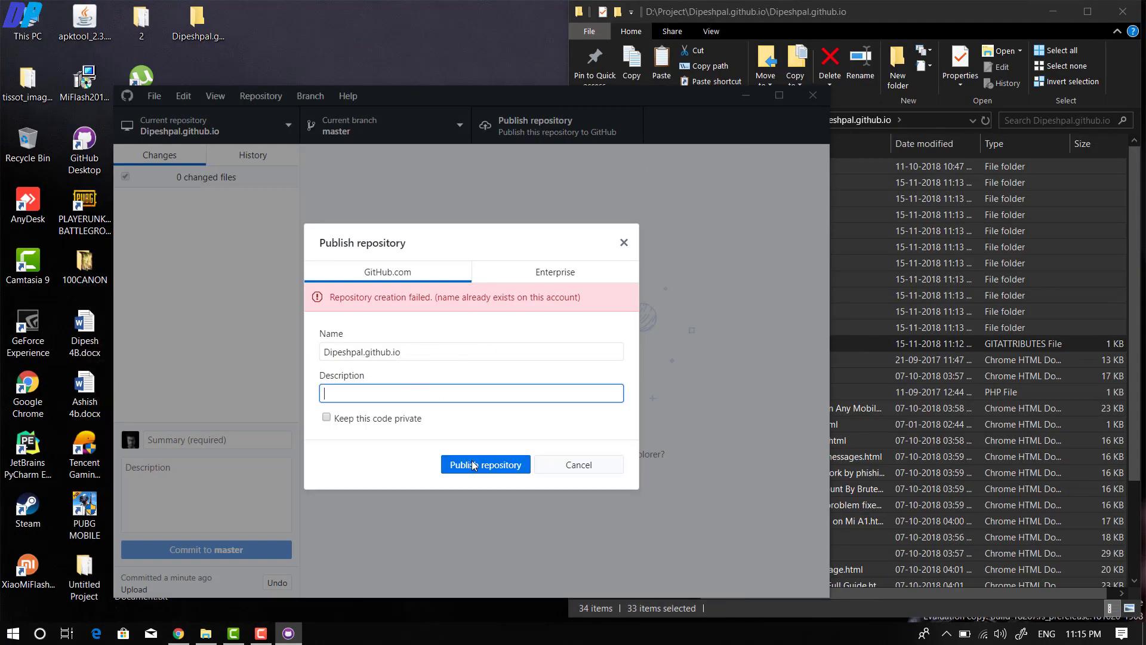
pyautogui.click(475, 465)
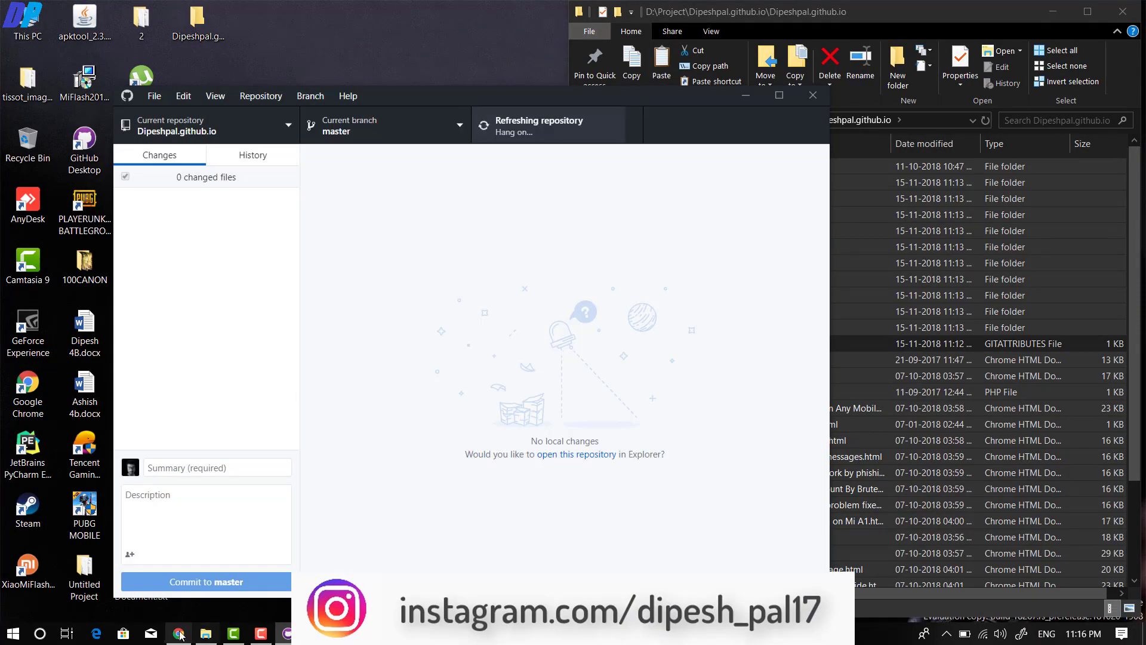
# Step: Switch to the browser, reload the repository list and open the newly published username.github.io repository in a new tab
pyautogui.click(178, 633)
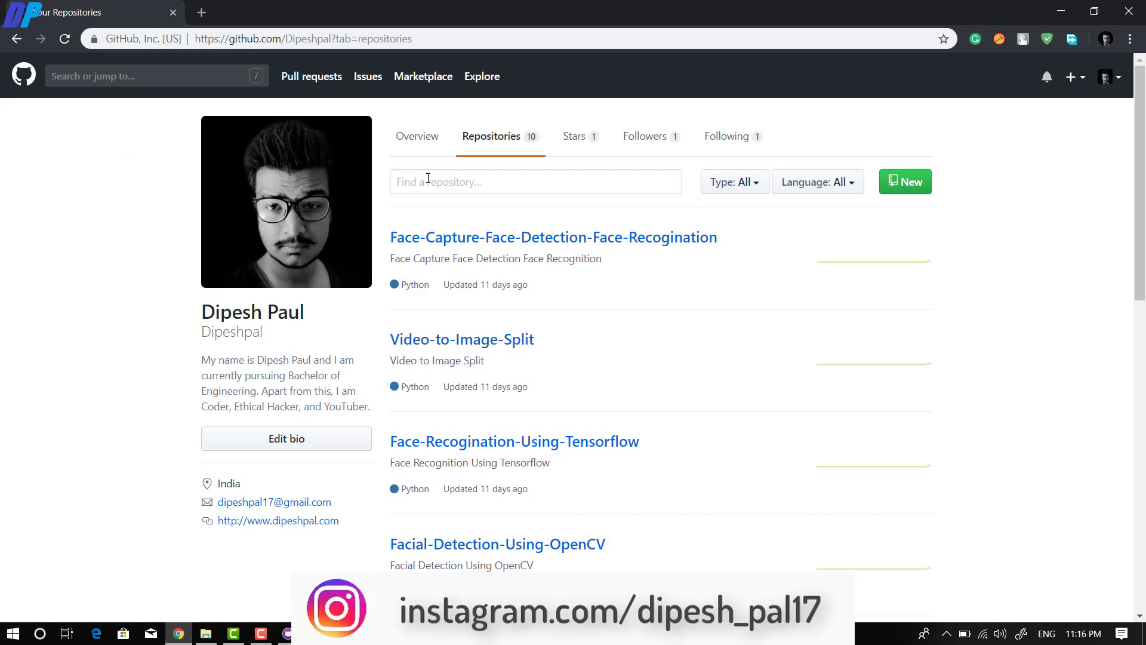
pyautogui.click(64, 40)
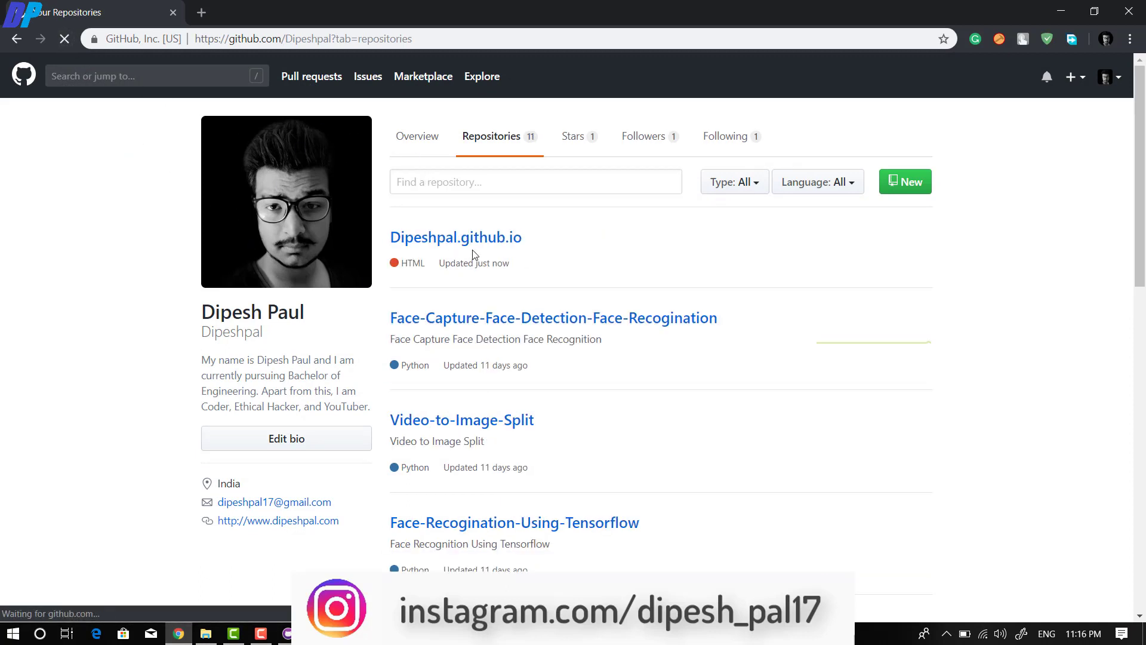
pyautogui.rightClick(470, 242)
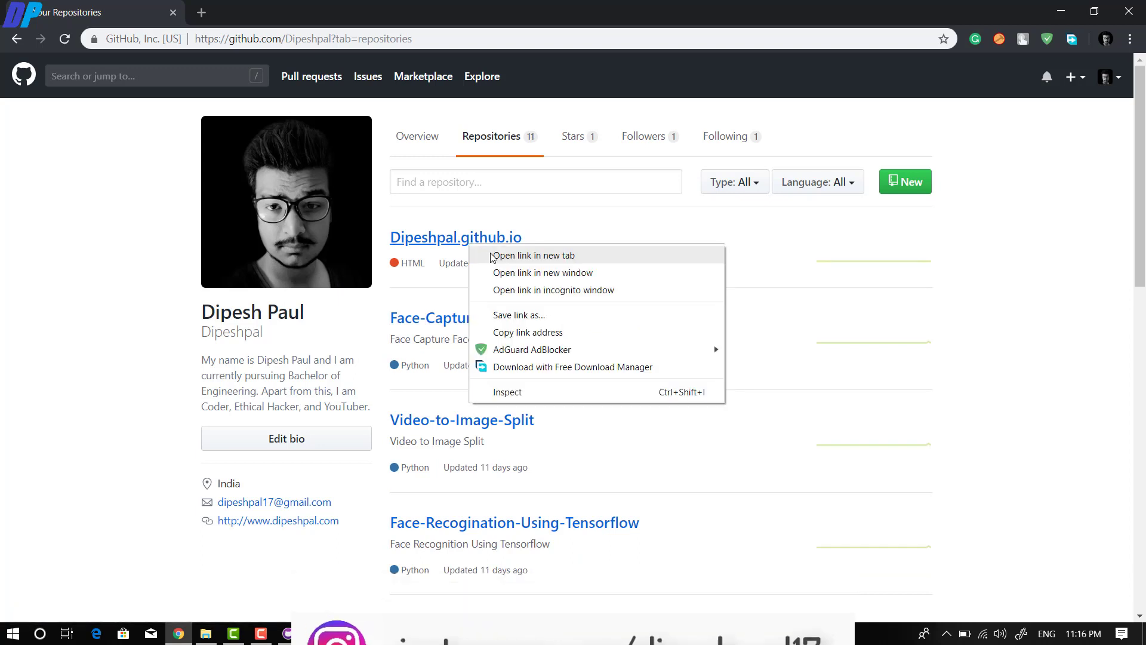
pyautogui.click(493, 255)
pyautogui.doubleClick(409, 264)
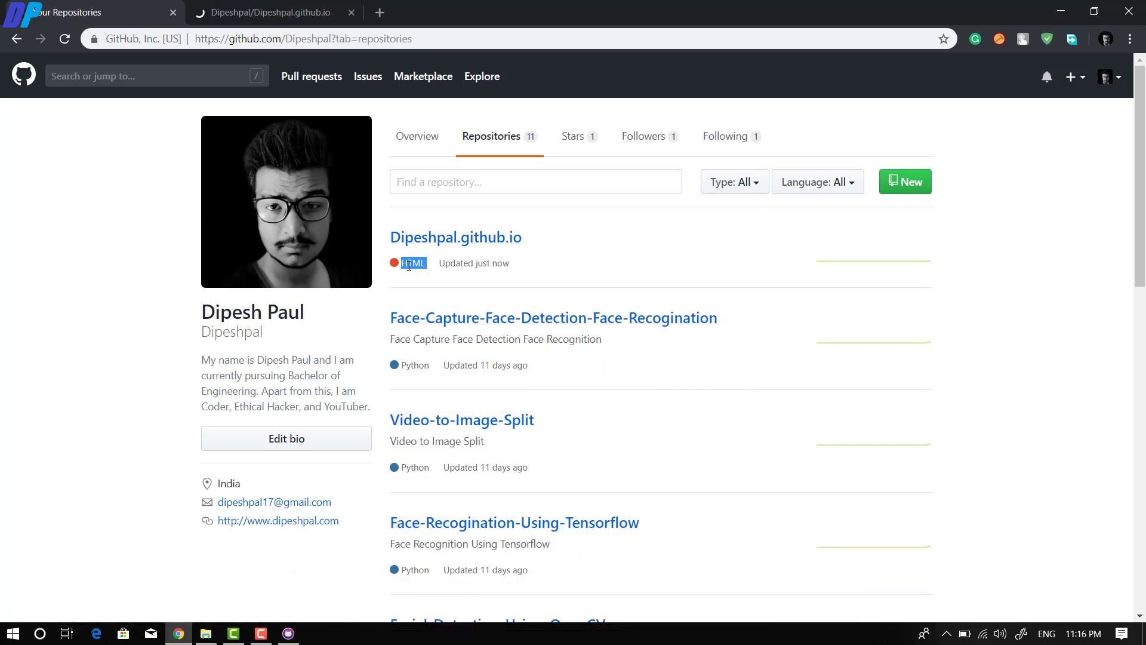
# Step: Look through the folders and files uploaded to the published username.github.io repository
pyautogui.hotkey('ctrl', 'Tab')
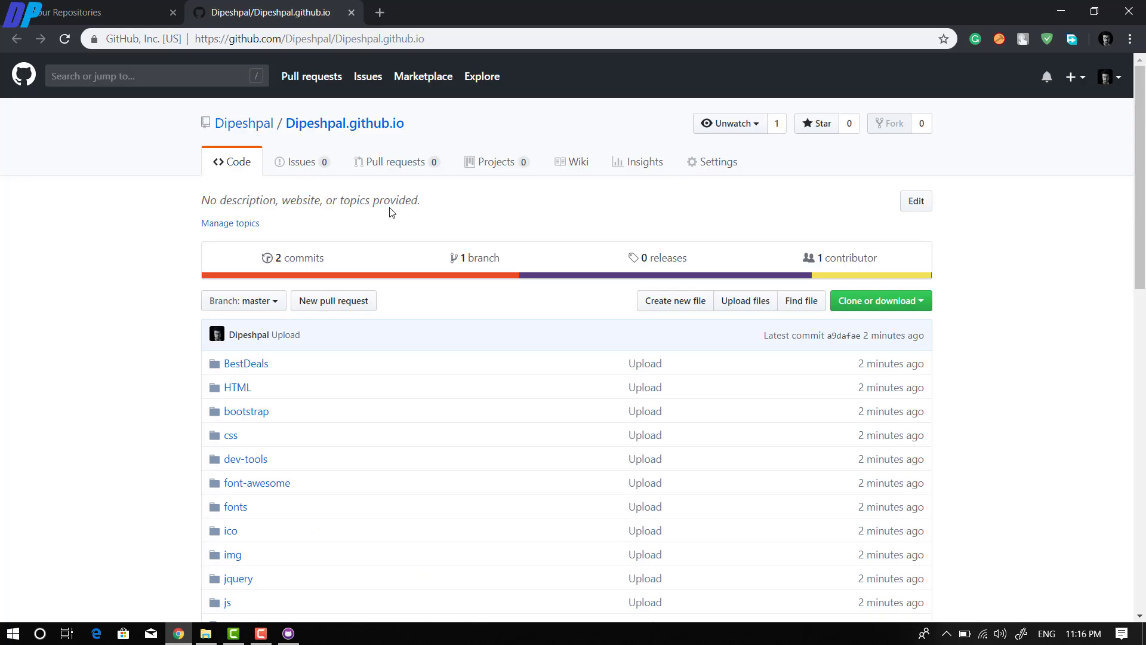
pyautogui.scroll(-14, 440, 394)
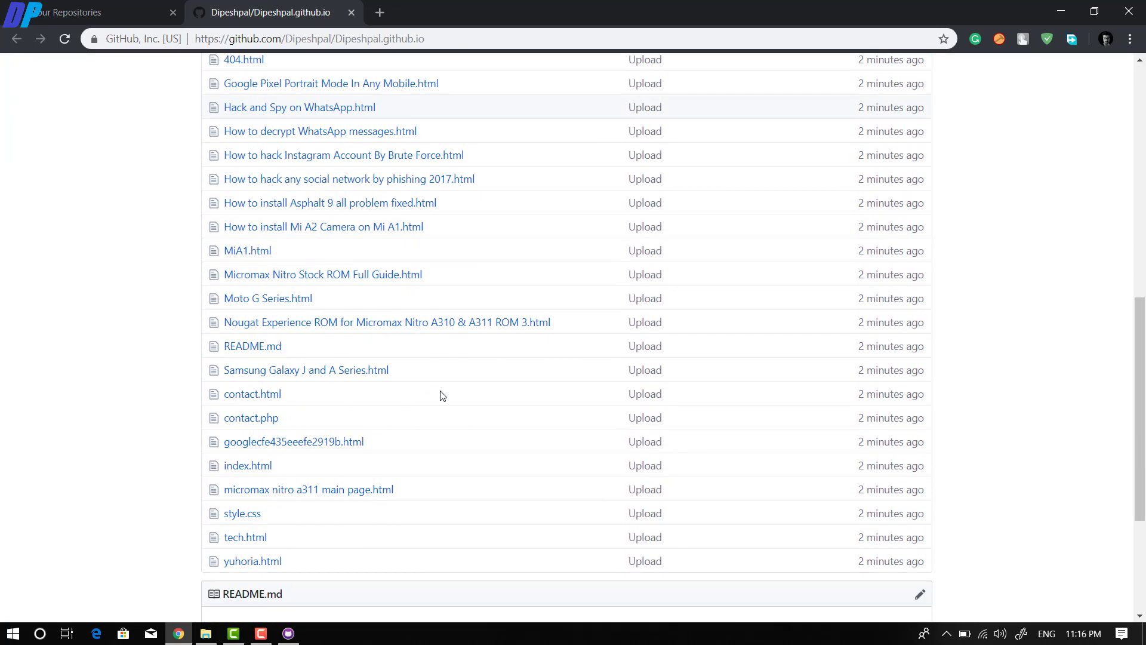
pyautogui.scroll(12, 442, 396)
pyautogui.scroll(-12, 441, 395)
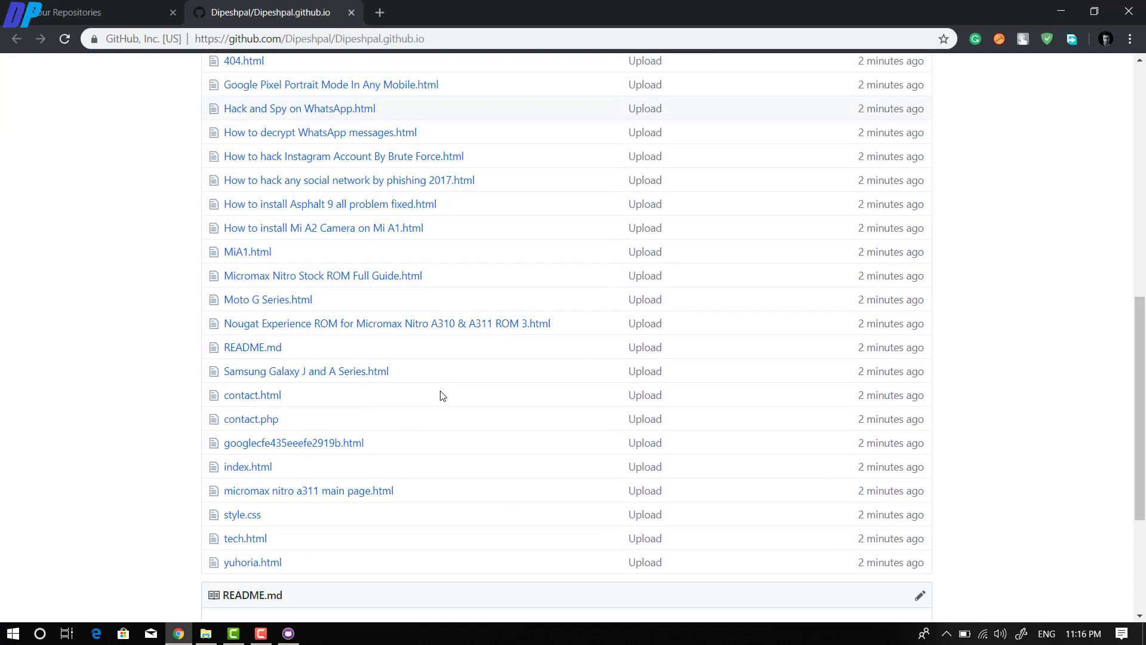
pyautogui.scroll(14, 443, 395)
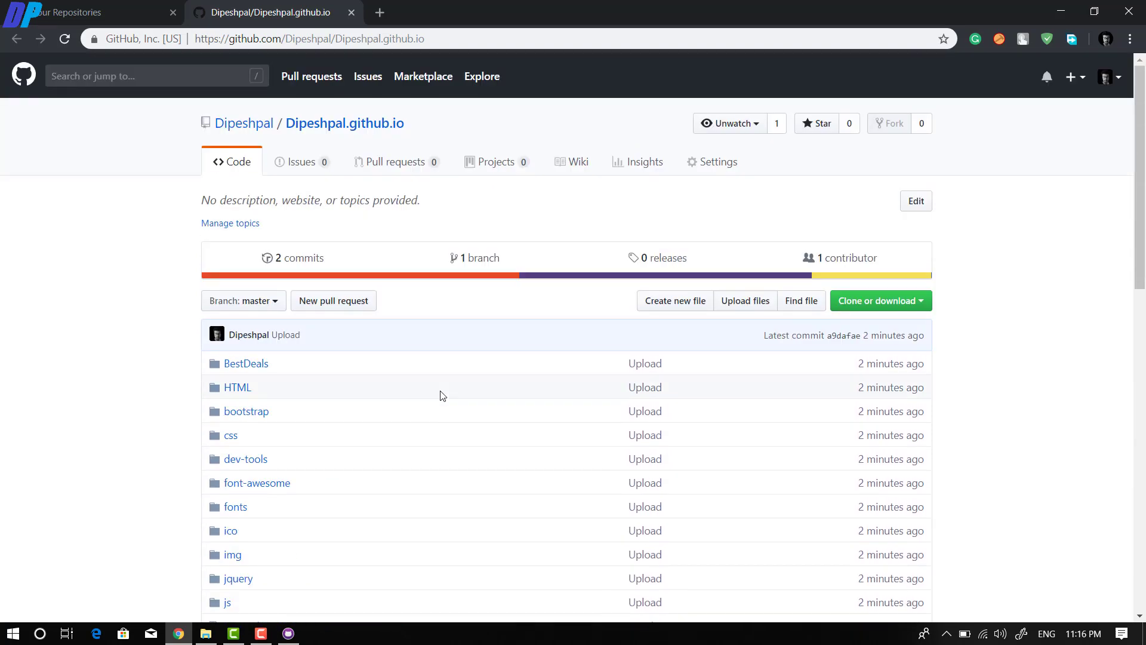
# Step: Open the hosted website at the username.github.io address in a new tab and look over its home page
pyautogui.moveTo(427, 131); pyautogui.dragTo(303, 123)
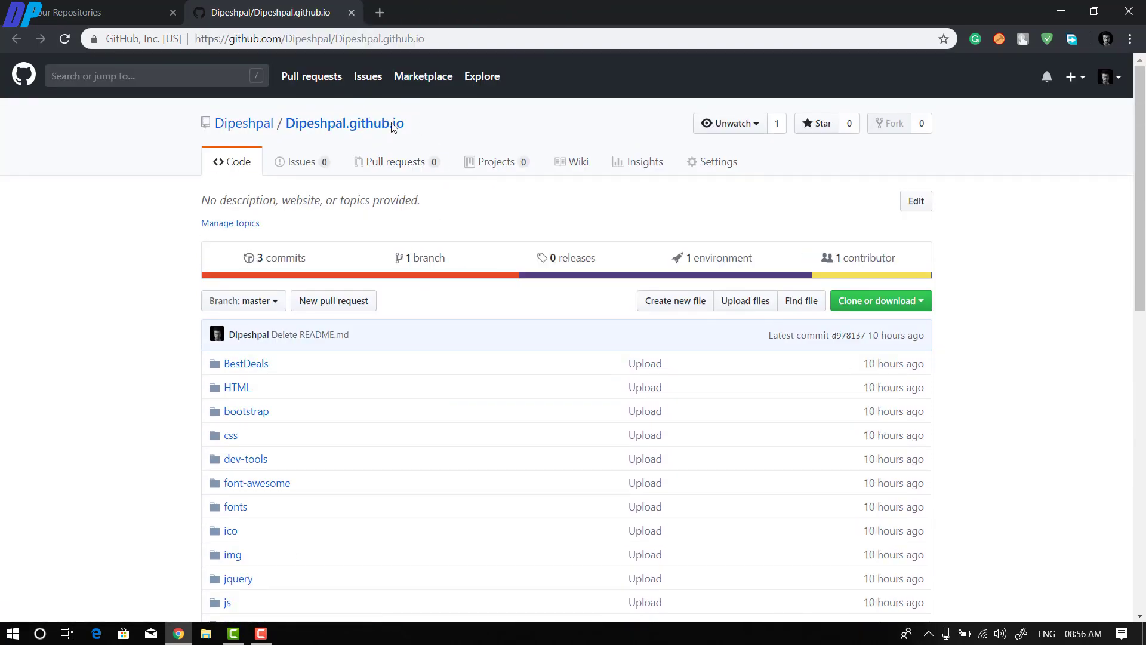
pyautogui.moveTo(411, 127); pyautogui.dragTo(463, 5)
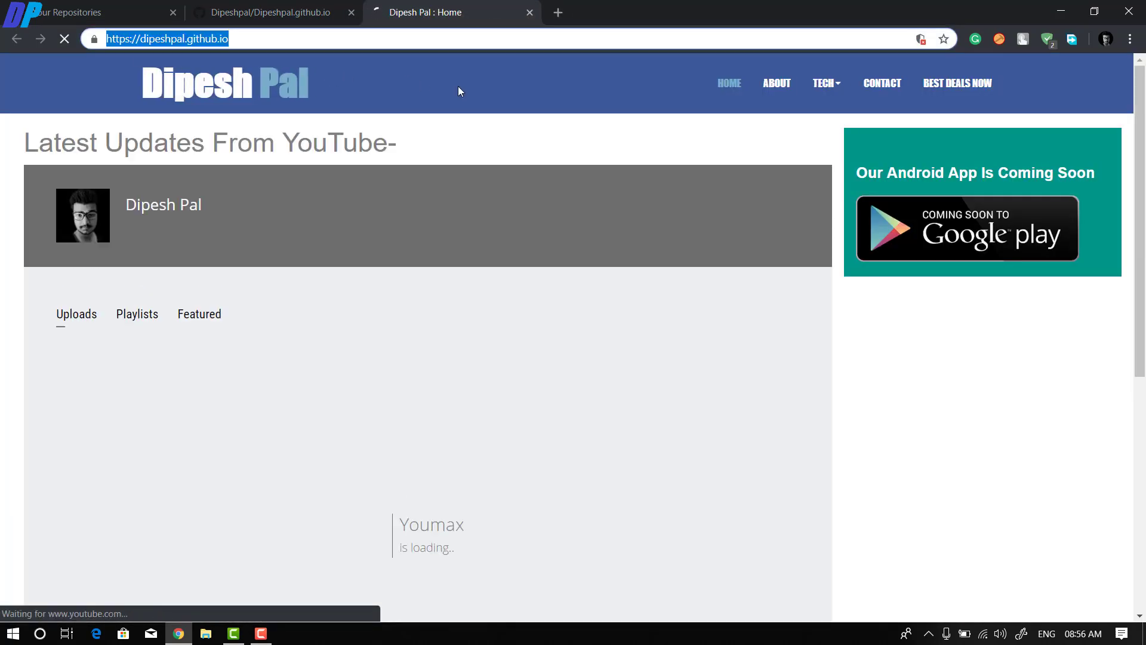
pyautogui.scroll(-15, 498, 224)
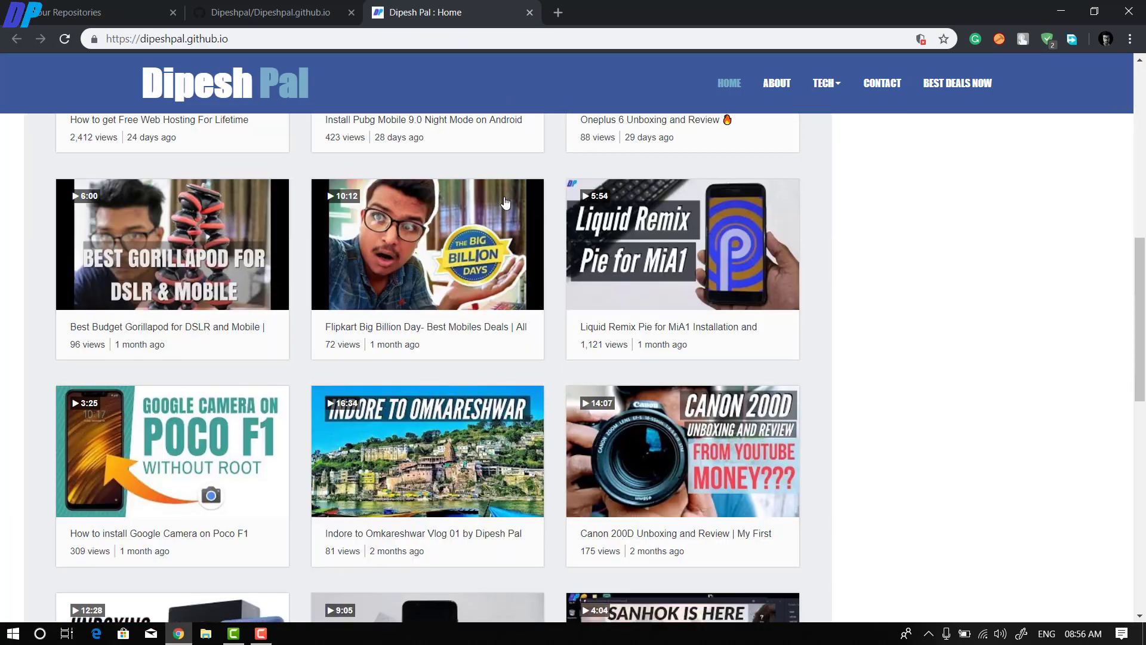
pyautogui.scroll(15, 493, 206)
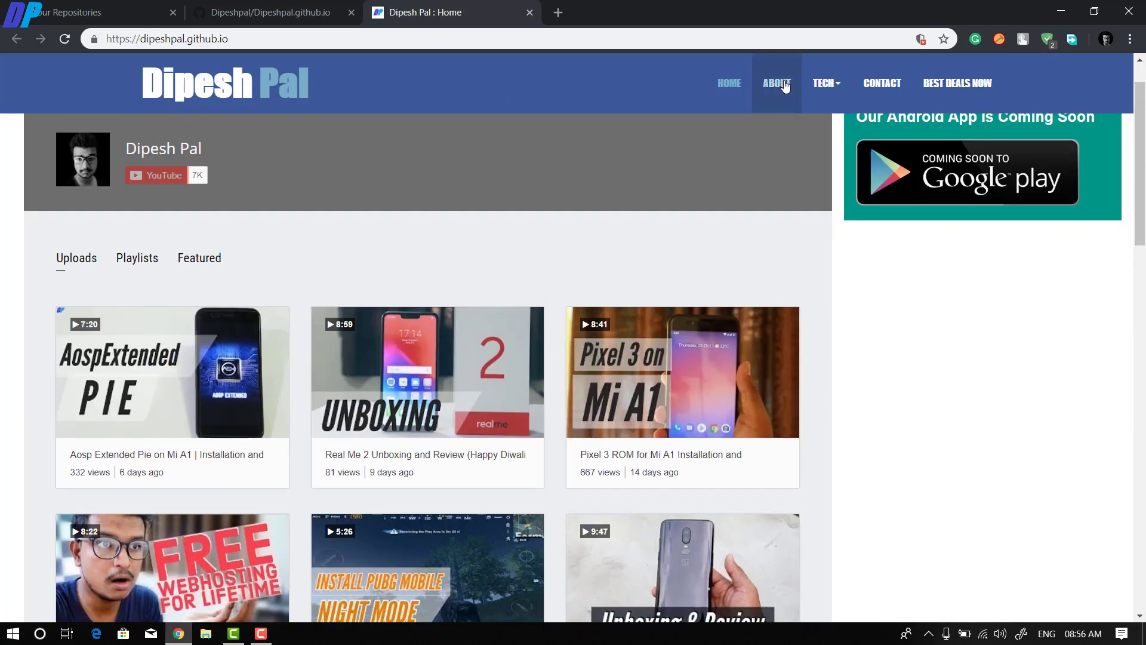
# Step: Check the hosted website's About and Contact pages, and return to its home page to look it over
pyautogui.click(789, 90)
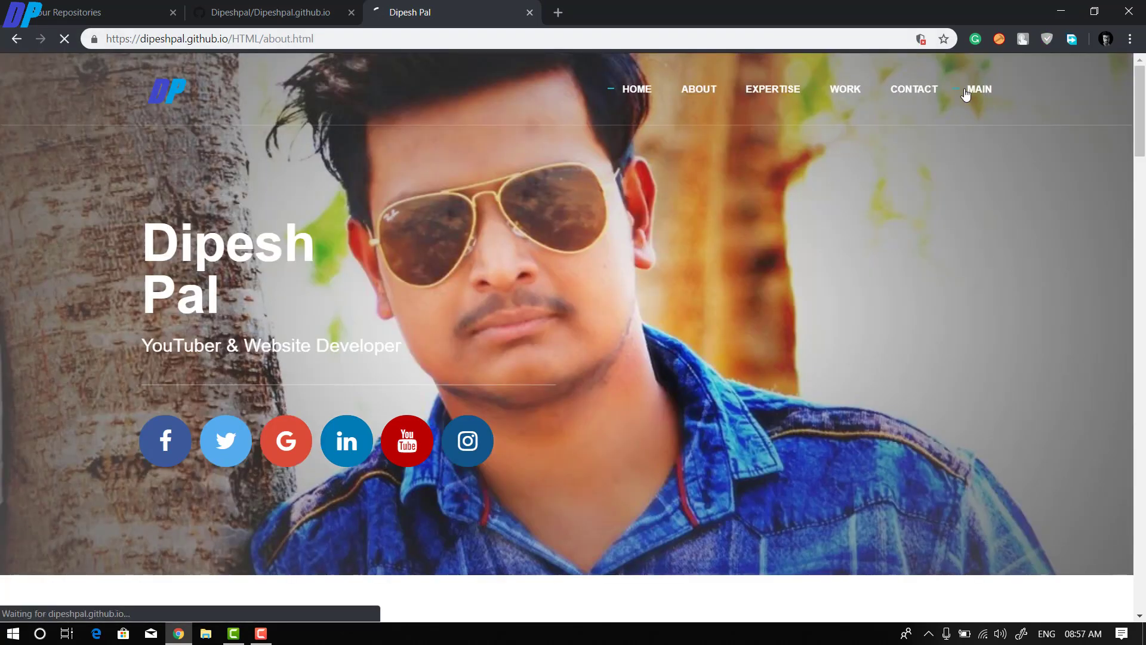
pyautogui.click(965, 94)
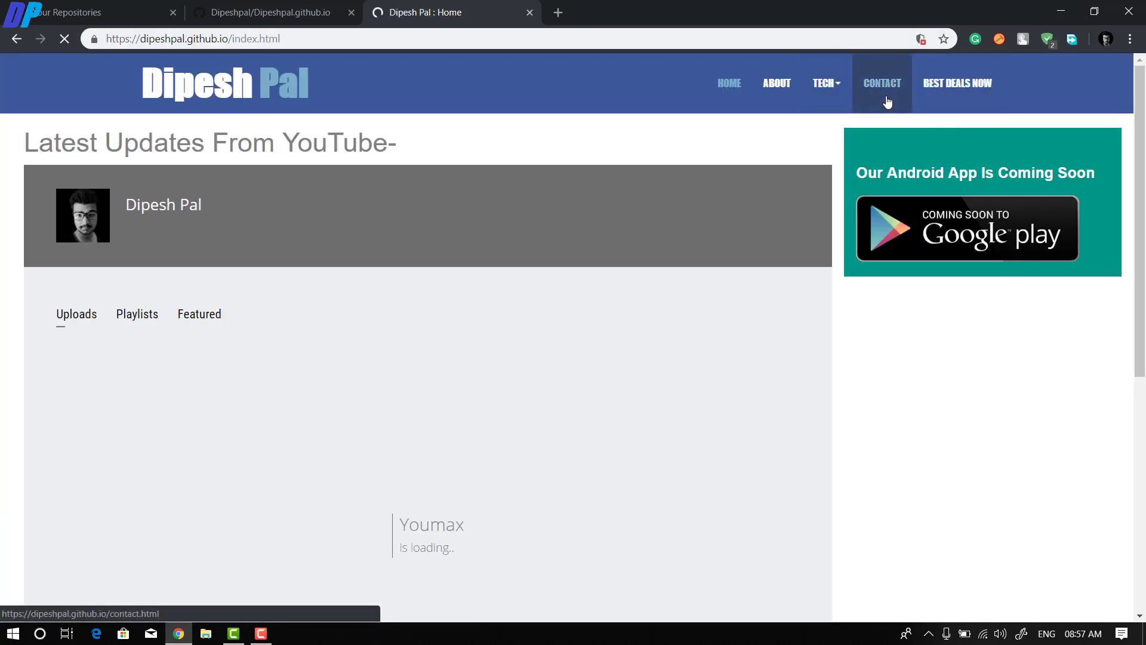
pyautogui.click(882, 101)
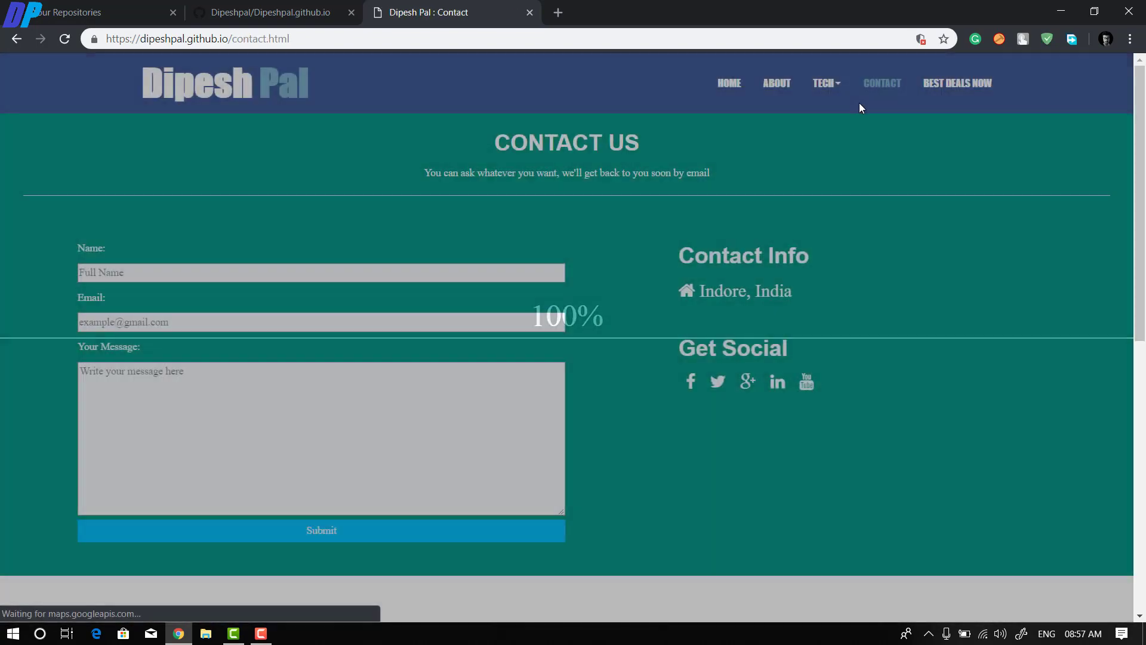
pyautogui.click(728, 83)
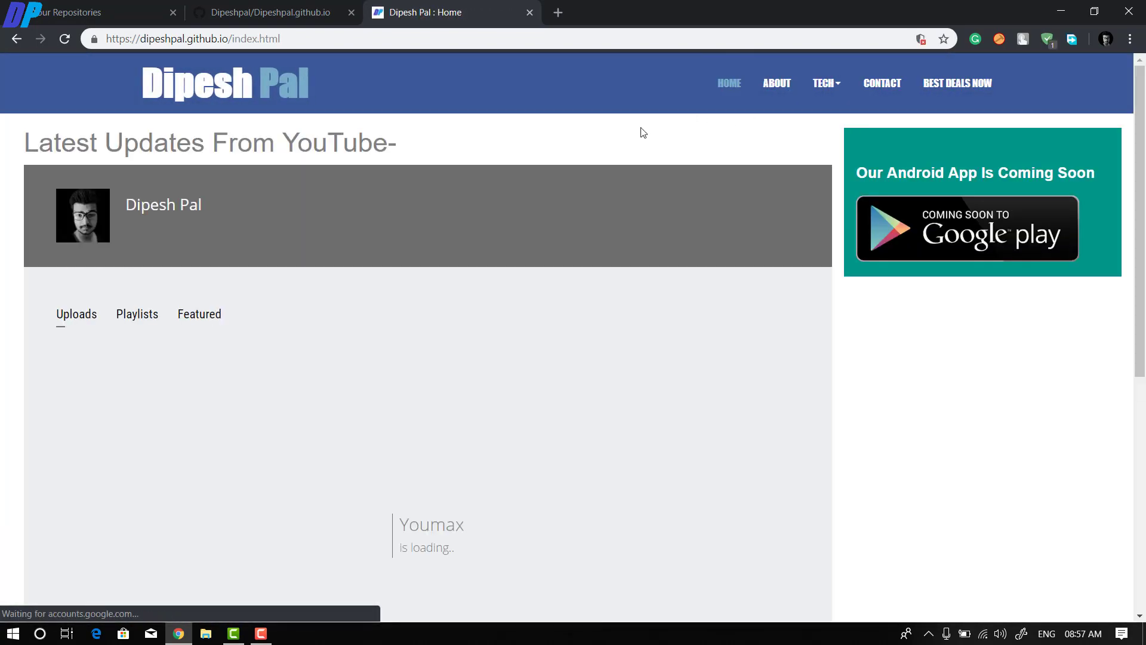
pyautogui.scroll(-20, 611, 155)
pyautogui.scroll(20, 612, 155)
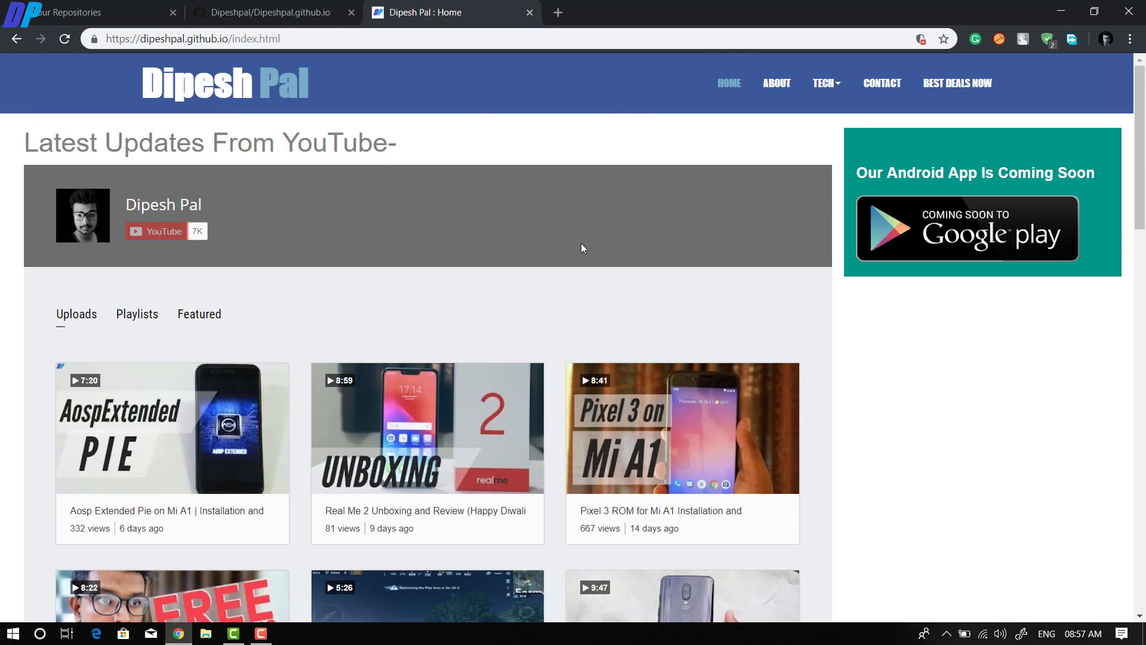
# Step: Compare the username.github.io repository name on GitHub with the address of the hosted website
pyautogui.click(269, 7)
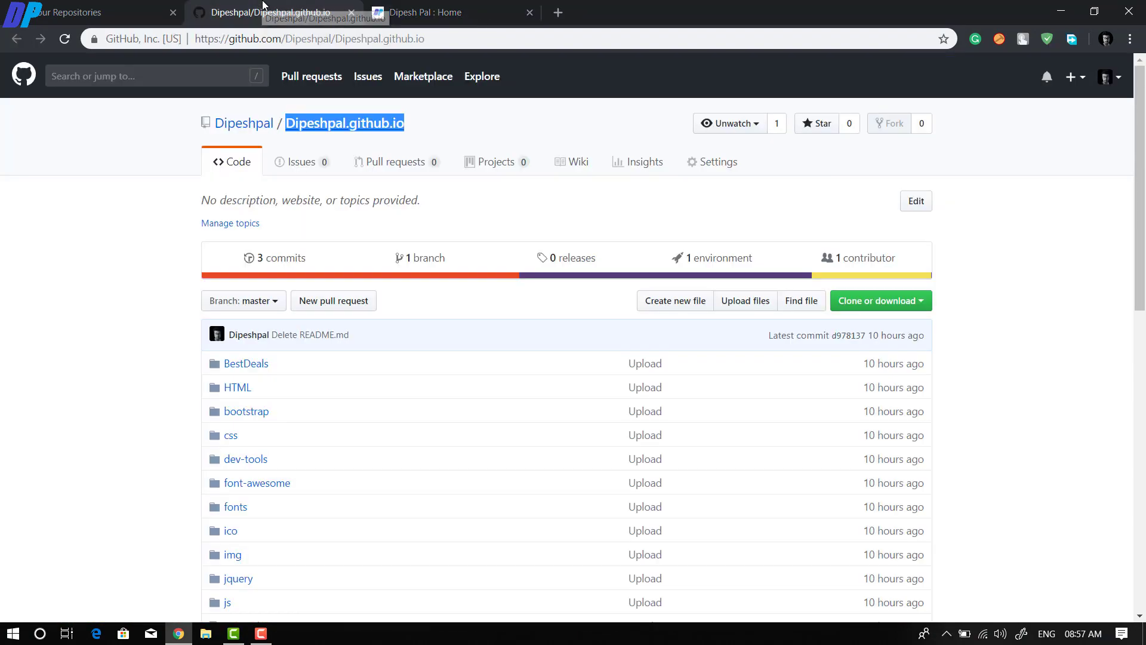
pyautogui.click(435, 5)
pyautogui.moveTo(281, 38); pyautogui.dragTo(107, 38)
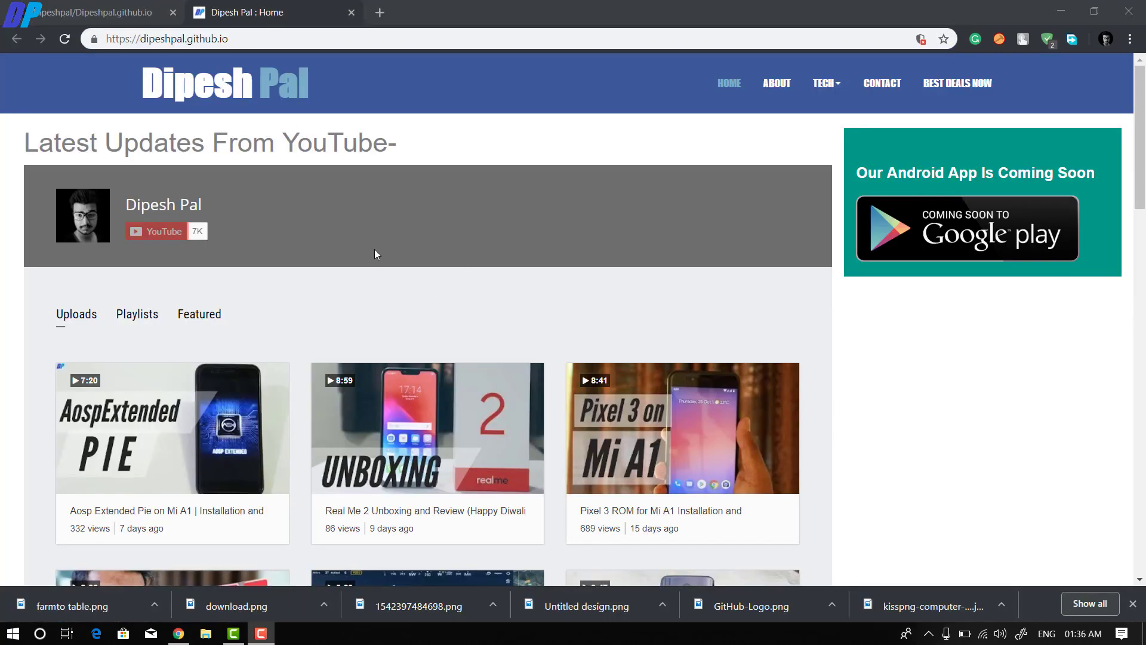
# Step: Dismiss the list of downloaded files and look over the hosted home page down to its footer
pyautogui.click(1133, 604)
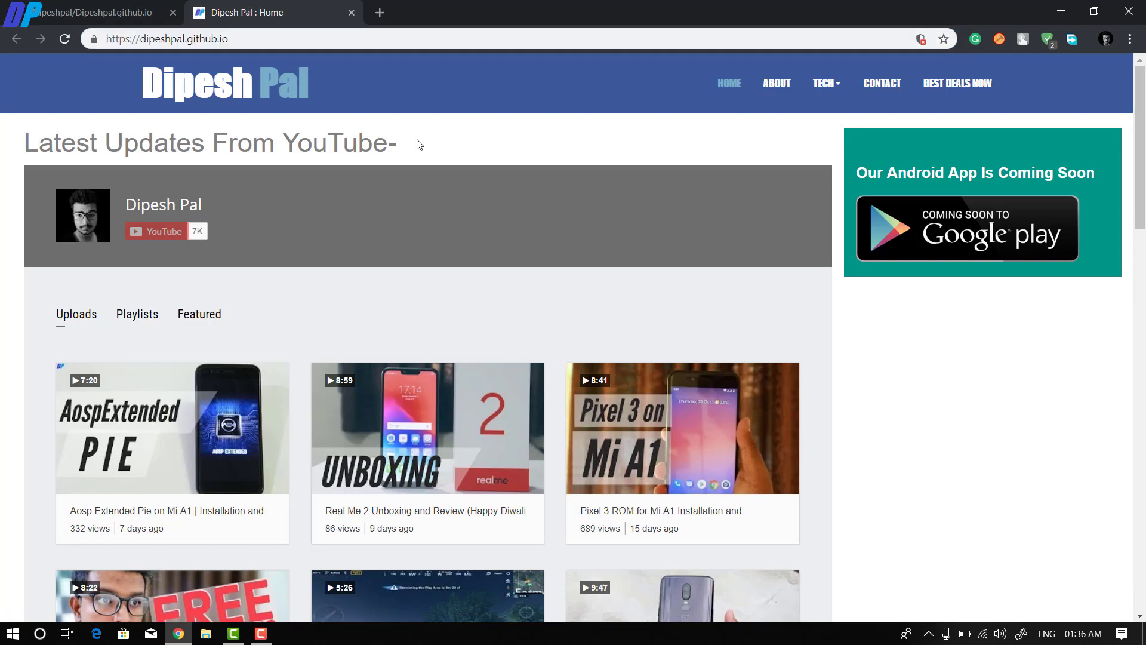
pyautogui.scroll(-10, 417, 131)
pyautogui.scroll(-6, 417, 126)
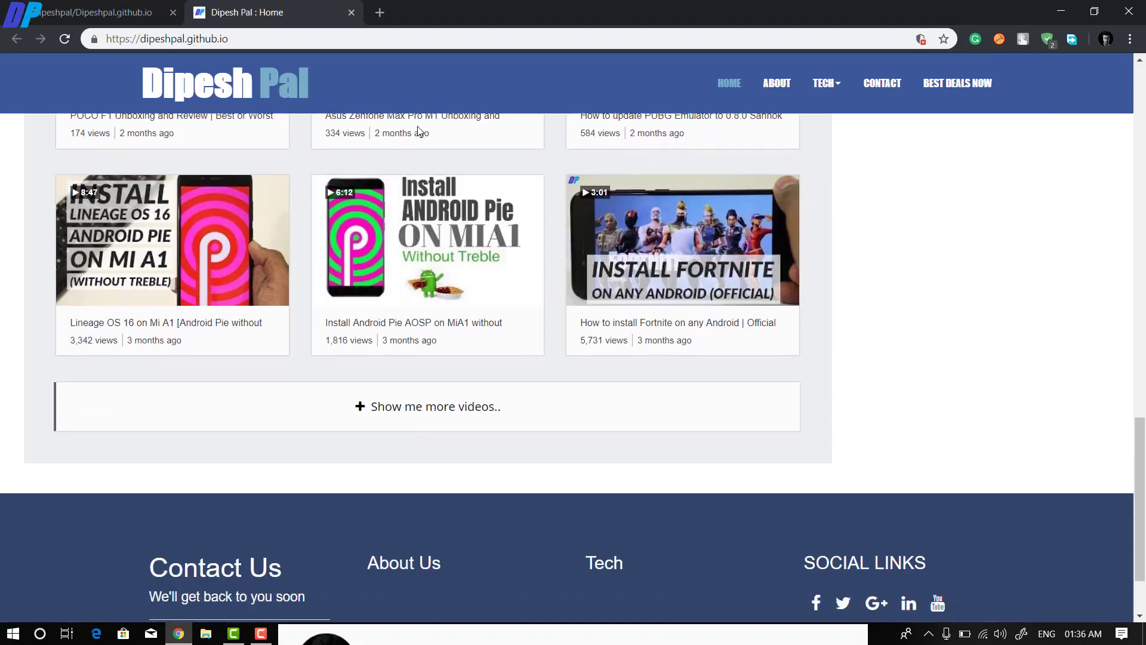
pyautogui.scroll(13, 417, 126)
pyautogui.scroll(4, 420, 132)
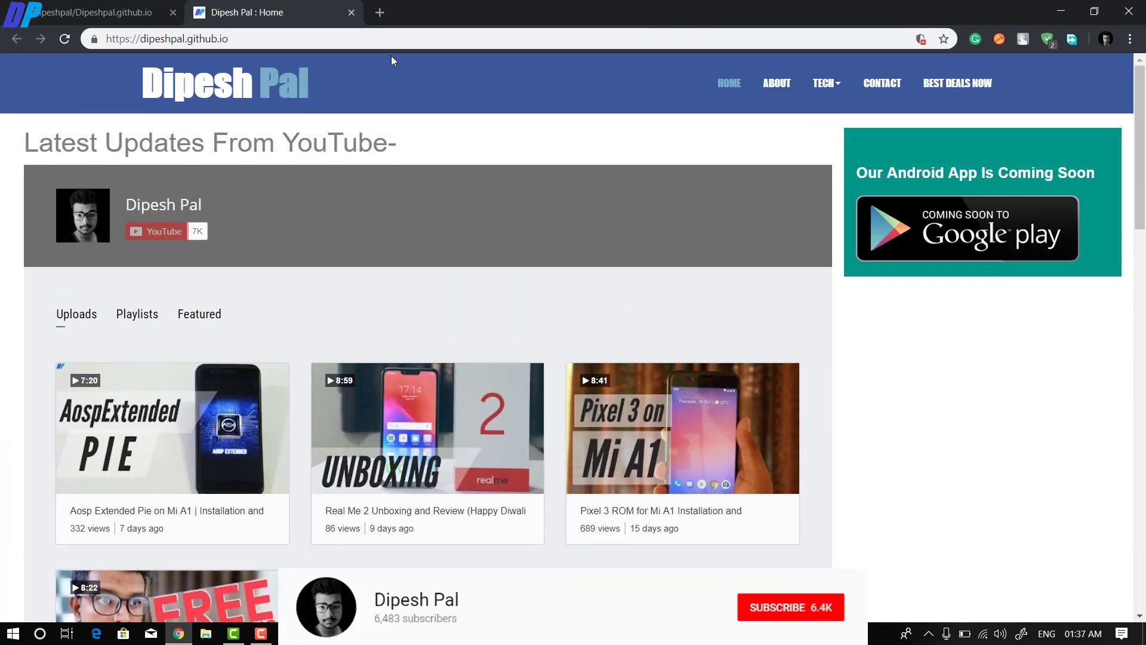
# Step: Open the site's own .com domain in a new tab and compare it with the username.github.io website
pyautogui.click(380, 12)
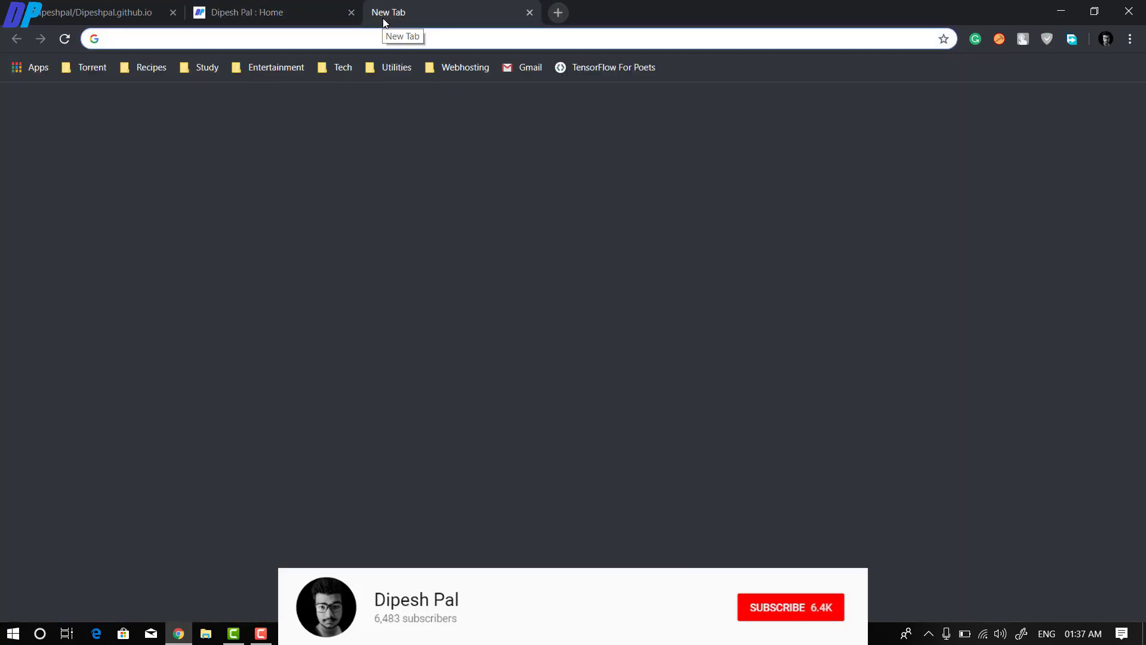
pyautogui.write('dip')
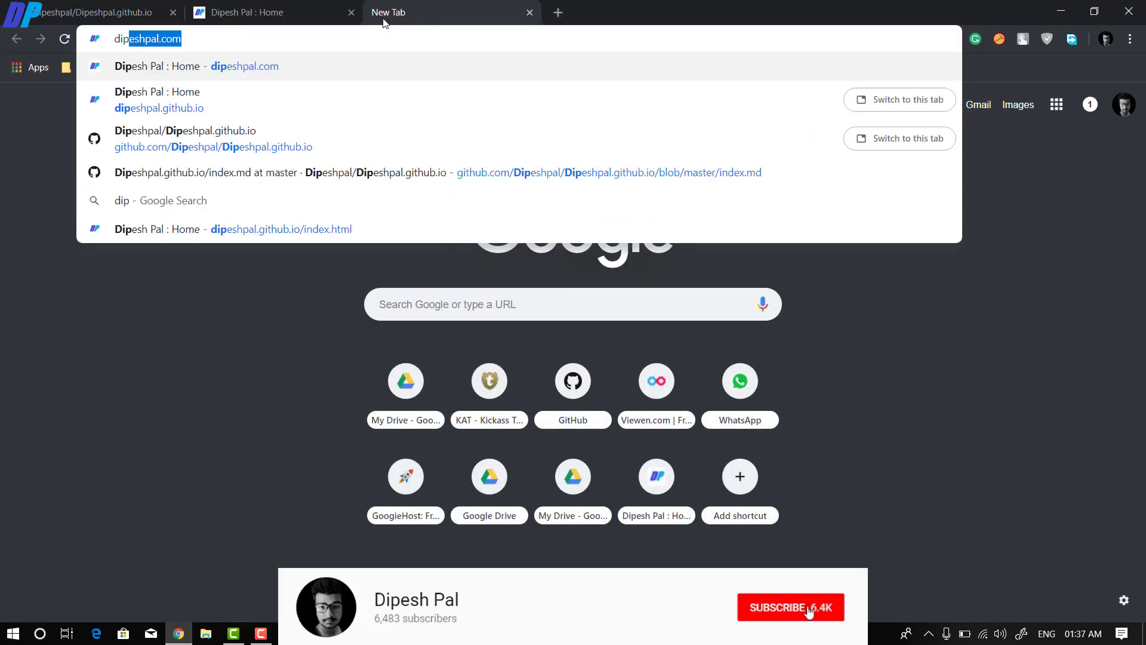
pyautogui.press('Return')
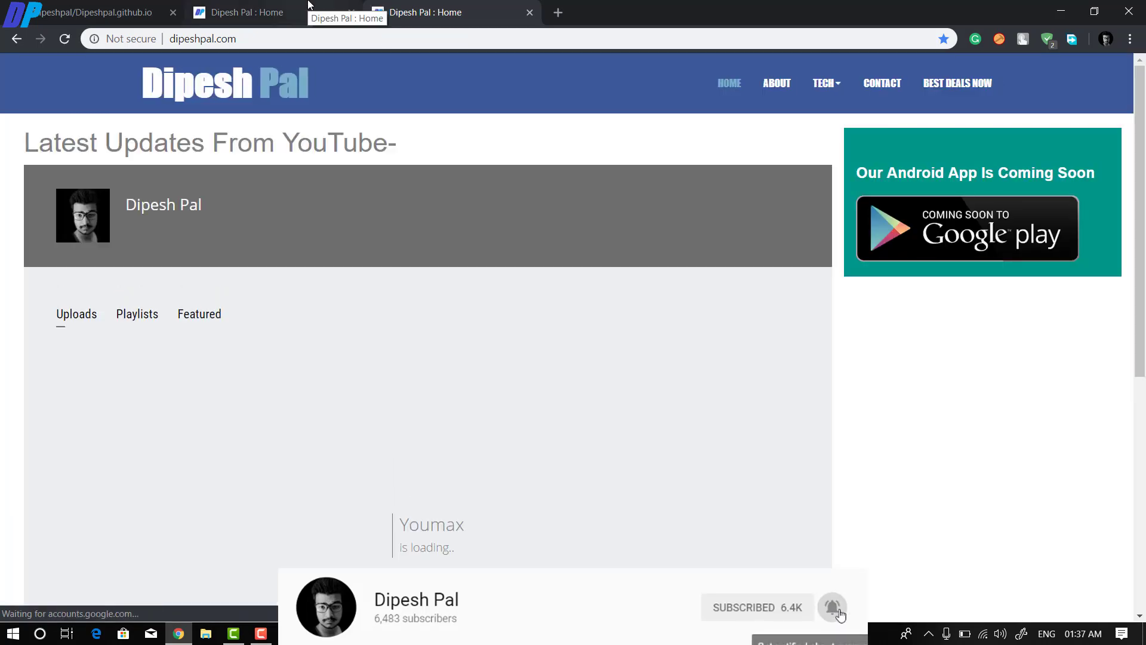
pyautogui.click(309, 6)
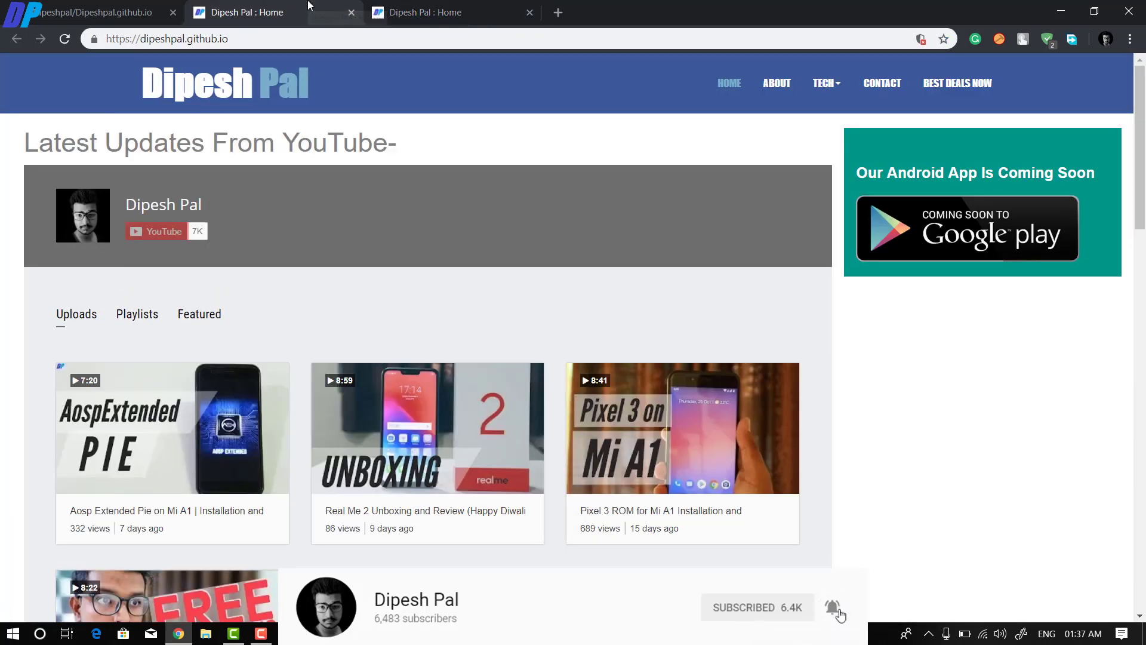
pyautogui.doubleClick(528, 13)
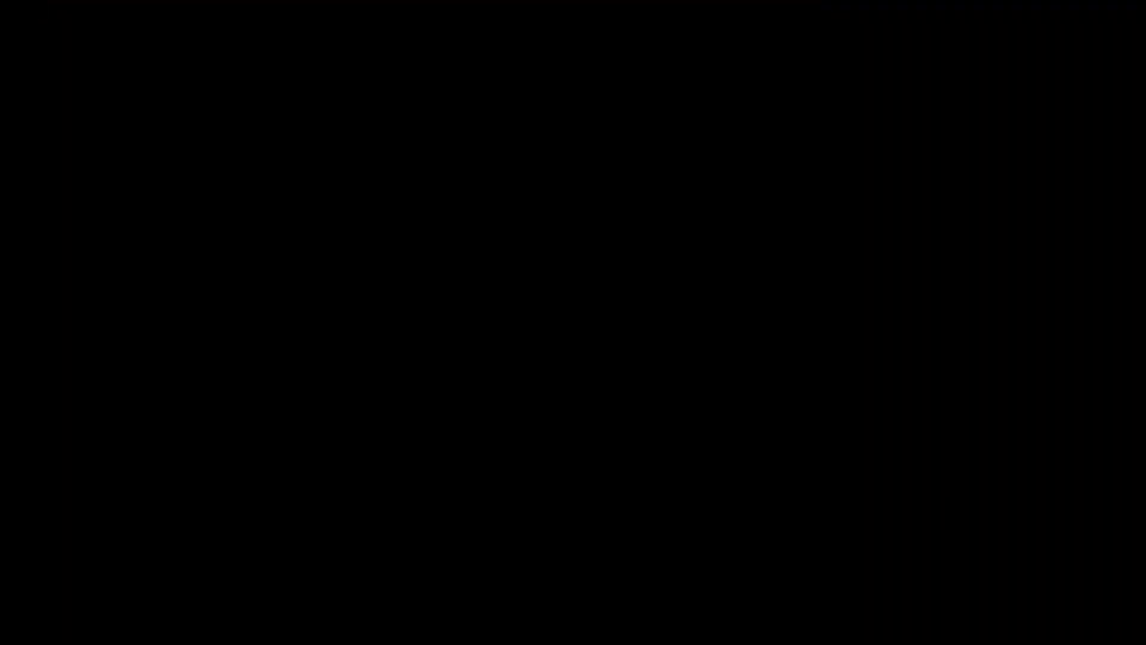